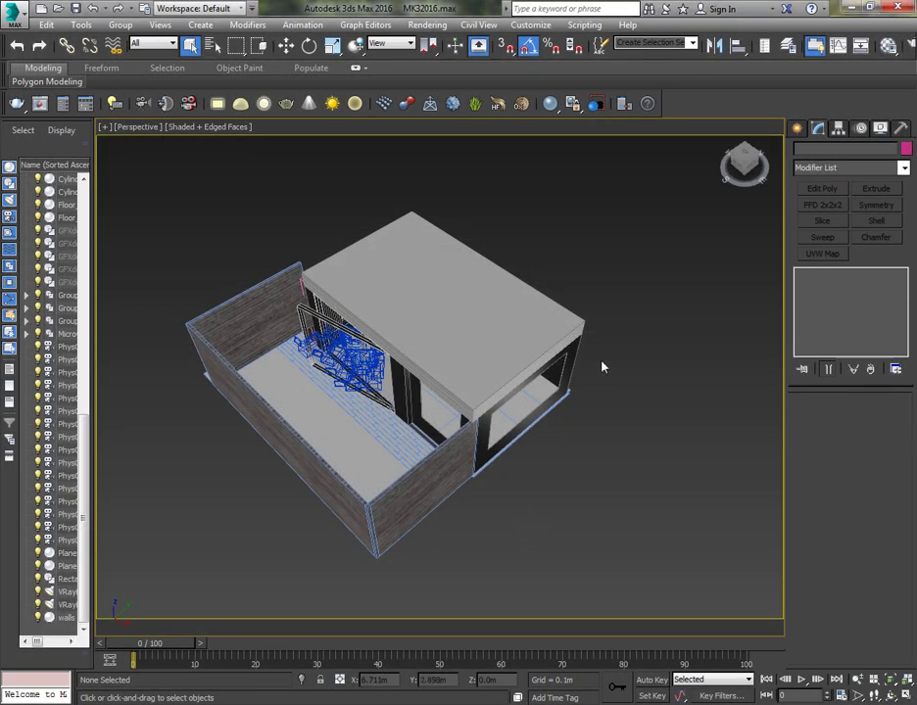
- Assign a VRayHDRI map as the environment map and place it as an instance in a Material Editor slot
key("8")
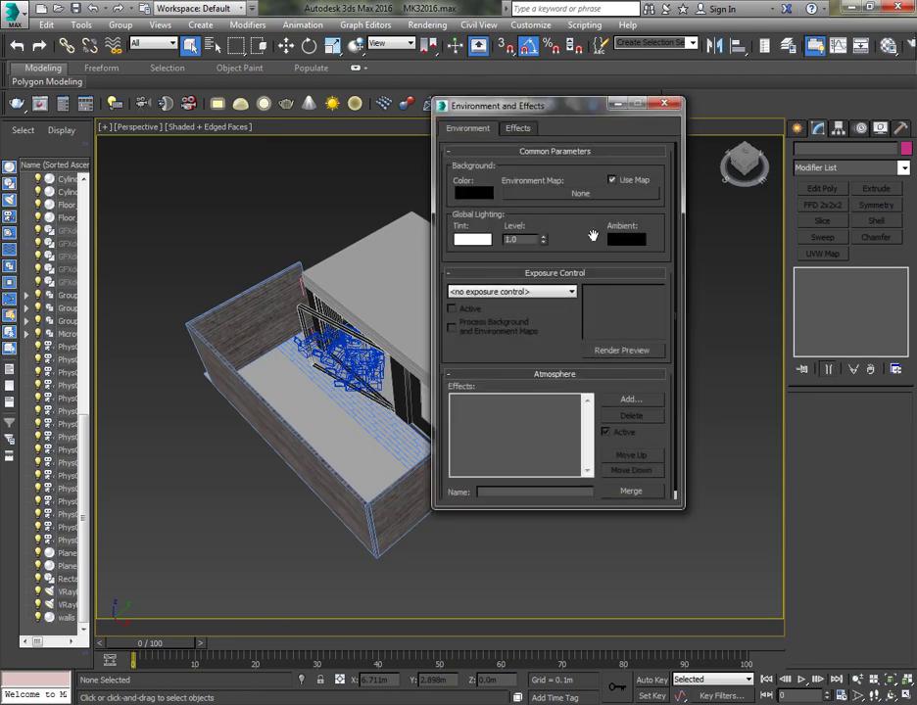
left_click(587, 195)
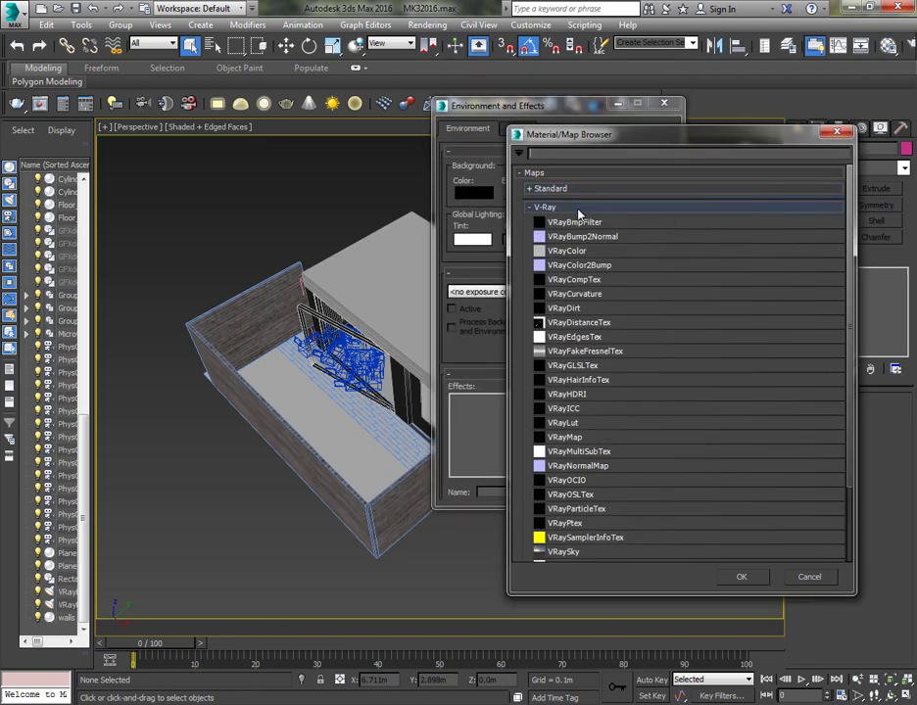
double_click(577, 393)
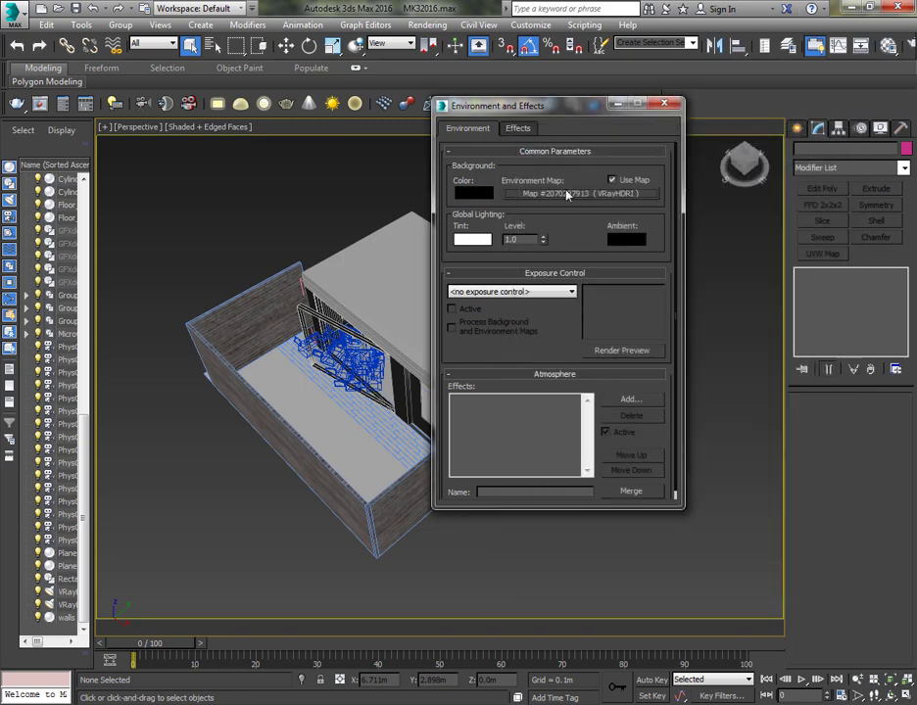
key("m")
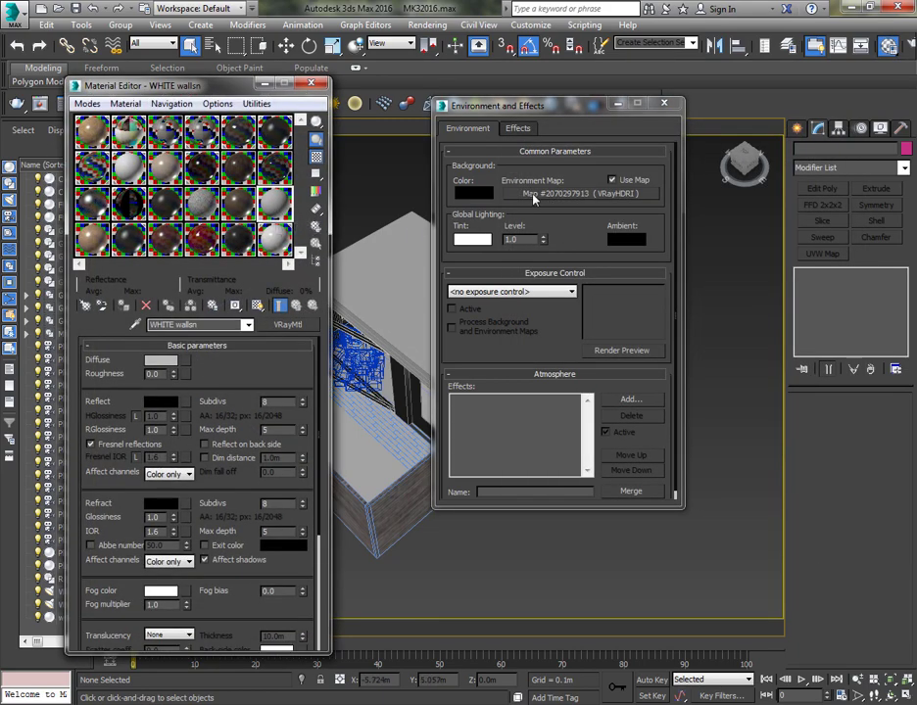
left_click_drag(532, 195, 277, 217)
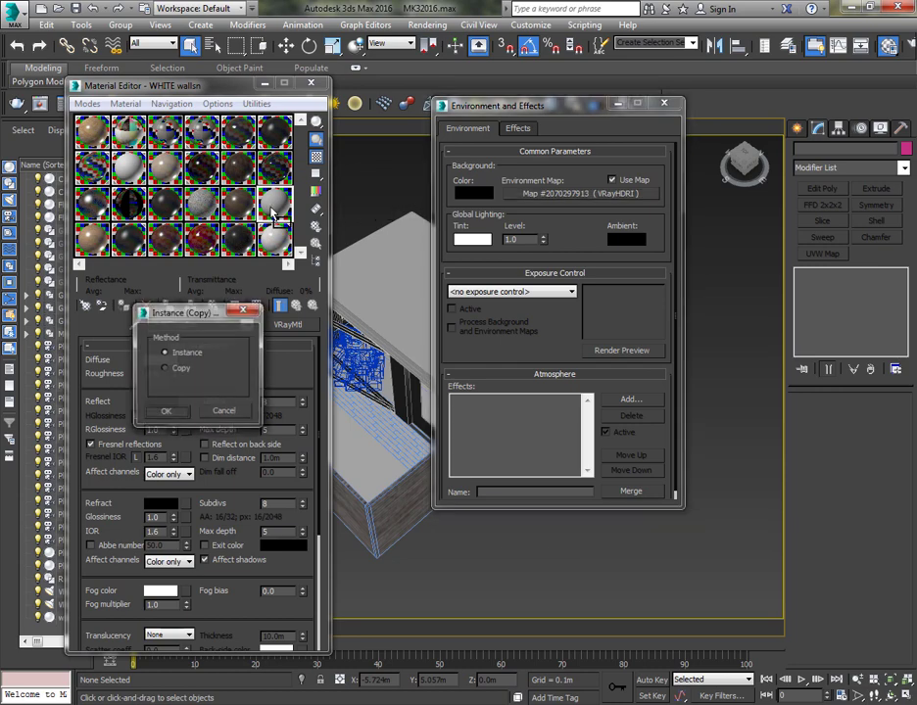
left_click(169, 412)
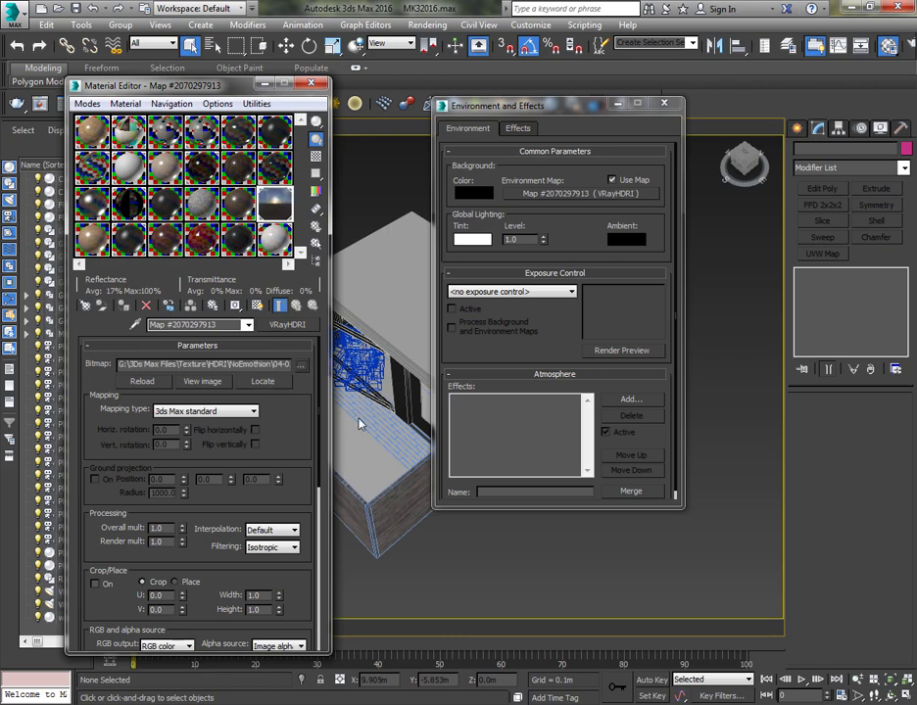
- Set the HDRI map's mapping type to Spherical and its horizontal rotation to 90
left_click(199, 412)
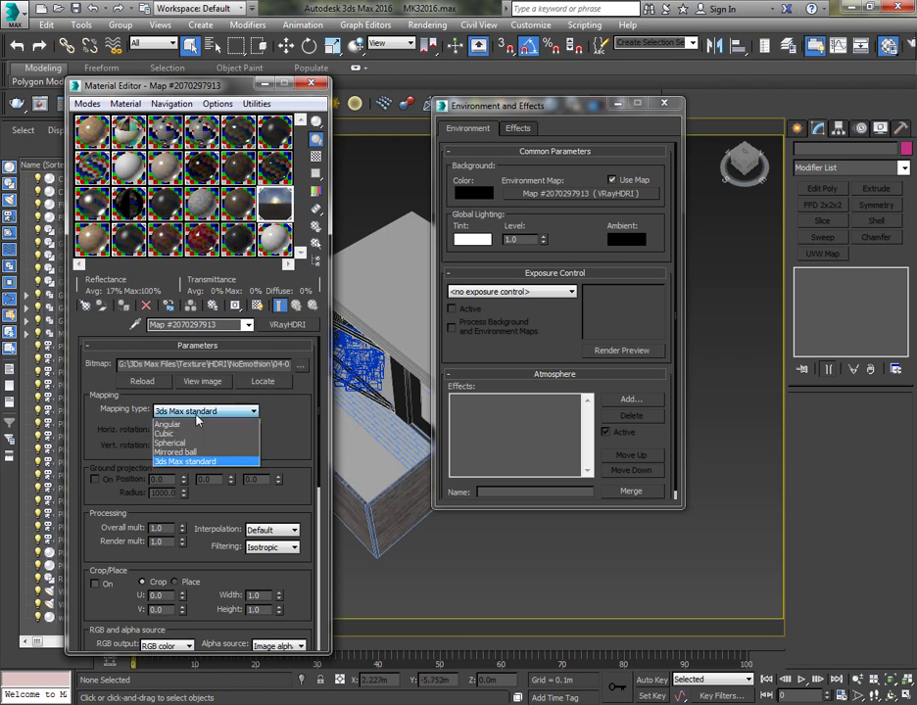
left_click(225, 444)
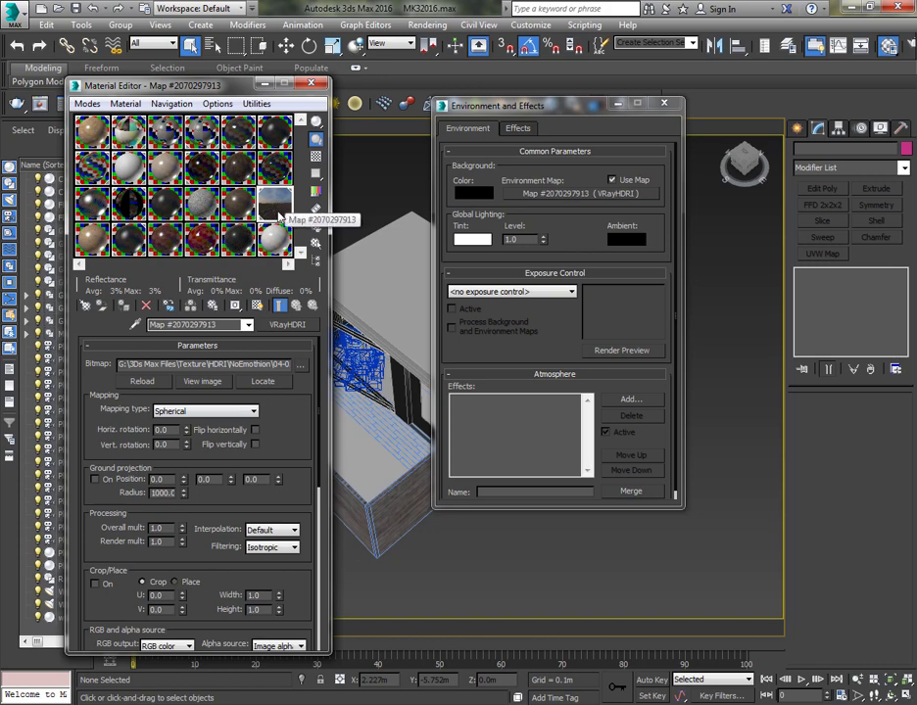
left_click_drag(172, 430, 114, 435)
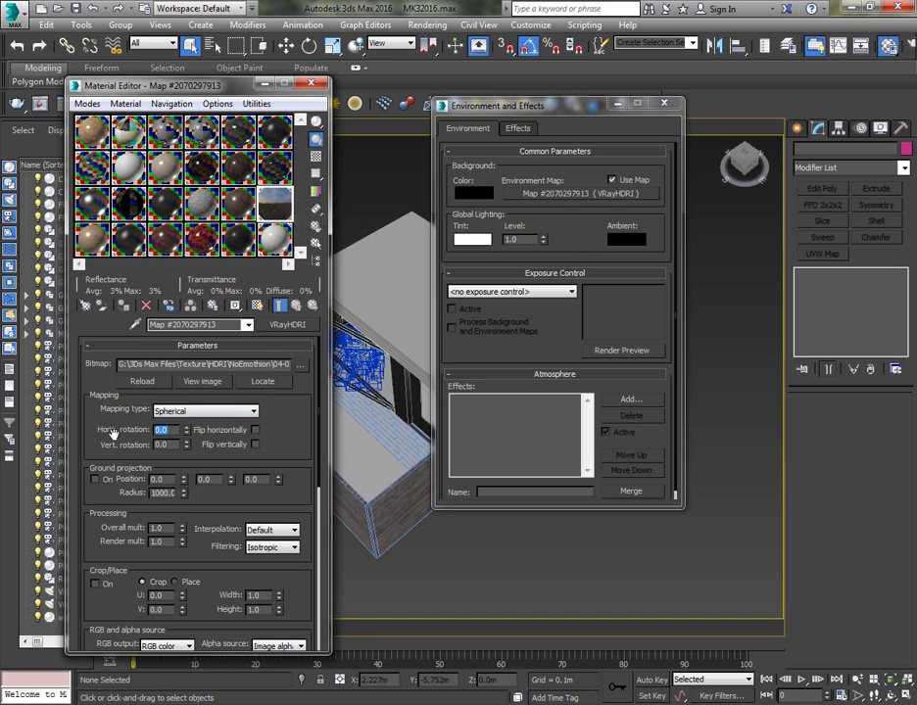
type("90")
key("Return")
- Set the HDRI map's overall and render multipliers to 2.8 and its inverse gamma to 0.75, and close the environment settings
key("Tab")
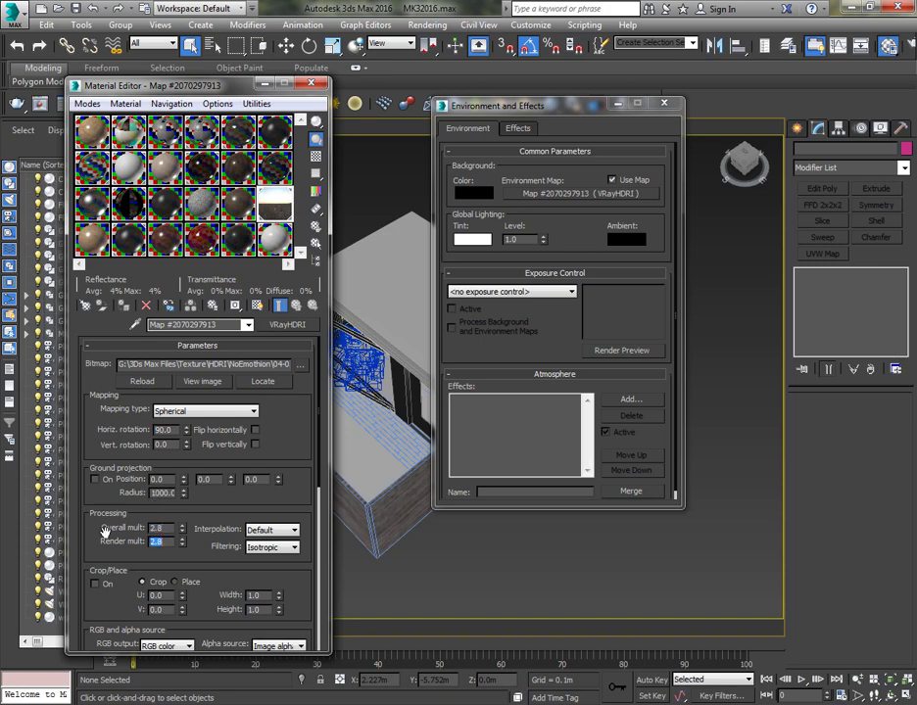
left_click_drag(216, 558, 216, 478)
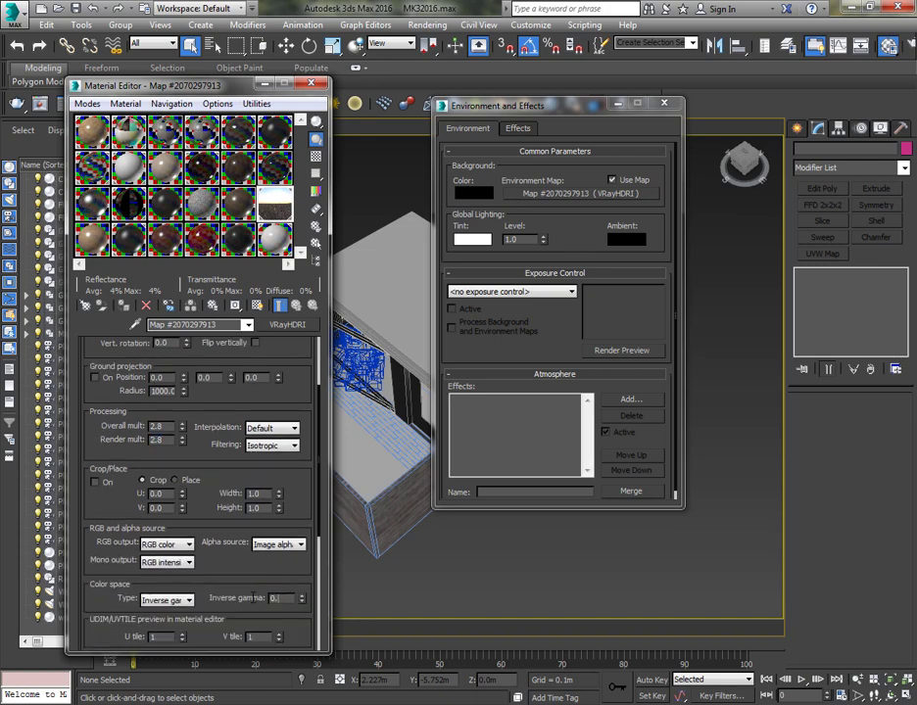
key("Return")
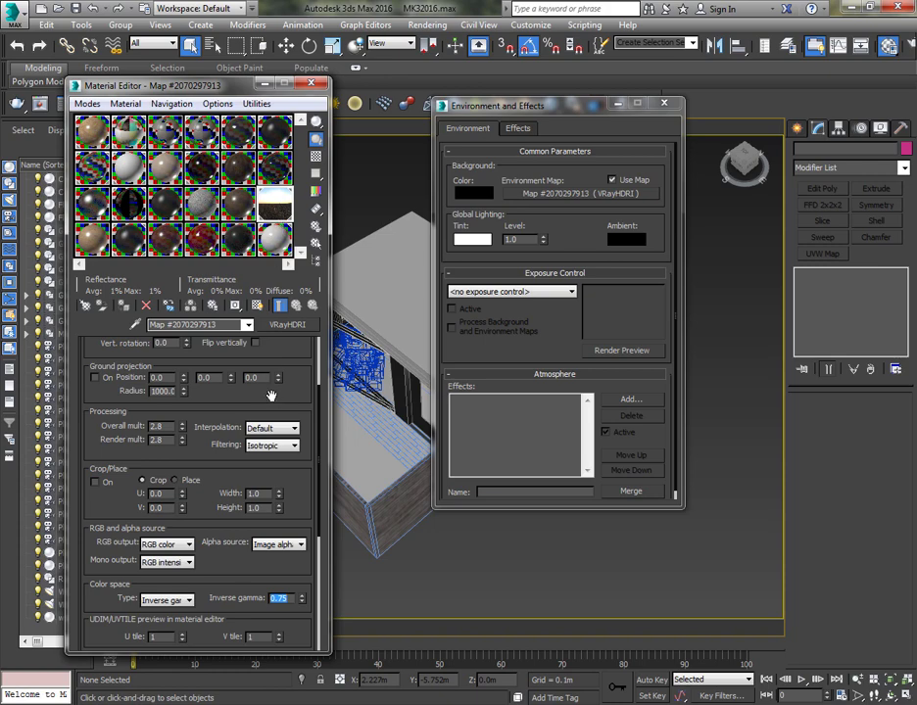
scroll(271, 394, "up", 2)
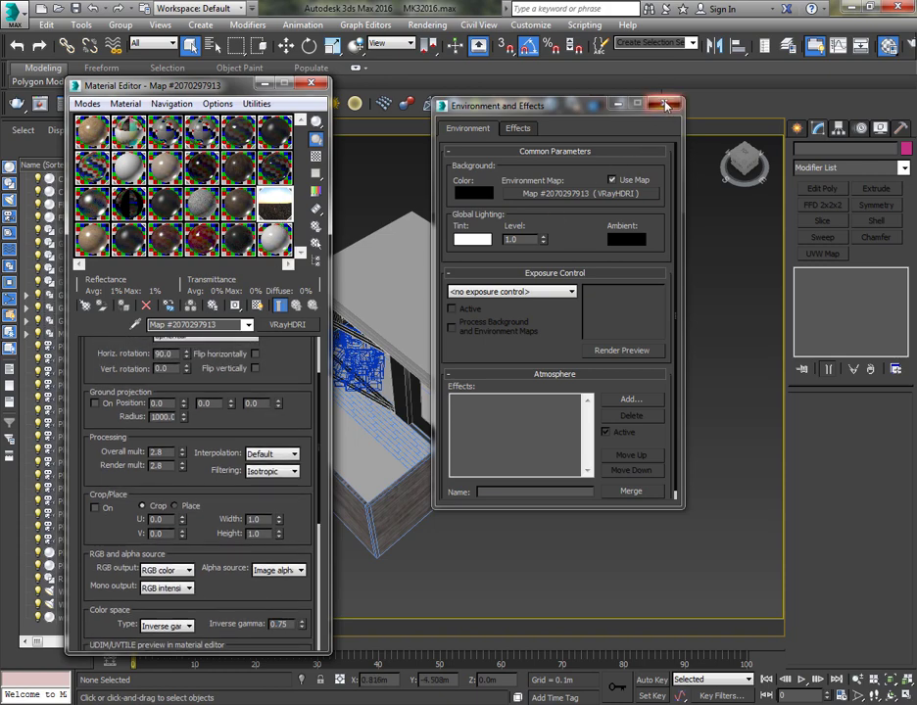
left_click(665, 105)
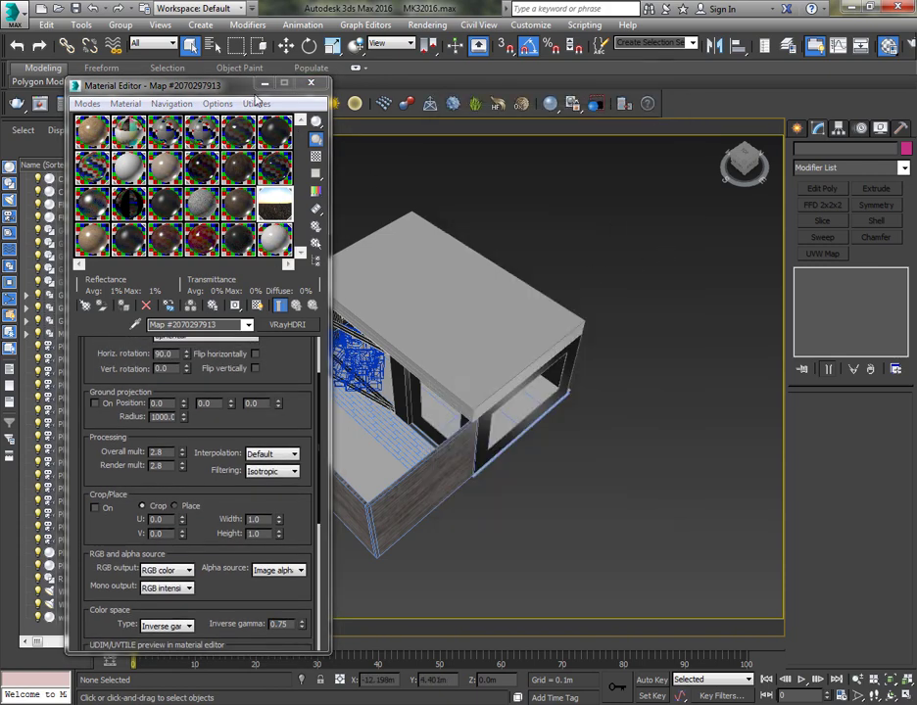
- Create a Dome-type VRayLight on the terrace floor inside the wood-clad walls
left_click_drag(255, 90, 122, 154)
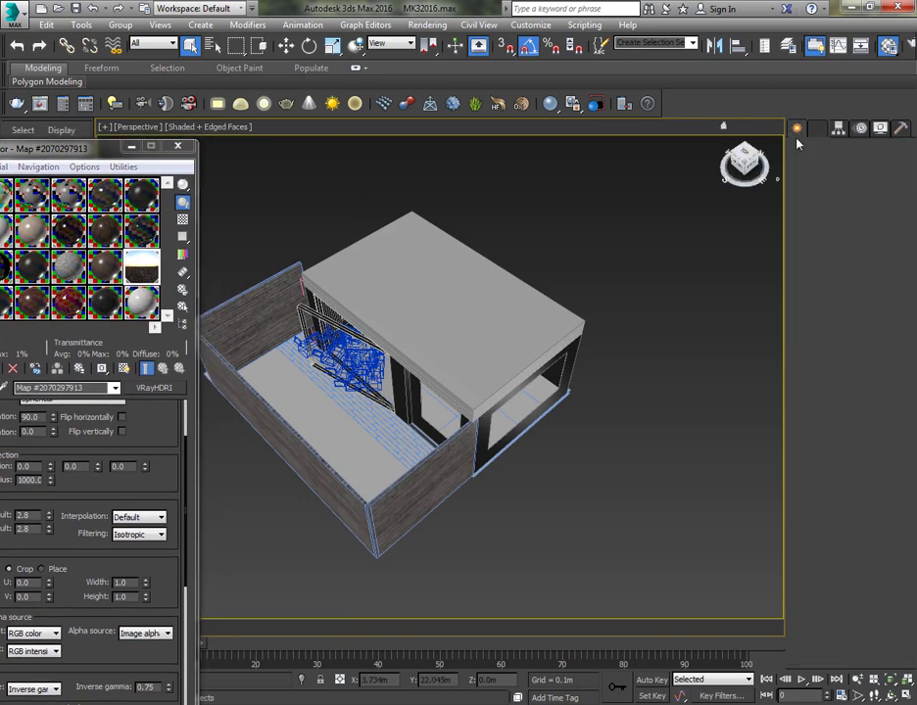
left_click(796, 128)
left_click(836, 151)
left_click(833, 170)
left_click(821, 205)
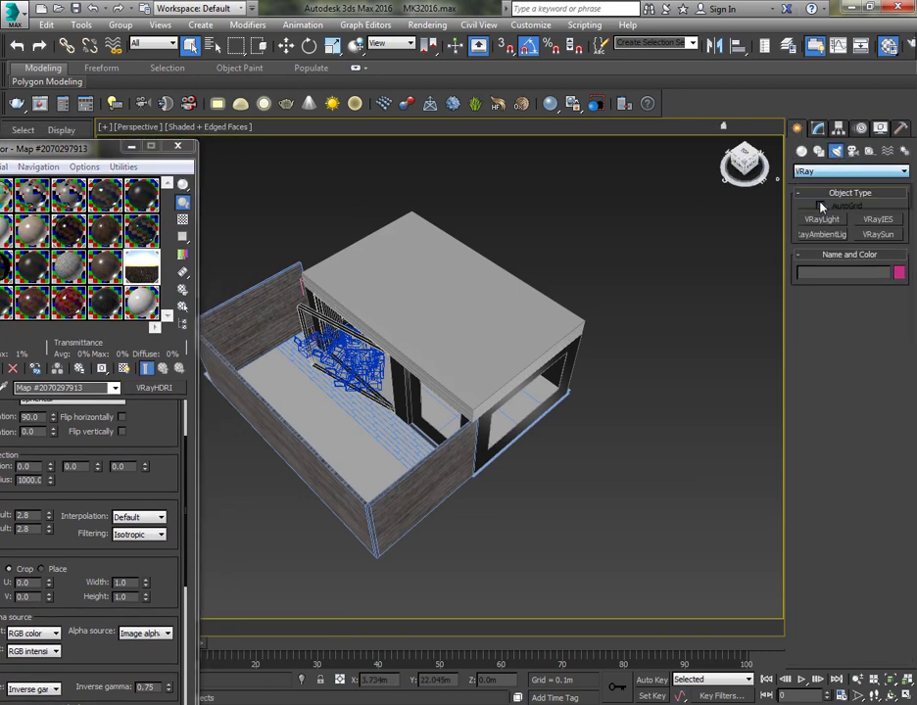
left_click(823, 221)
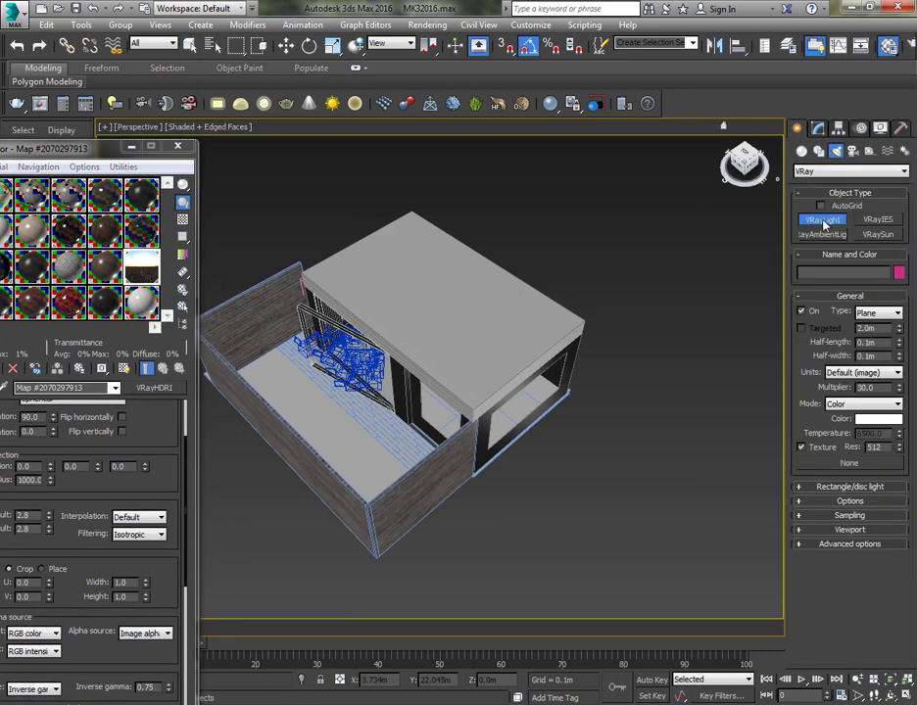
left_click(890, 313)
left_click(877, 336)
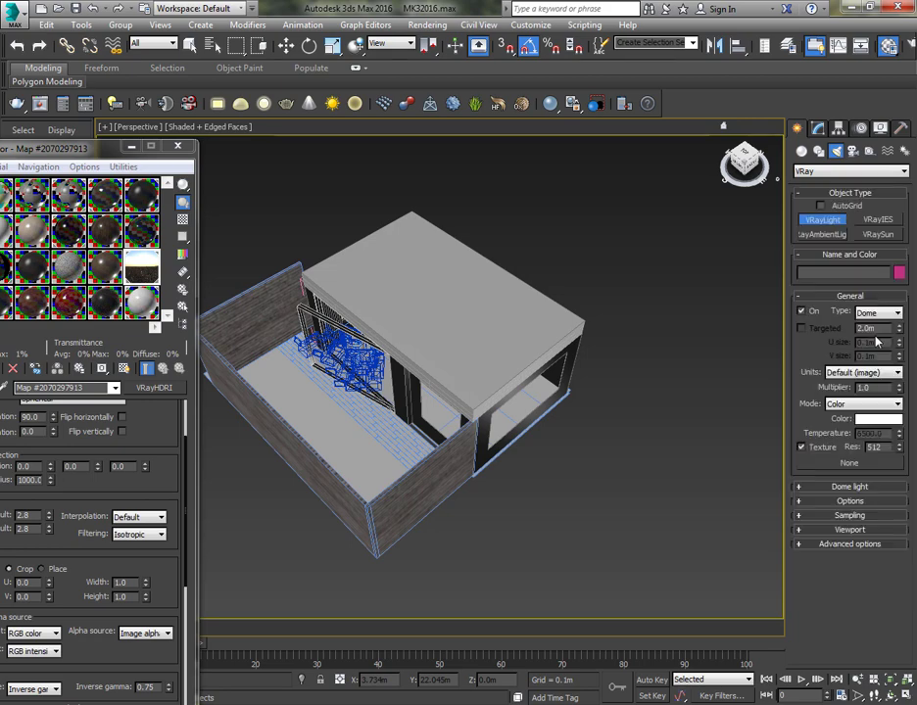
left_click(334, 424)
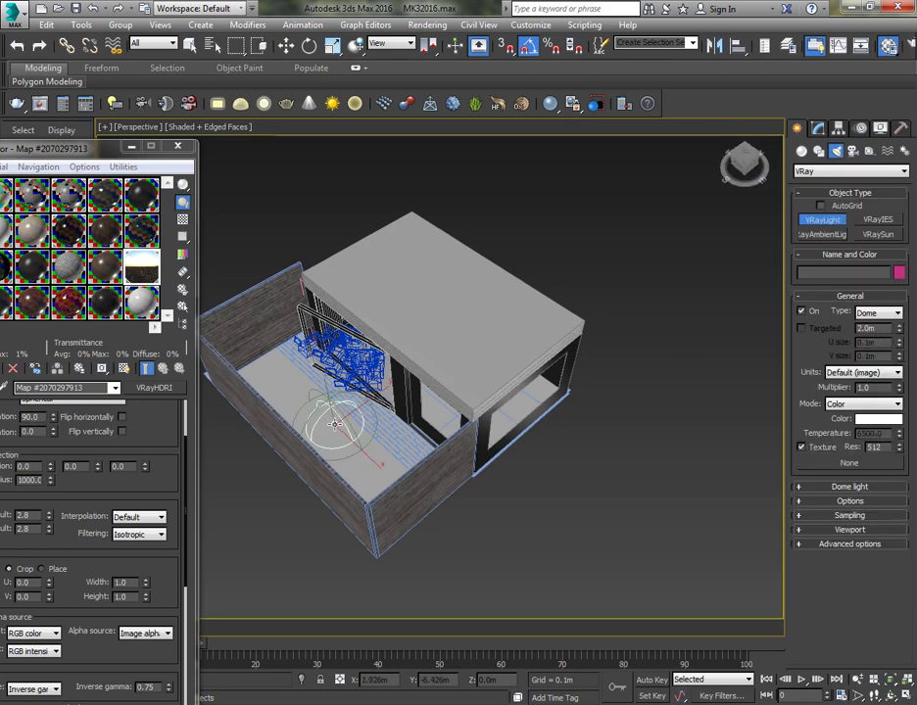
right_click(388, 447)
- Assign the HDRI map as an instance to the dome light's texture and close the Material Editor
left_click(817, 128)
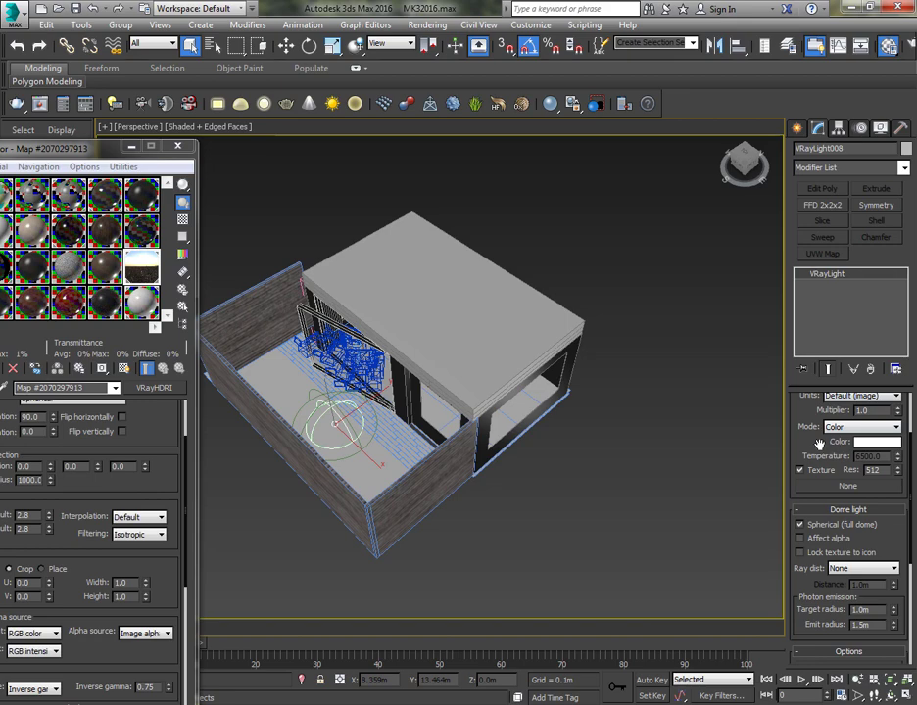
scroll(819, 444, "down", 1)
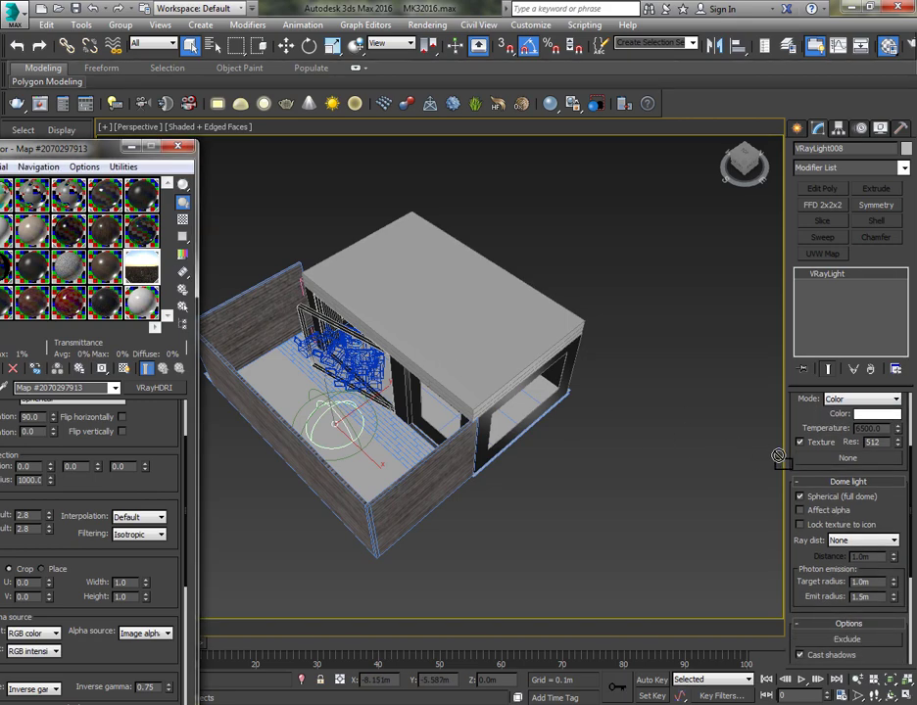
left_click_drag(778, 457, 844, 457)
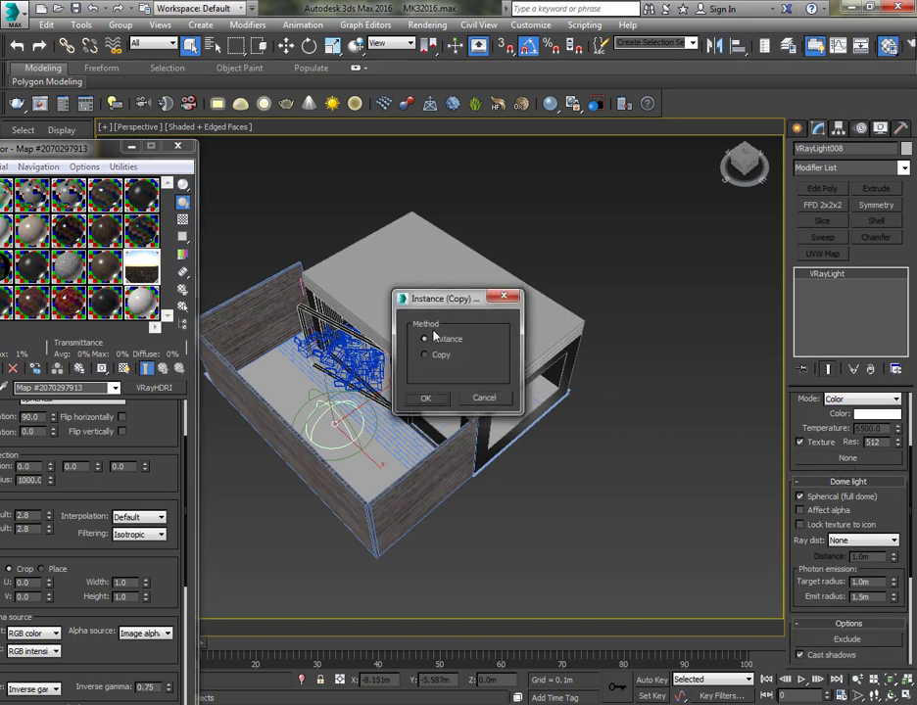
left_click(434, 403)
left_click(178, 148)
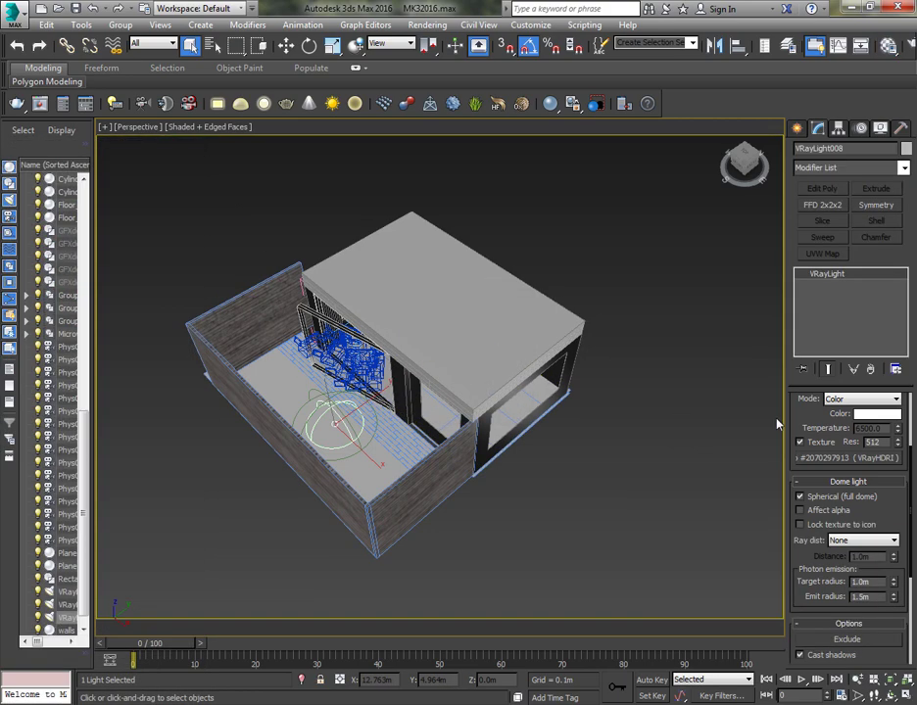
left_click_drag(806, 419, 816, 545)
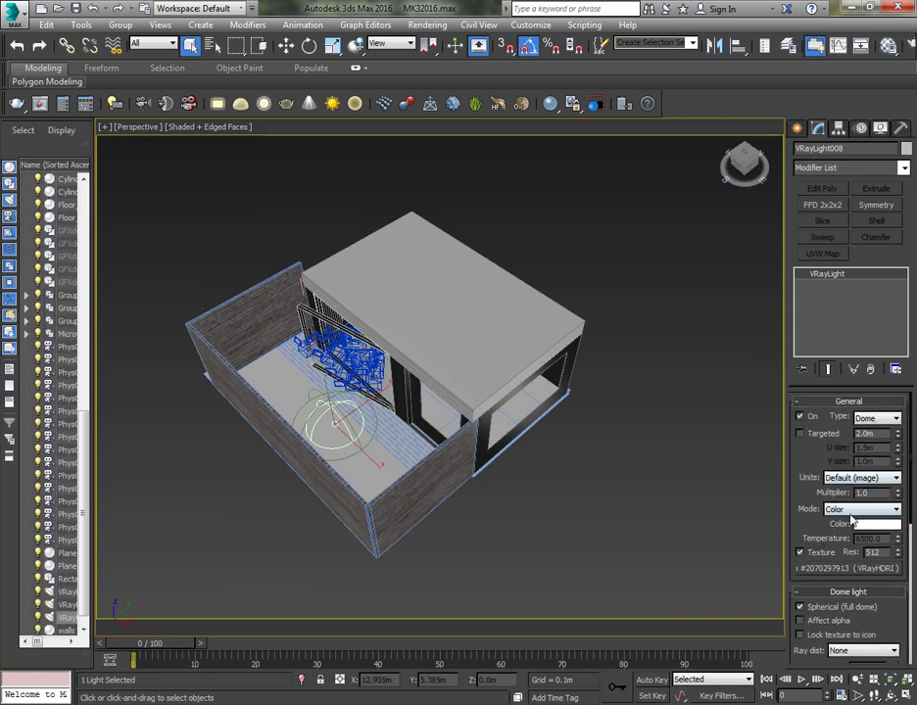
left_click_drag(878, 493, 793, 434)
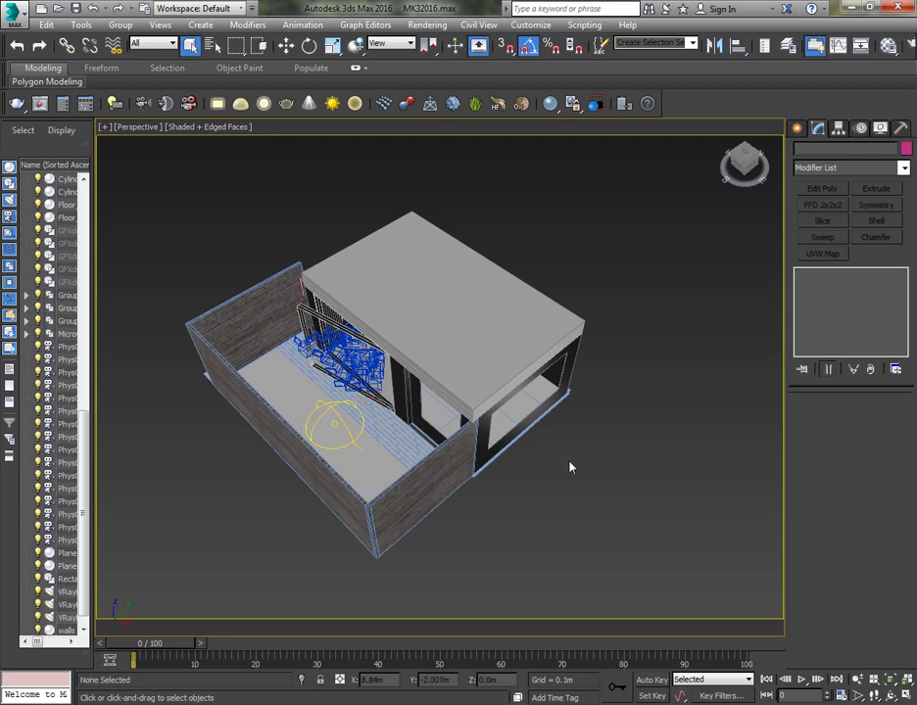
- Isolate the walls object and show it in the four-viewport layout
left_click(568, 412)
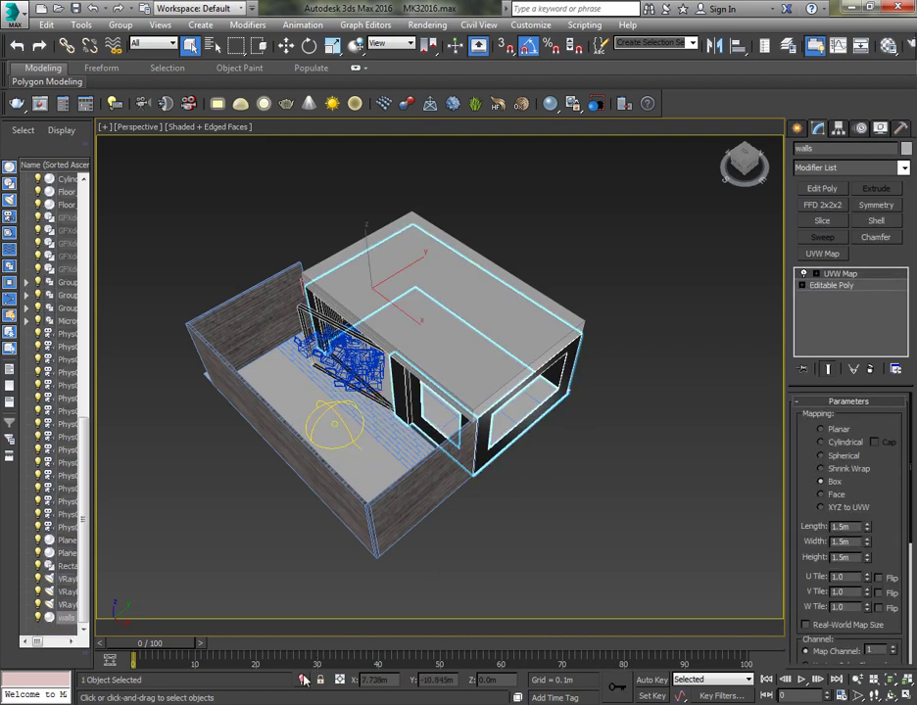
key("alt+q")
middle_click_drag(607, 528, 588, 514, "alt")
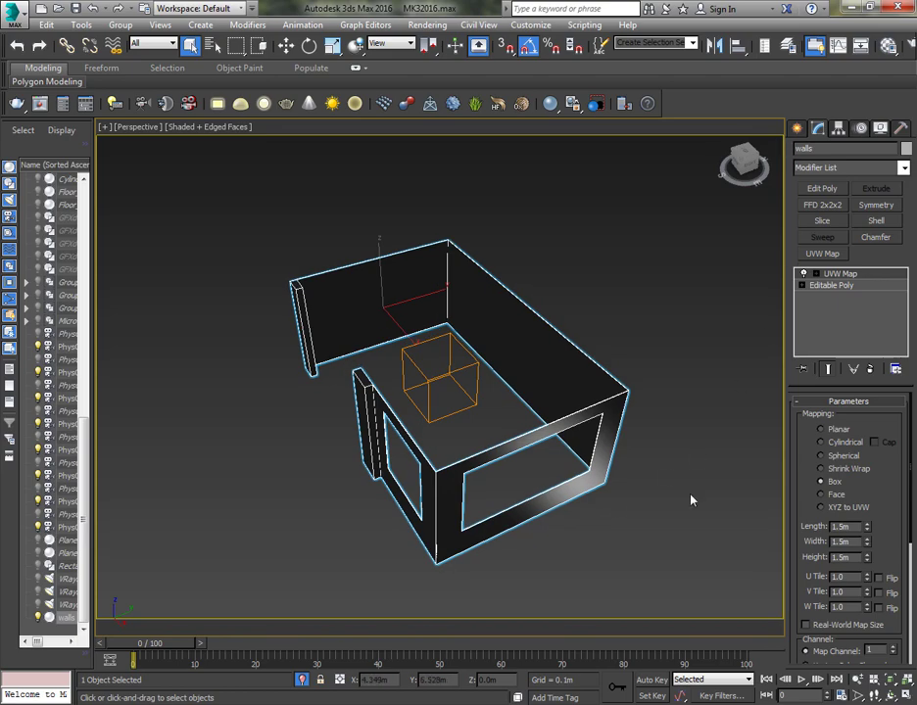
key("alt+w")
- Draw a Plane-type VRayLight over the large window opening in the Right view, snapped to the opening's opposite corners
middle_click_drag(573, 333, 576, 293)
left_click(797, 130)
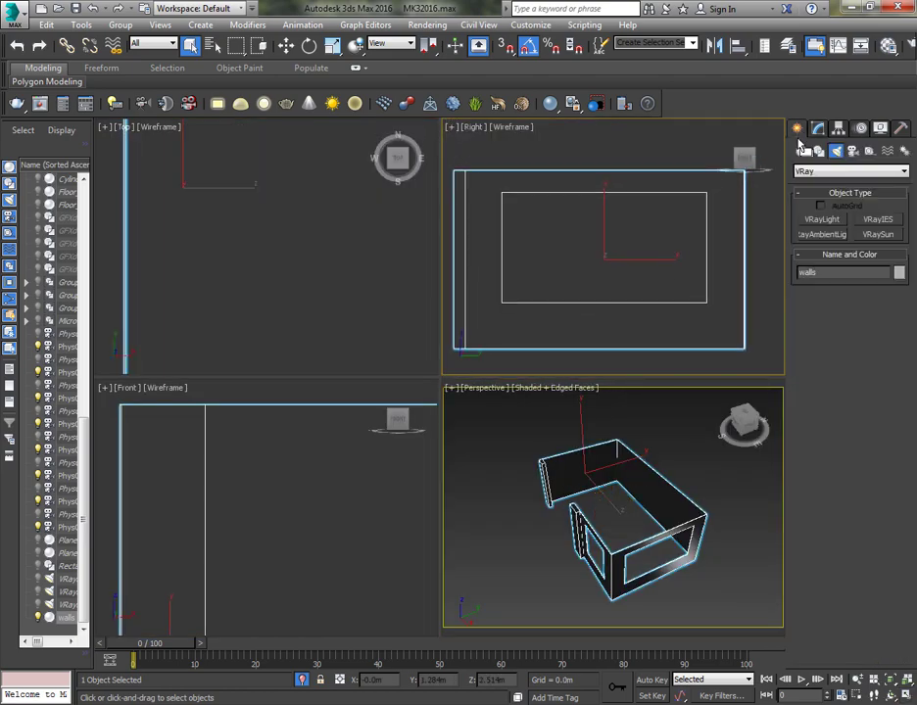
left_click(821, 219)
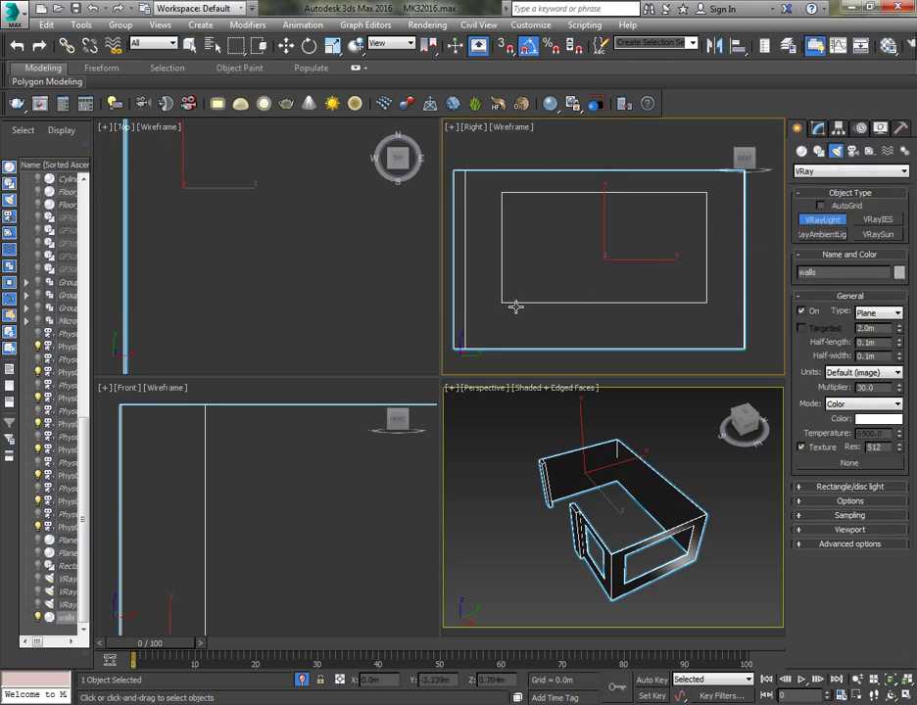
left_click_drag(504, 45, 505, 70)
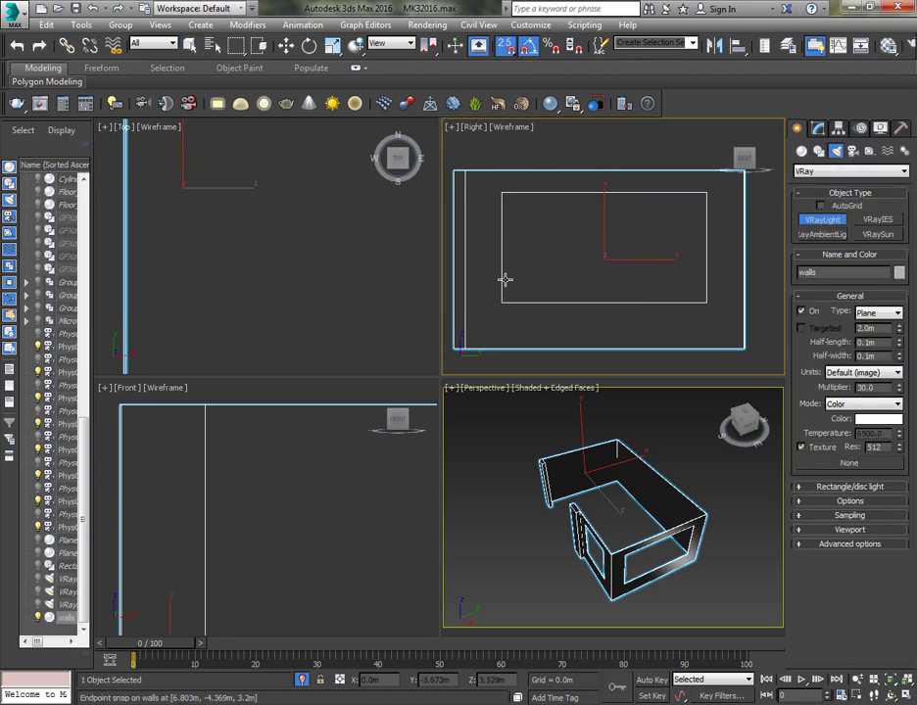
left_click_drag(501, 301, 706, 193)
right_click(571, 253)
- Move the plane light along X in the Top view to the large window's wall, at about X 6.81 m
middle_click_drag(310, 283, 165, 298)
scroll(256, 274, "down", 6)
scroll(256, 277, "down", 2)
key("w")
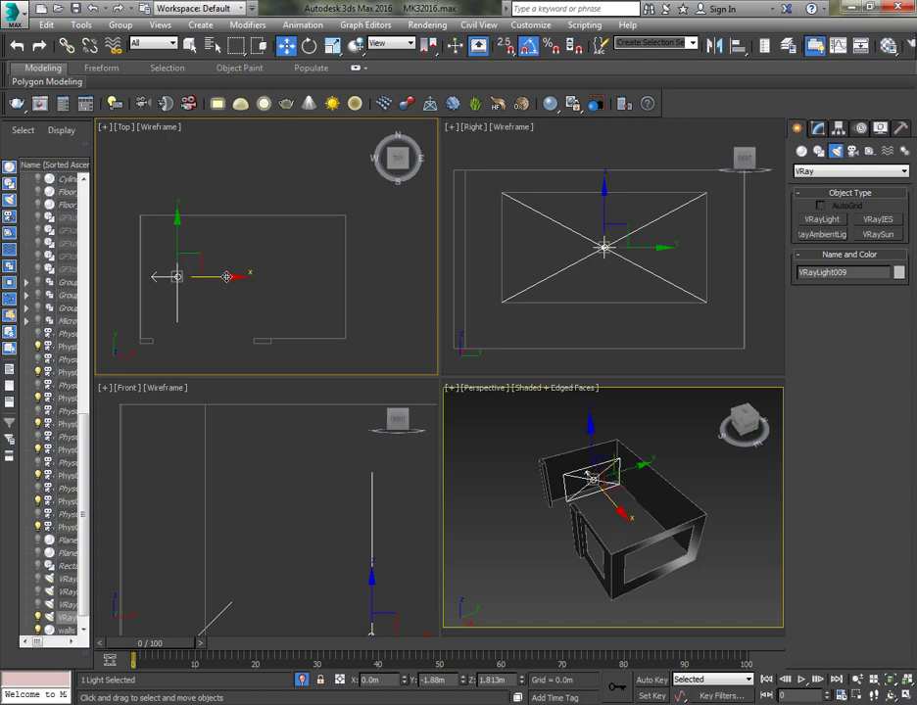
left_click_drag(231, 278, 348, 274)
scroll(364, 290, "up", 6)
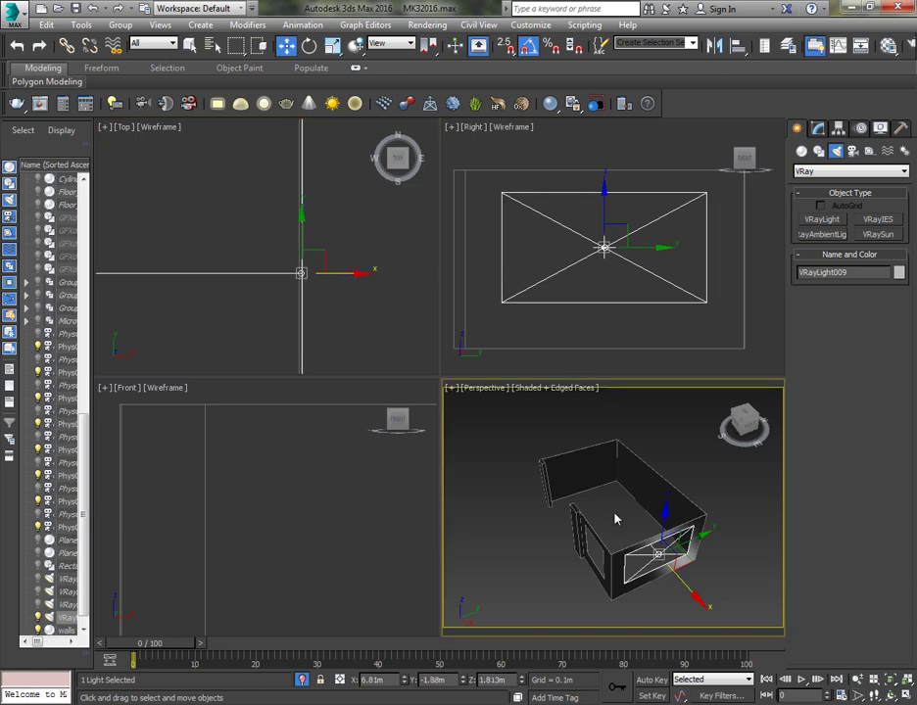
- Draw a Plane-type VRayLight over the small window opening in the Front view, snapped to its opposite corners, about 0.908 m half-length by 0.98 m half-width
scroll(322, 503, "down", 5)
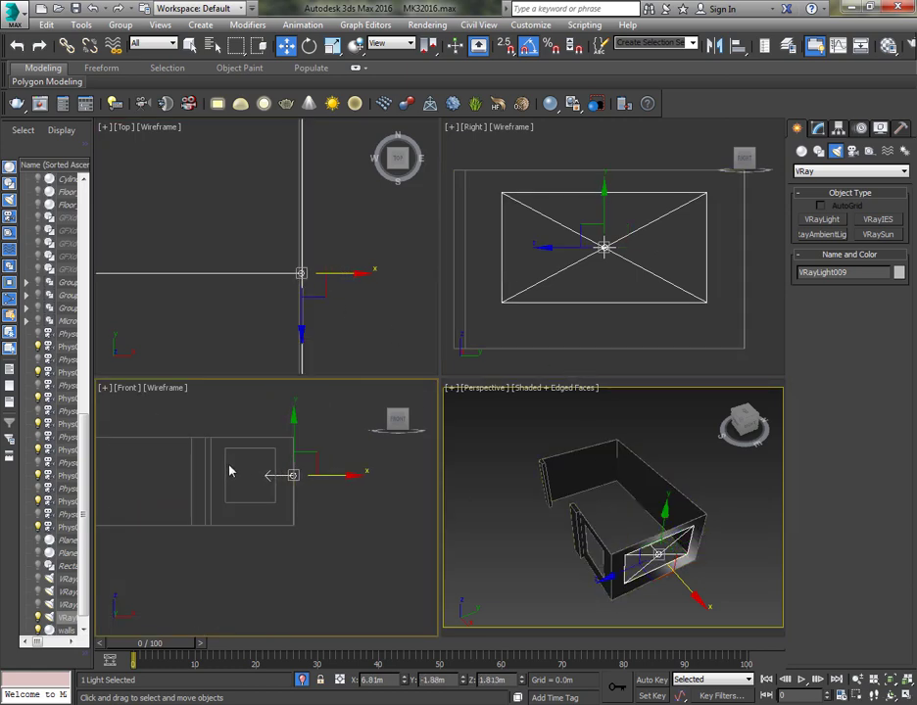
scroll(227, 468, "up", 3)
left_click(823, 220)
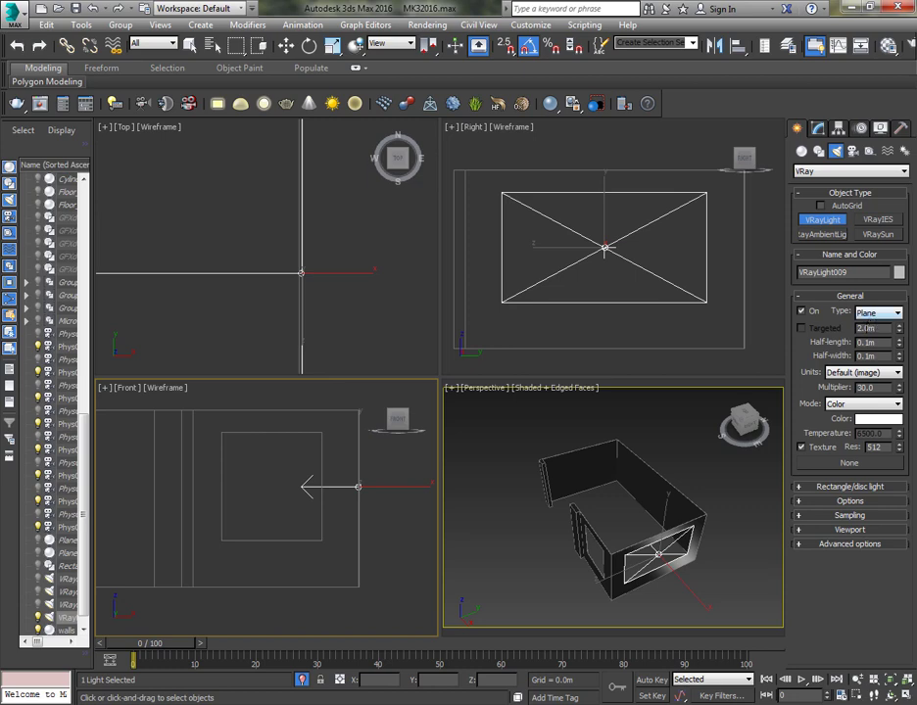
middle_click_drag(267, 460, 291, 438)
left_click(504, 44)
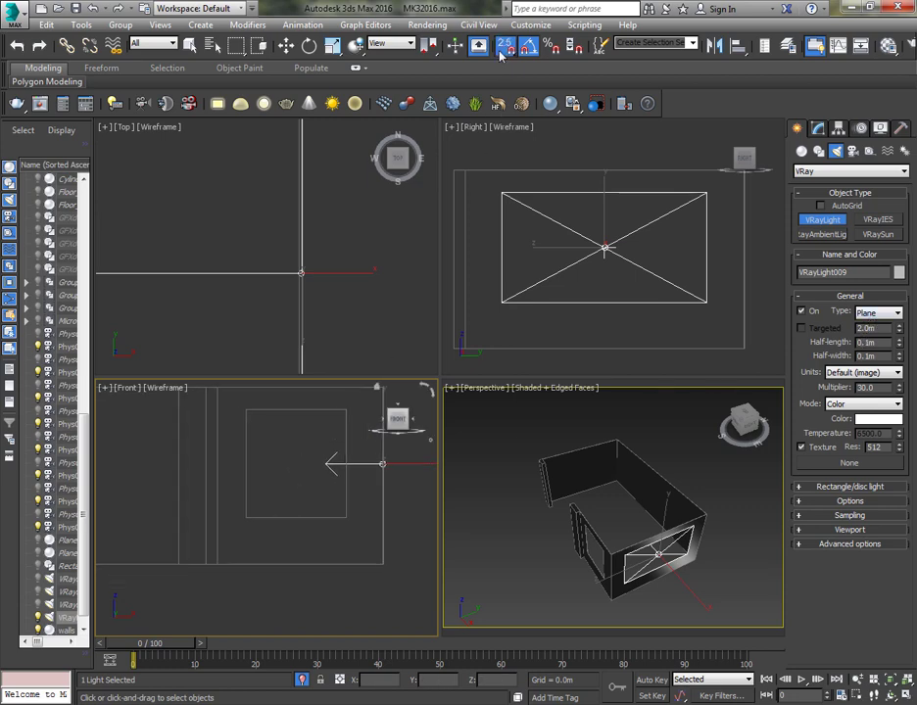
left_click_drag(345, 517, 245, 410)
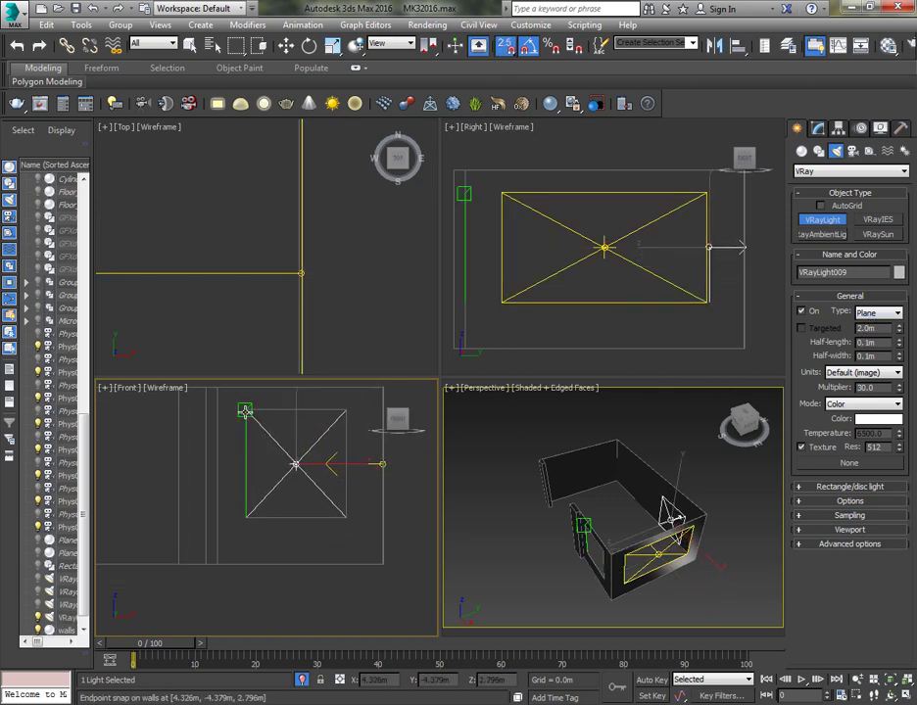
- Move the small window's plane light along Y in the Top view, without snapping, to its wall at about Y -4.353 m
middle_click_drag(231, 478, 370, 488)
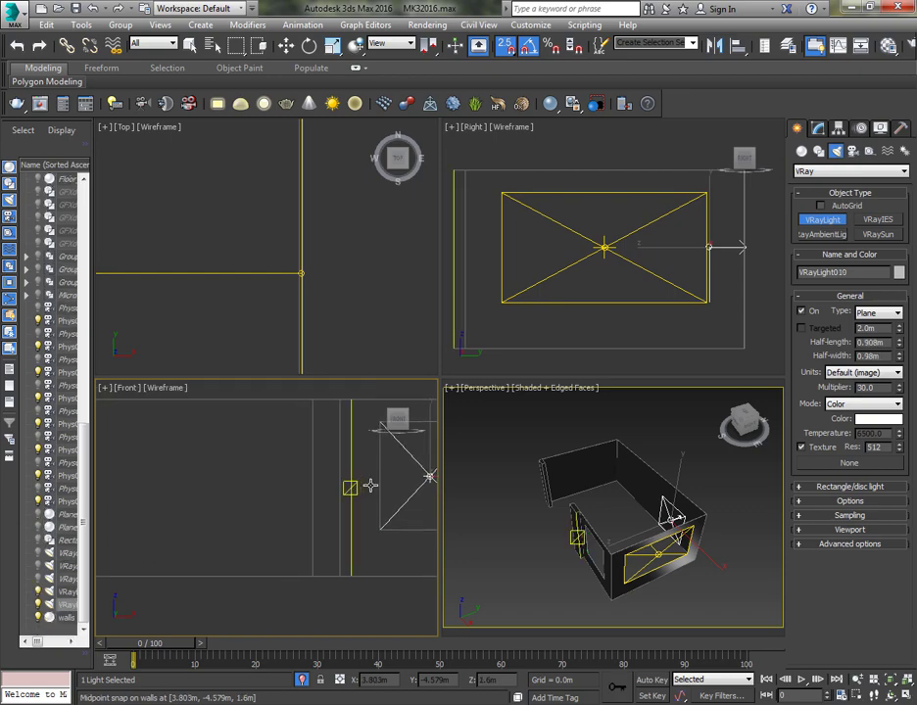
scroll(370, 486, "down", 2)
middle_click_drag(268, 510, 274, 519)
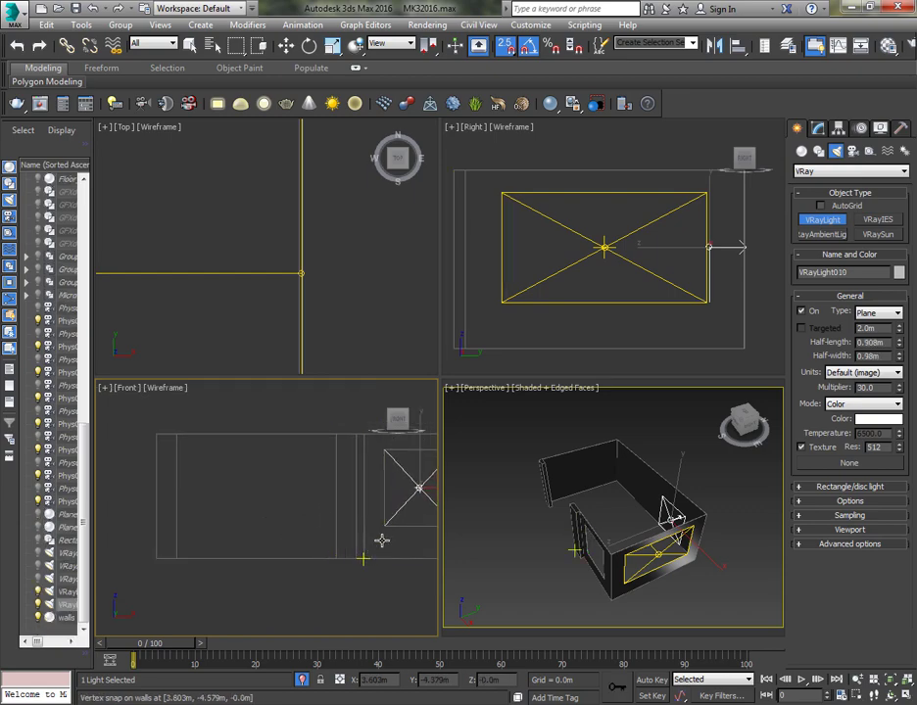
key("w")
mouse_move(263, 298)
middle_mouse_down()
mouse_move(248, 295)
mouse_move(273, 290)
middle_mouse_up()
scroll(248, 296, "down", 6)
key("s")
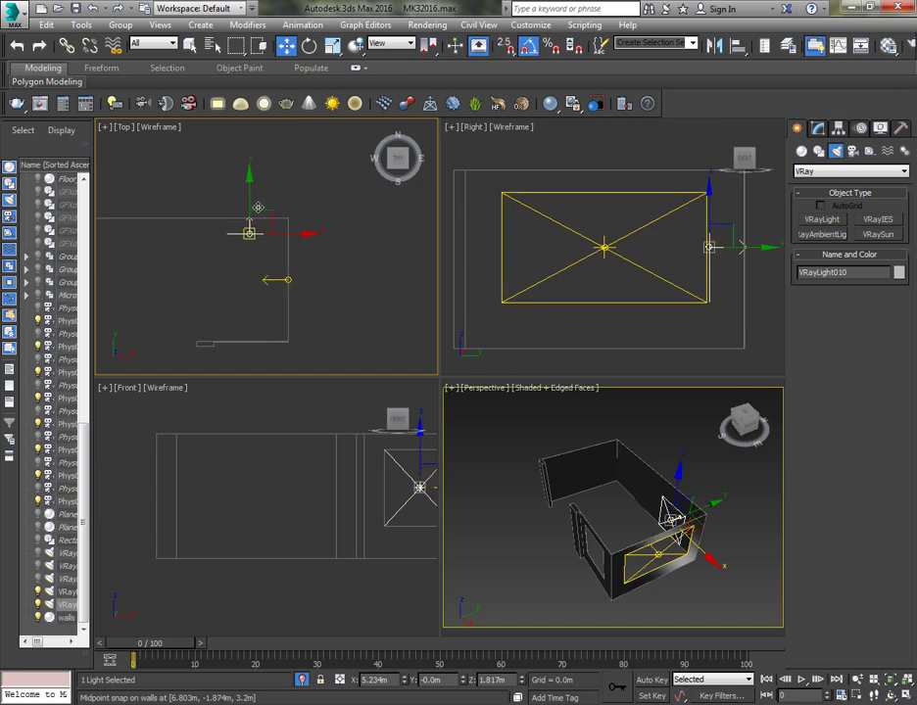
left_click_drag(247, 191, 249, 339)
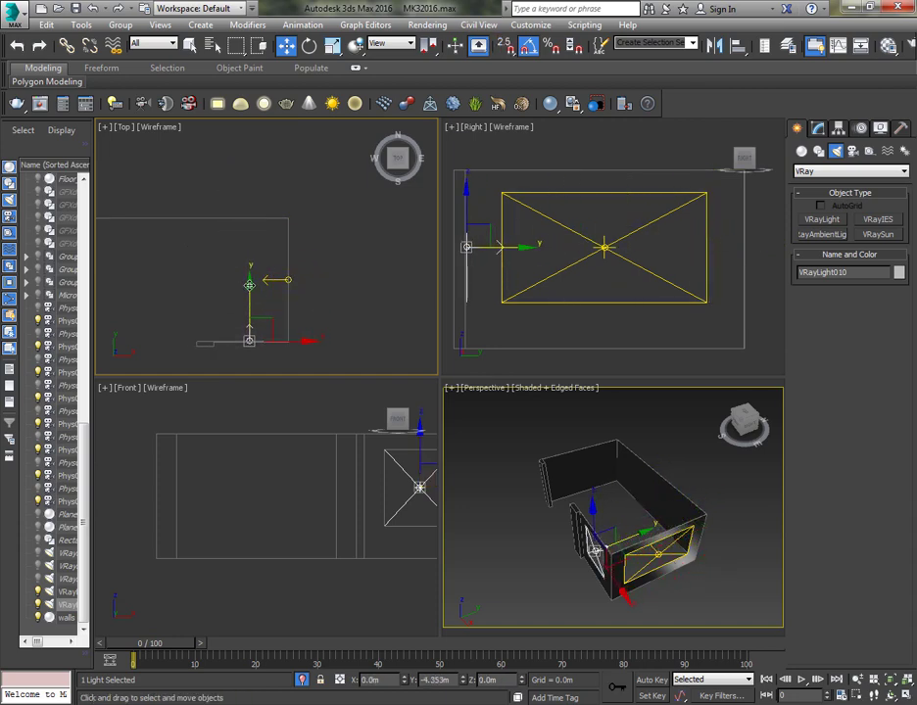
- Enable the Skylight portal option on the plane lights of both the small and the large window
left_click(819, 129)
left_click_drag(823, 492, 814, 338)
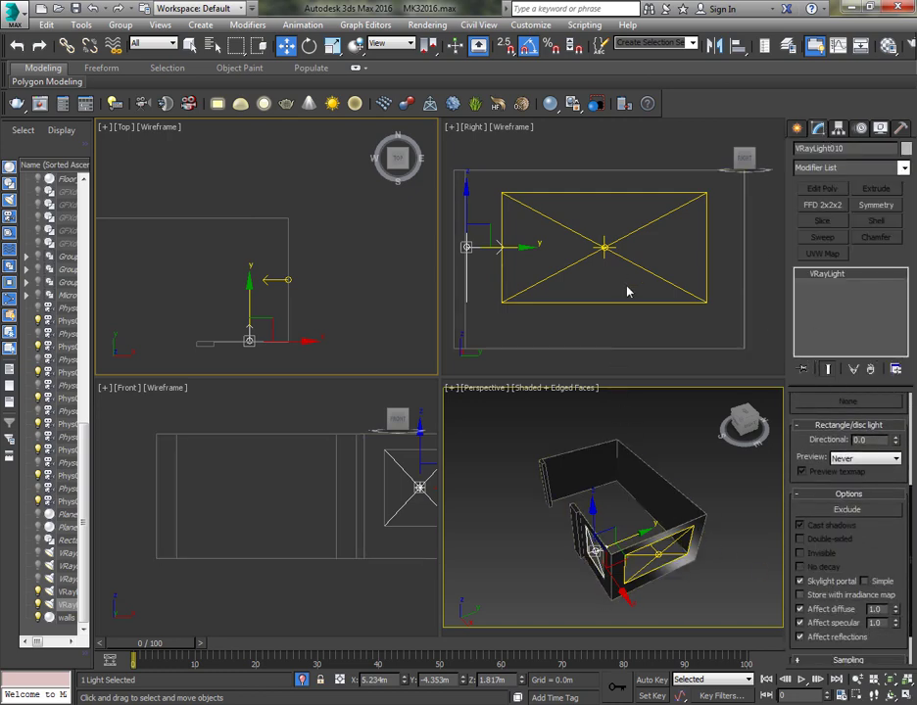
left_click(699, 581)
left_click(799, 581)
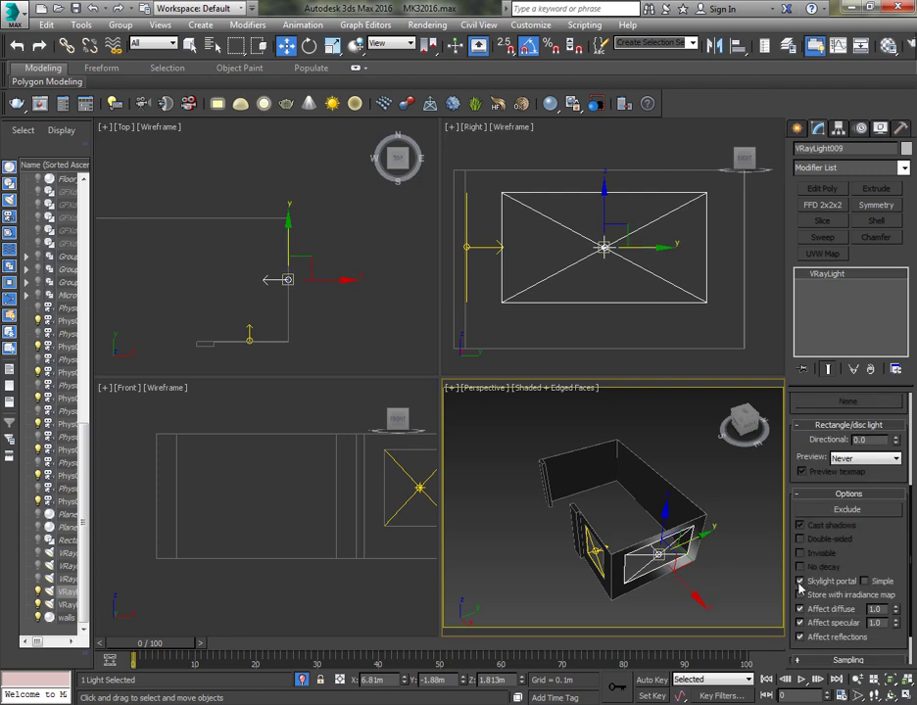
- Fine-tune the small window's plane light along Y in the Top view so it sits within the wall, at about Y -4.374 m
scroll(264, 346, "up", 5)
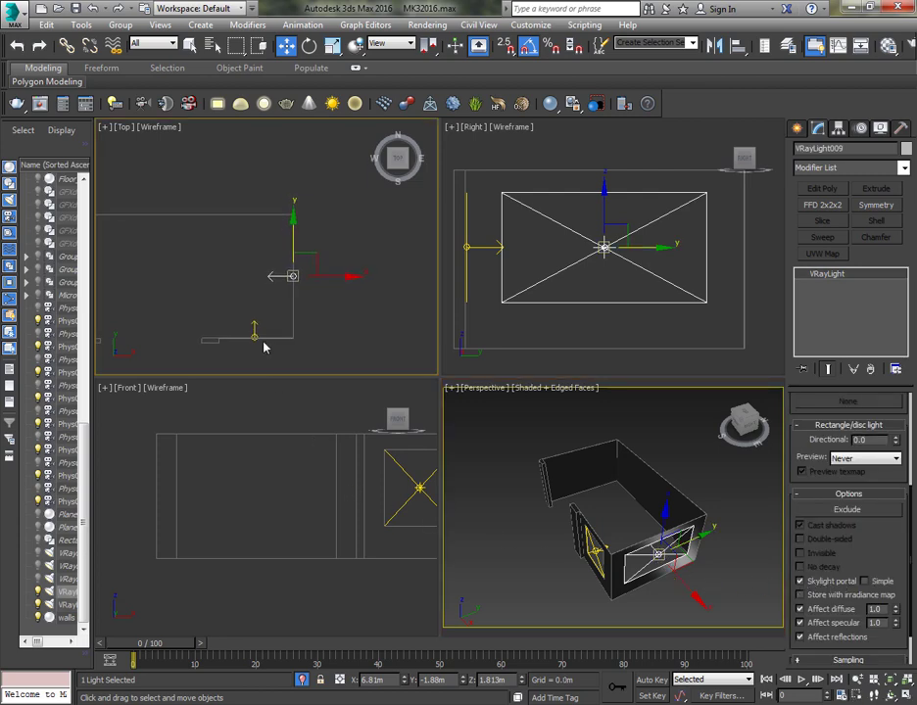
left_click(247, 335)
middle_click_drag(279, 338, 287, 253)
scroll(269, 263, "up", 4)
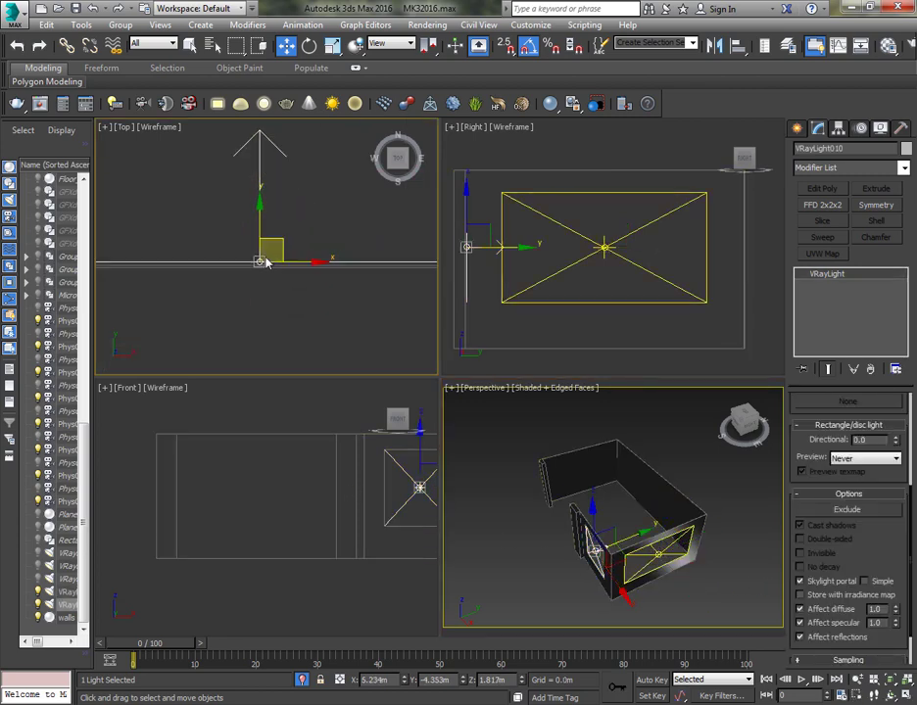
left_click_drag(257, 223, 260, 235)
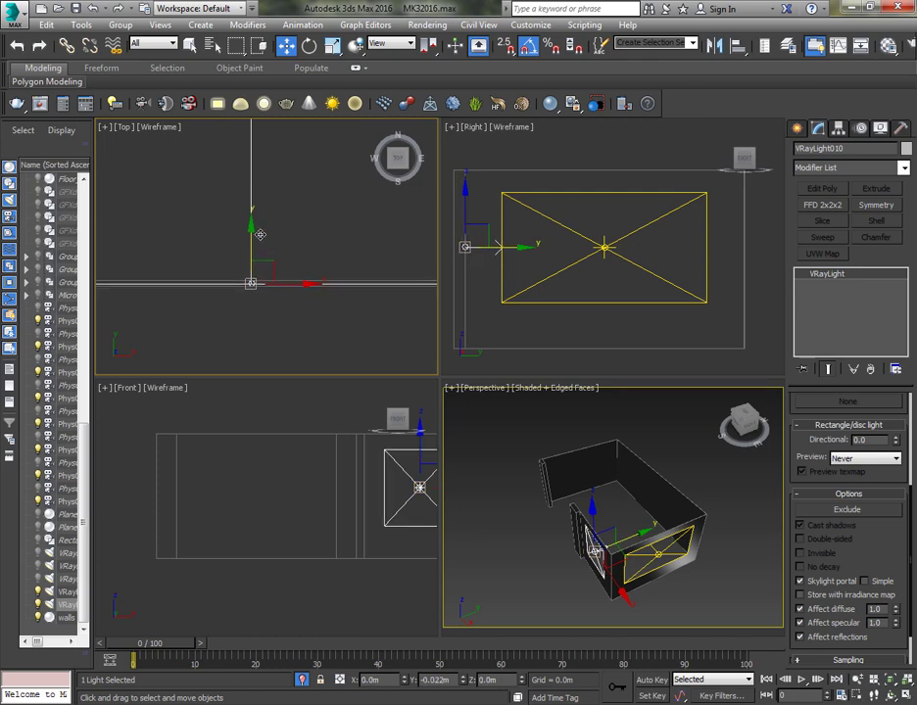
- Exit isolation, select the walls together with the open casement window, and isolate those two objects
scroll(310, 297, "down", 8)
middle_click_drag(592, 516, 602, 491)
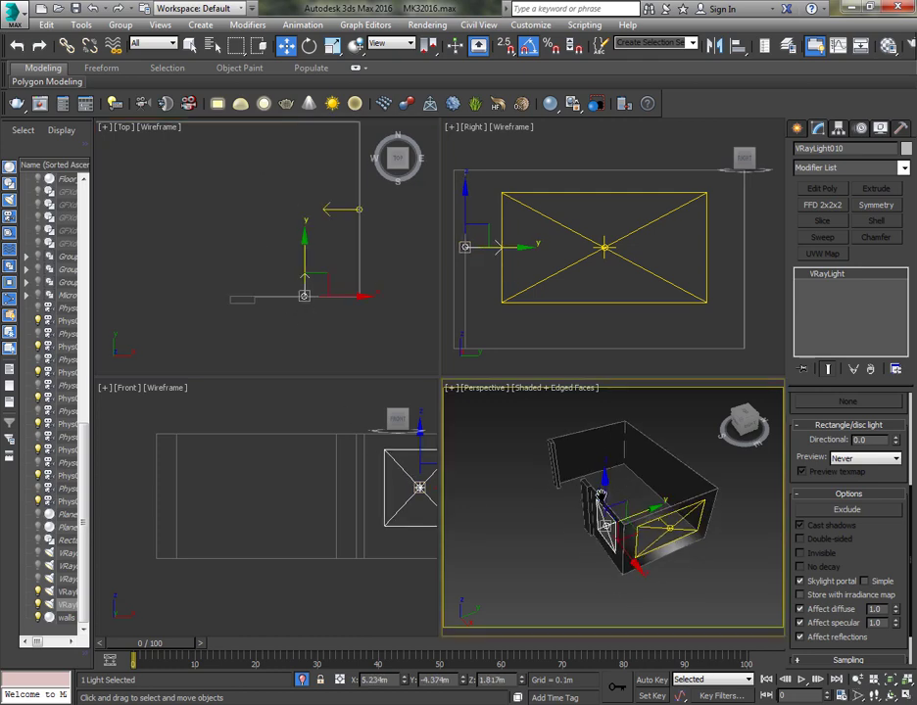
left_click(301, 679)
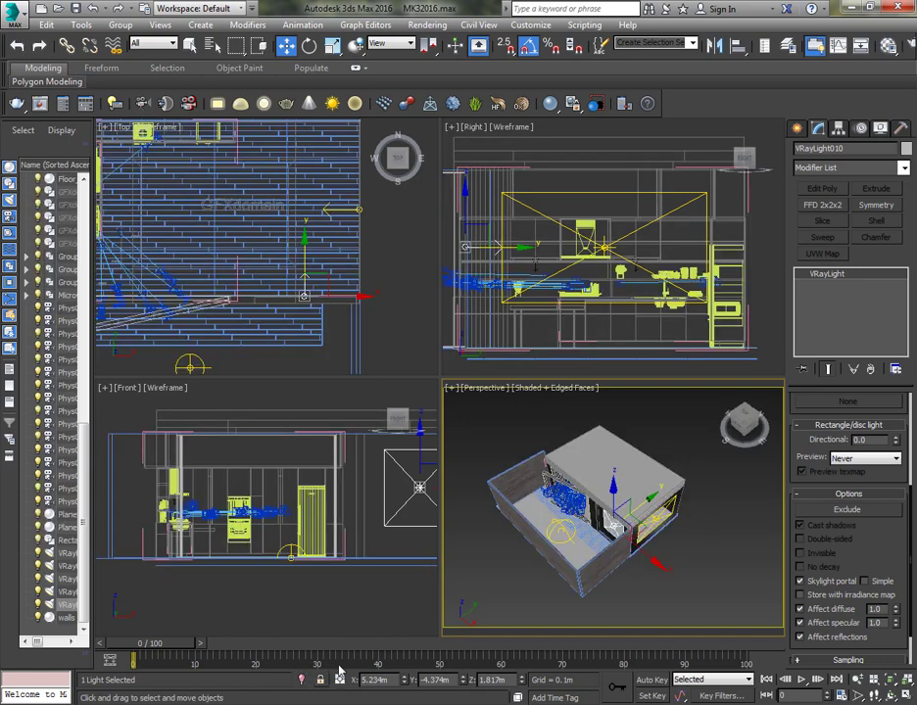
left_click(617, 524)
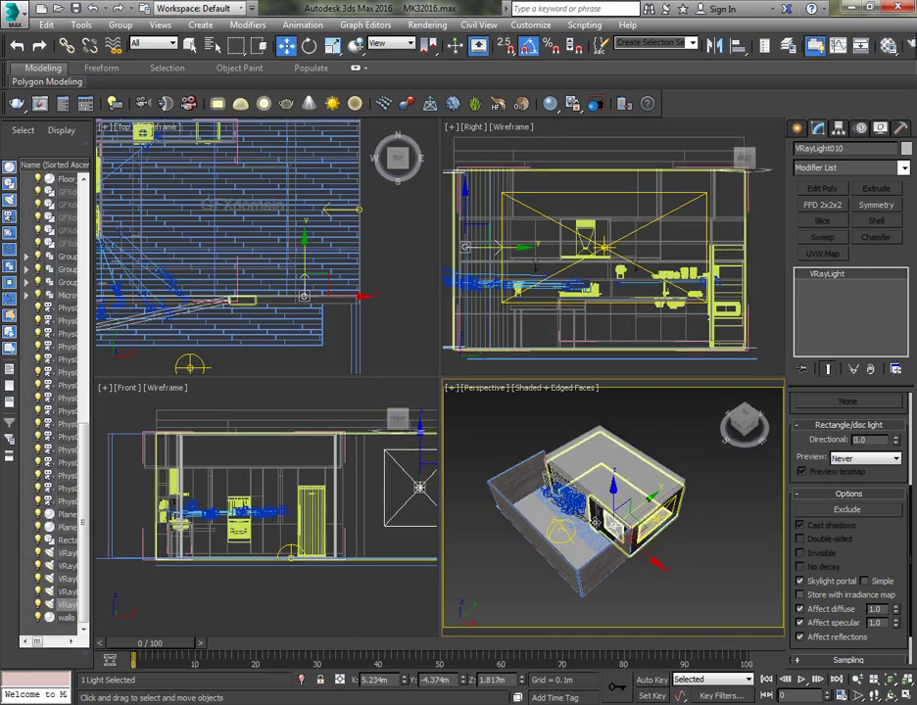
scroll(570, 524, "up", 5)
left_click(564, 533, "ctrl")
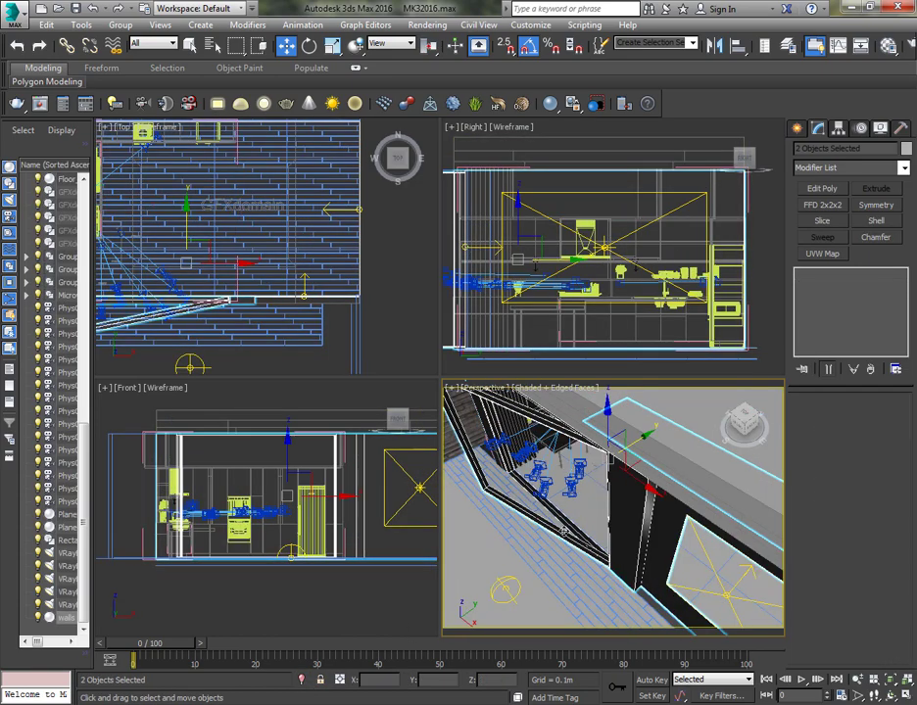
left_click(302, 679)
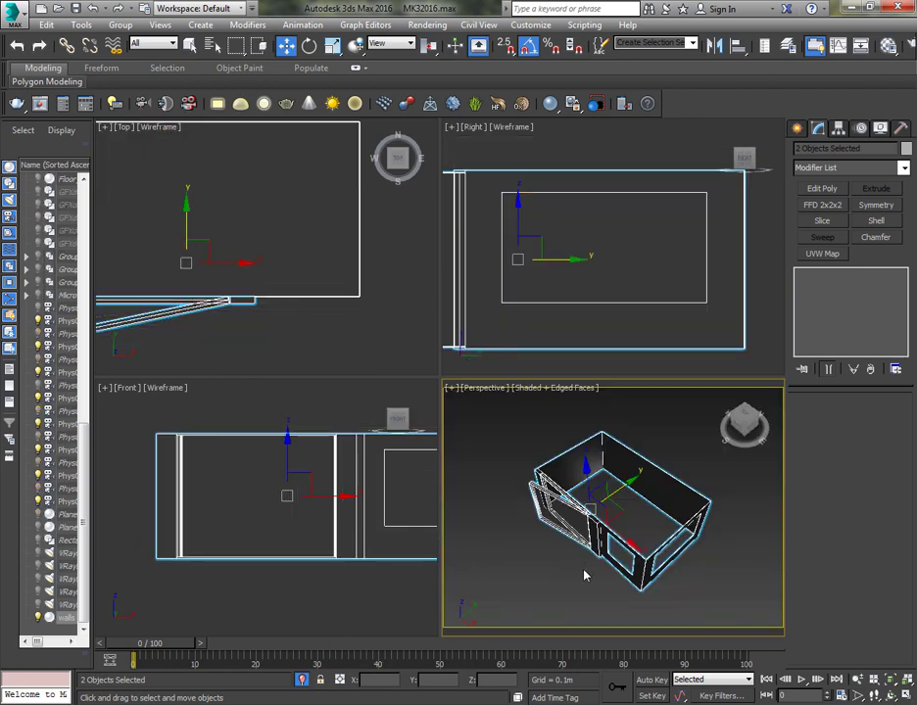
- Draw a Plane-type VRayLight over the casement window's opening in the Front view, snapped to the opening's opposite corners
scroll(650, 297, "down", 4)
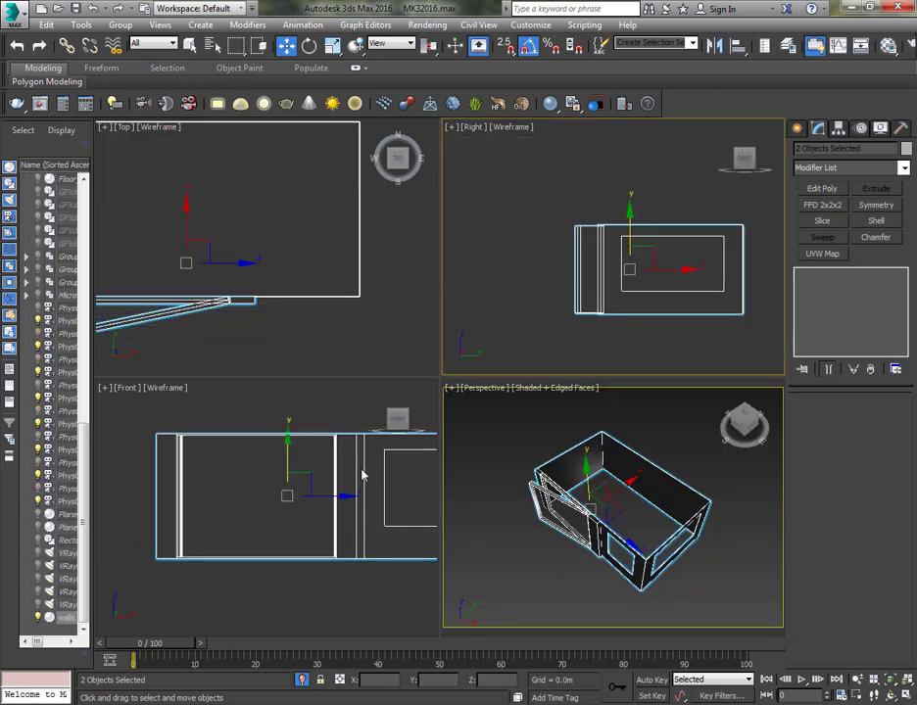
scroll(273, 501, "down", 1)
middle_click_drag(239, 531, 300, 558)
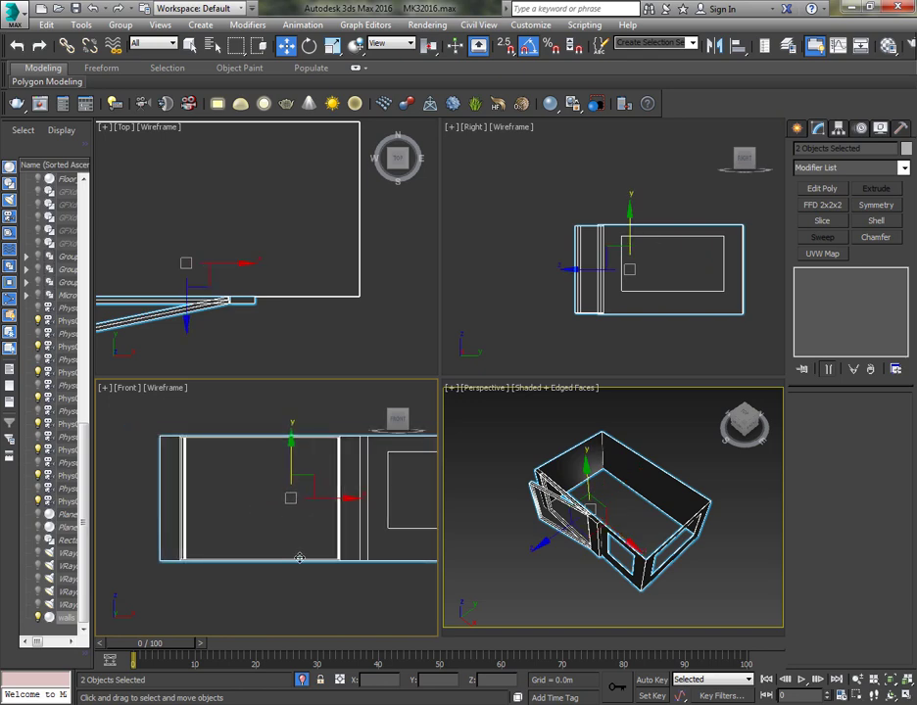
left_click(797, 130)
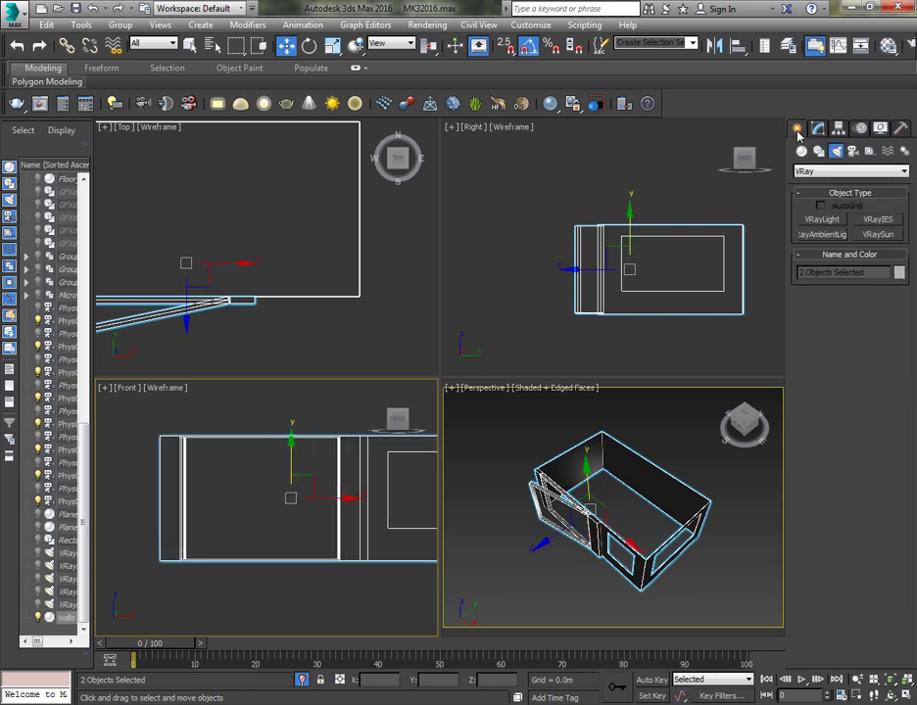
left_click(836, 221)
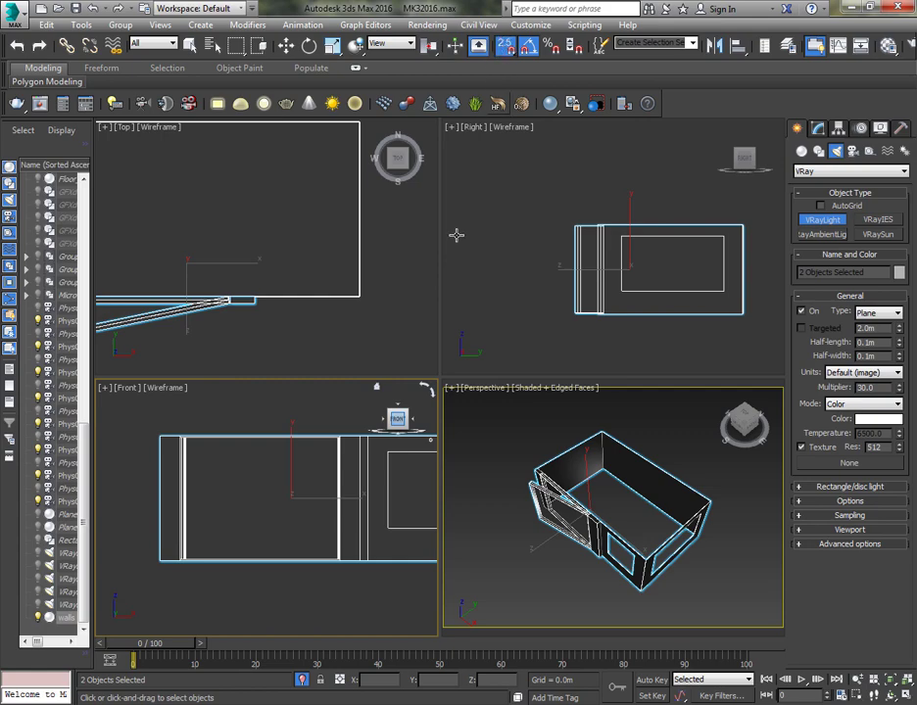
left_click_drag(338, 559, 179, 437)
right_click(207, 413)
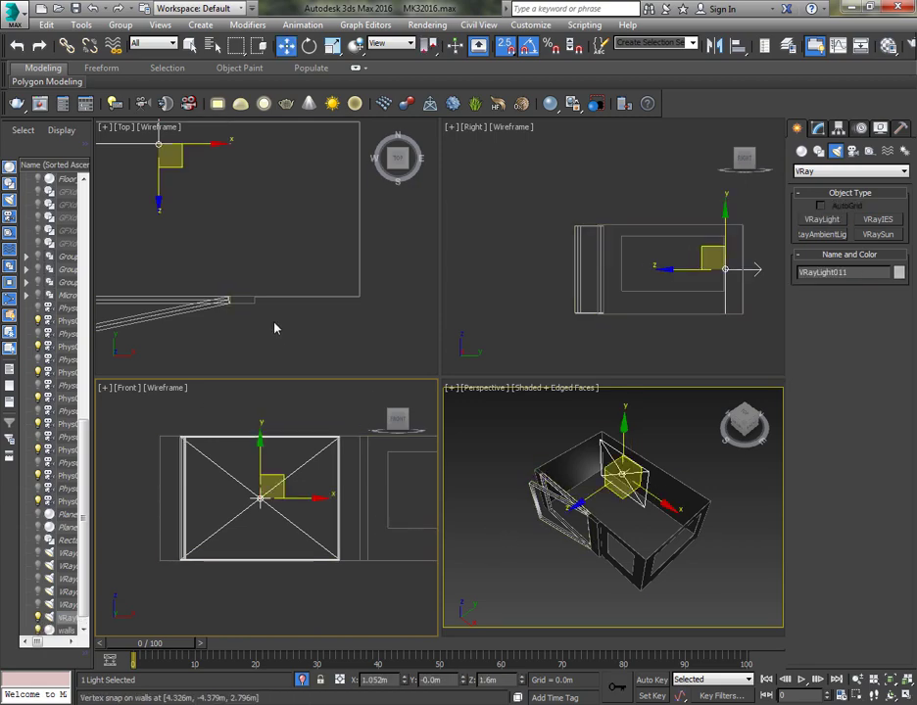
- Move the casement window's plane light along Y in the Top view, without snapping, into the window frame at about Y -4.556 m
middle_click_drag(242, 274, 354, 329)
middle_click_drag(274, 322, 260, 313)
key("s")
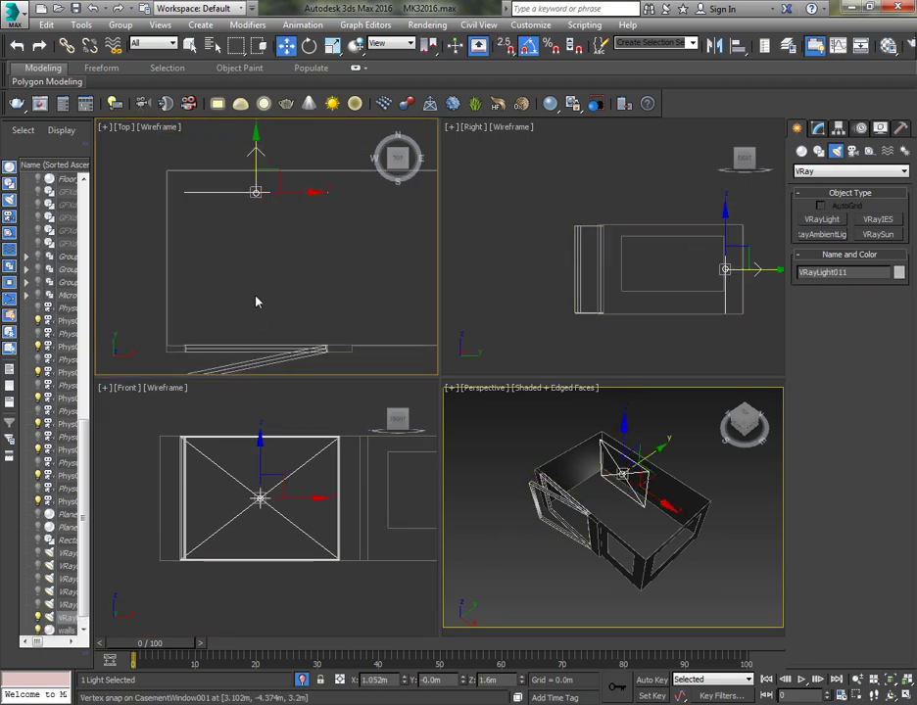
left_click_drag(255, 191, 235, 367)
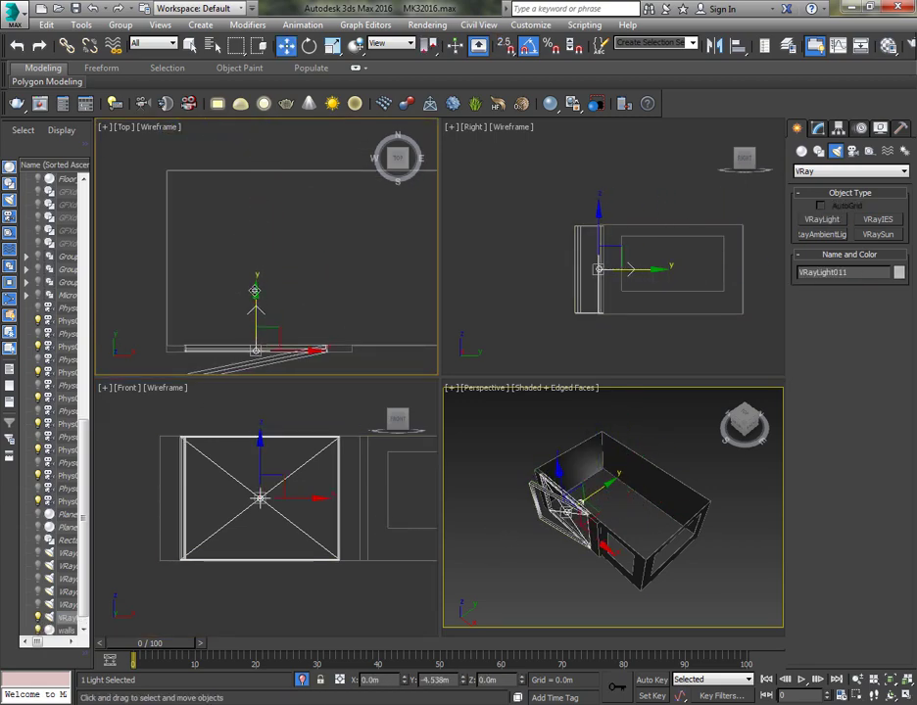
scroll(235, 367, "up", 5)
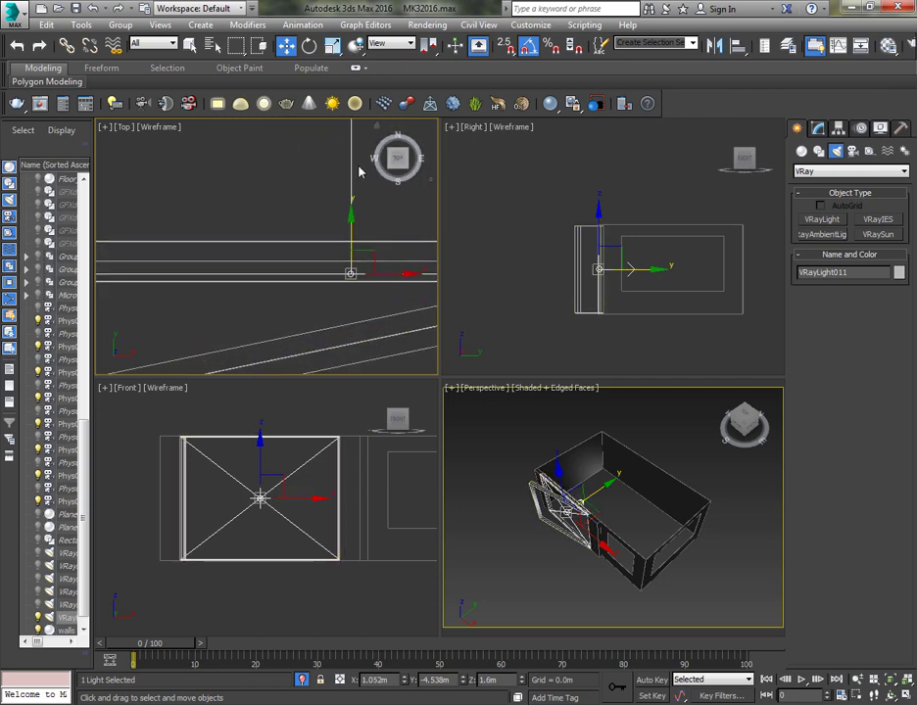
middle_click_drag(327, 175, 217, 277)
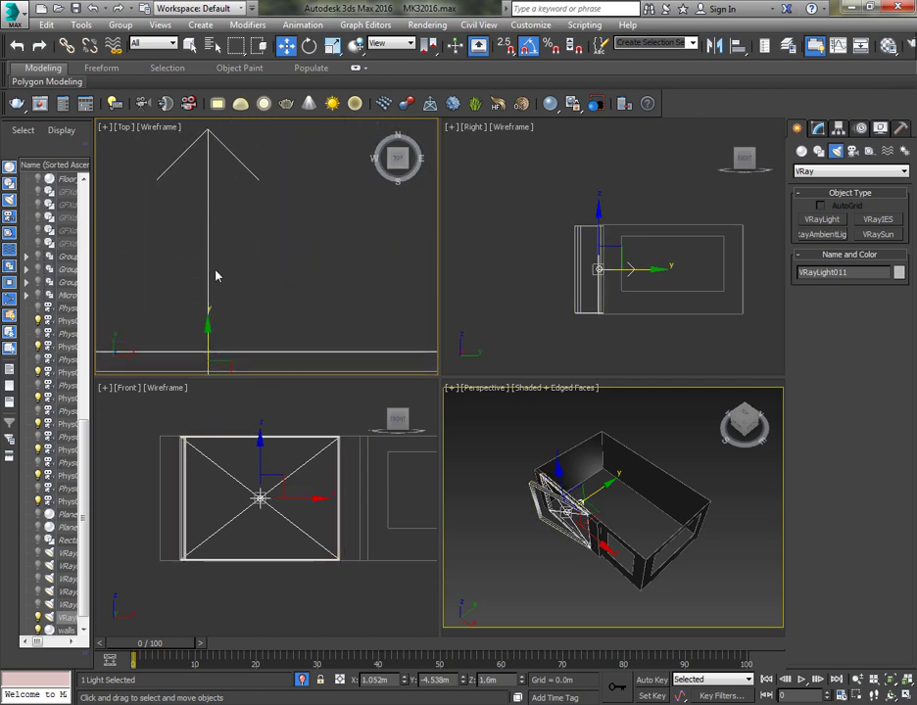
middle_click_drag(206, 333, 205, 211)
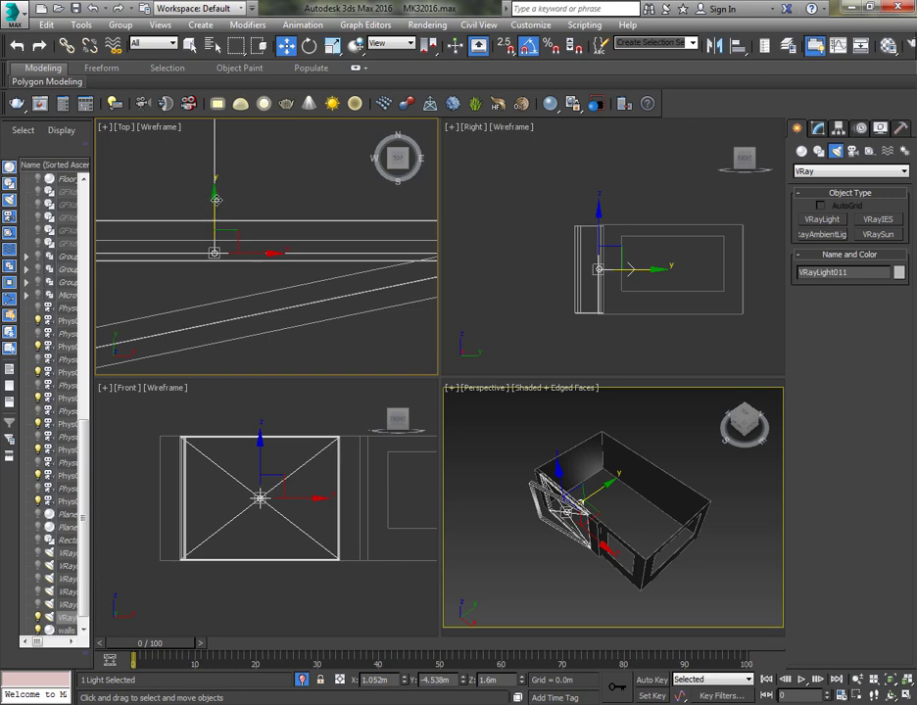
left_click_drag(215, 200, 216, 202)
- Enable the Skylight portal option on the casement window's plane light
left_click(817, 130)
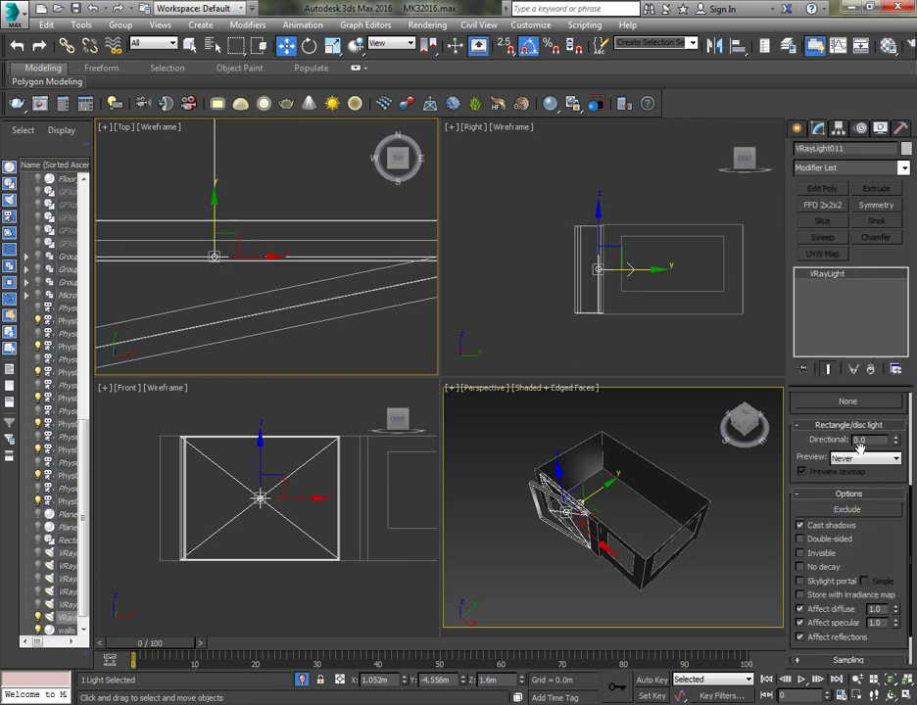
left_click(820, 582)
middle_click_drag(568, 519, 626, 509, "alt")
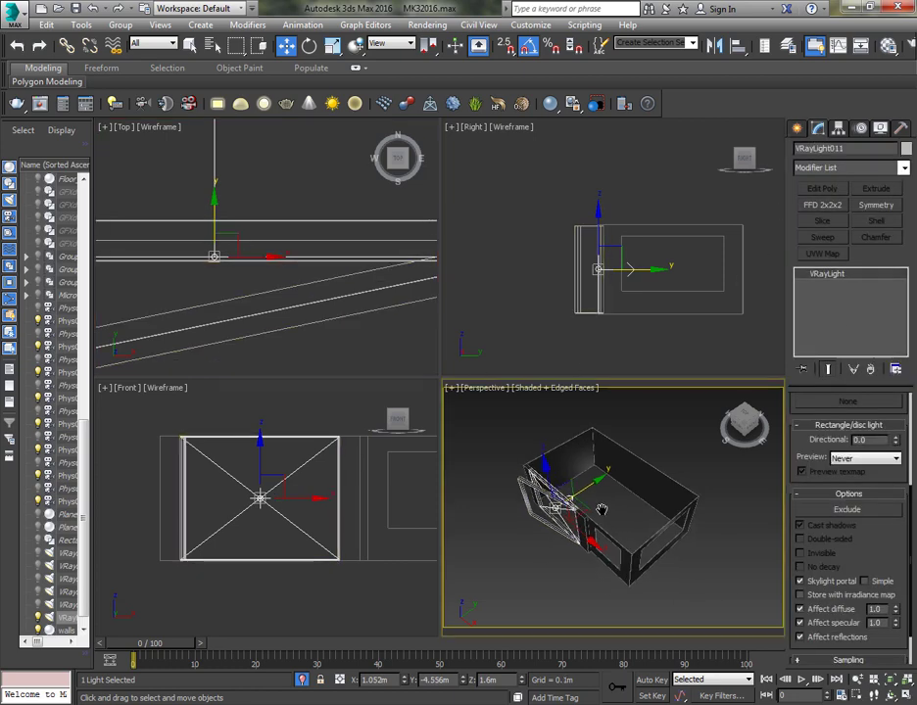
- Exit isolation, isolate the ceiling object Box063, and frame it in the Top view
left_click(305, 680)
left_click(658, 446)
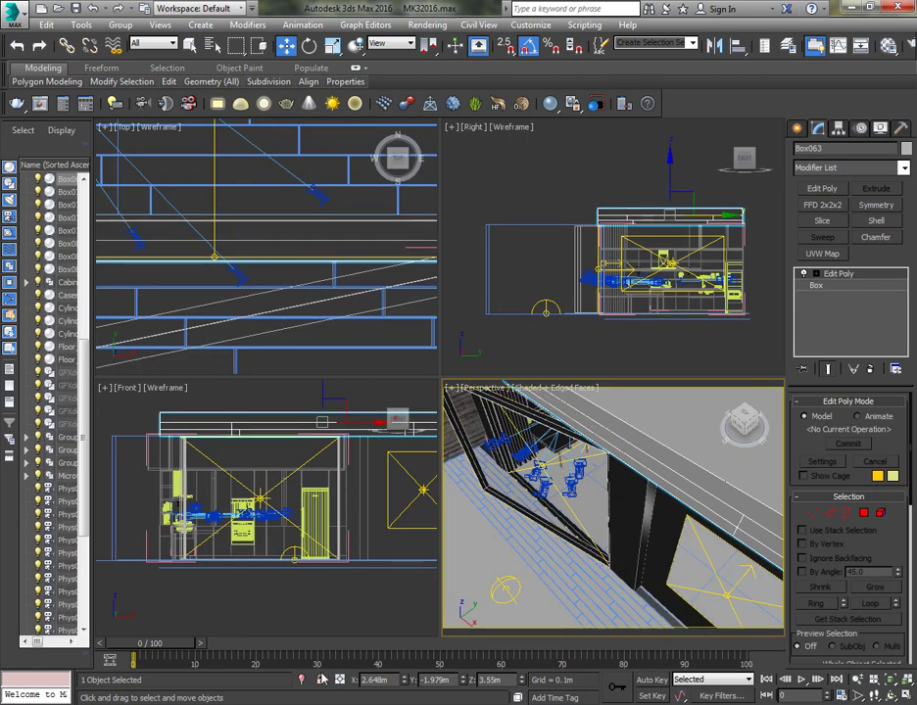
left_click(302, 680)
middle_click_drag(585, 528, 649, 512, "alt")
middle_click(273, 339)
key("z")
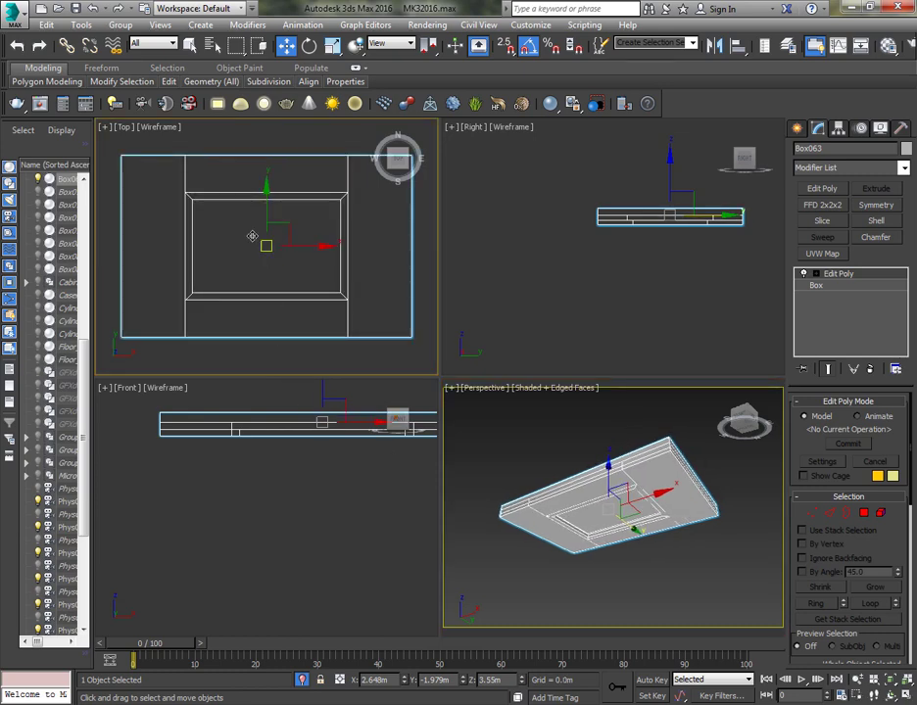
- Draw a rectangle spline about 2.854 m by 4.434 m in the Top view, along the middle of the ceiling recess border
left_click(798, 129)
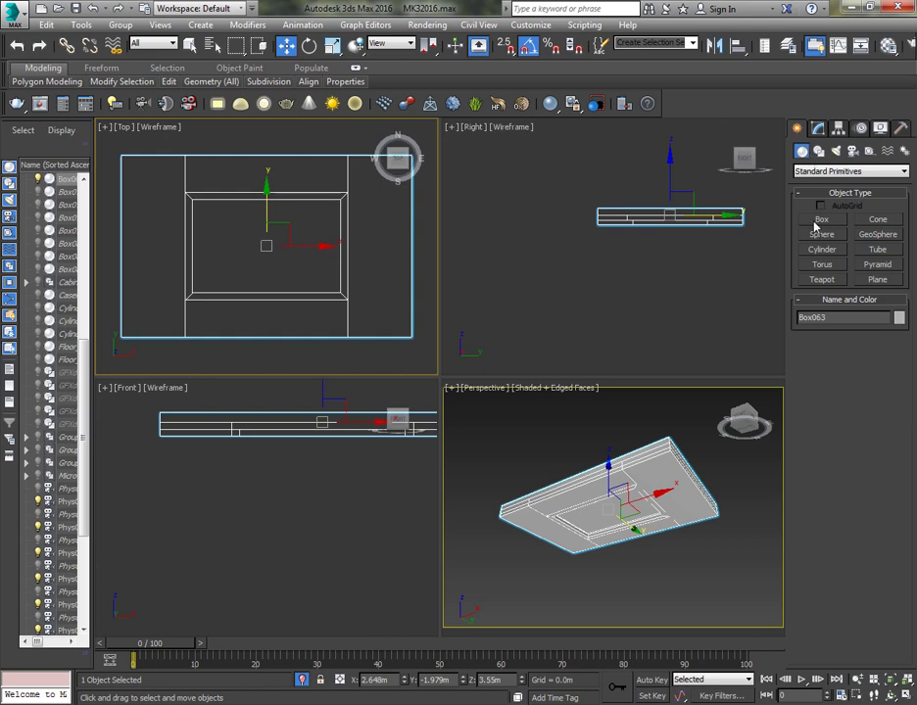
left_click(818, 151)
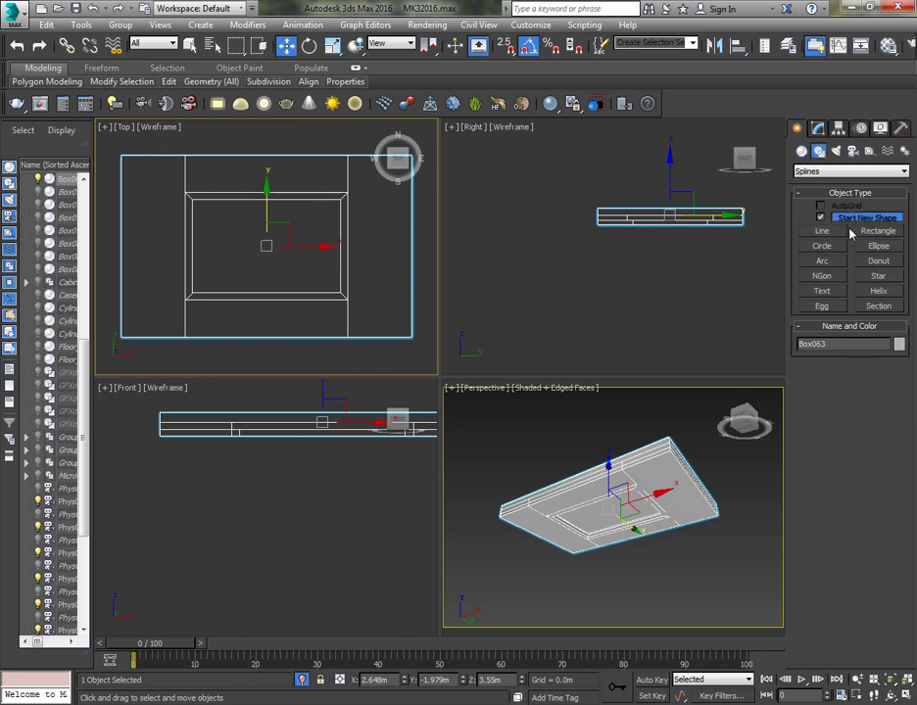
left_click(876, 231)
scroll(284, 241, "up", 2)
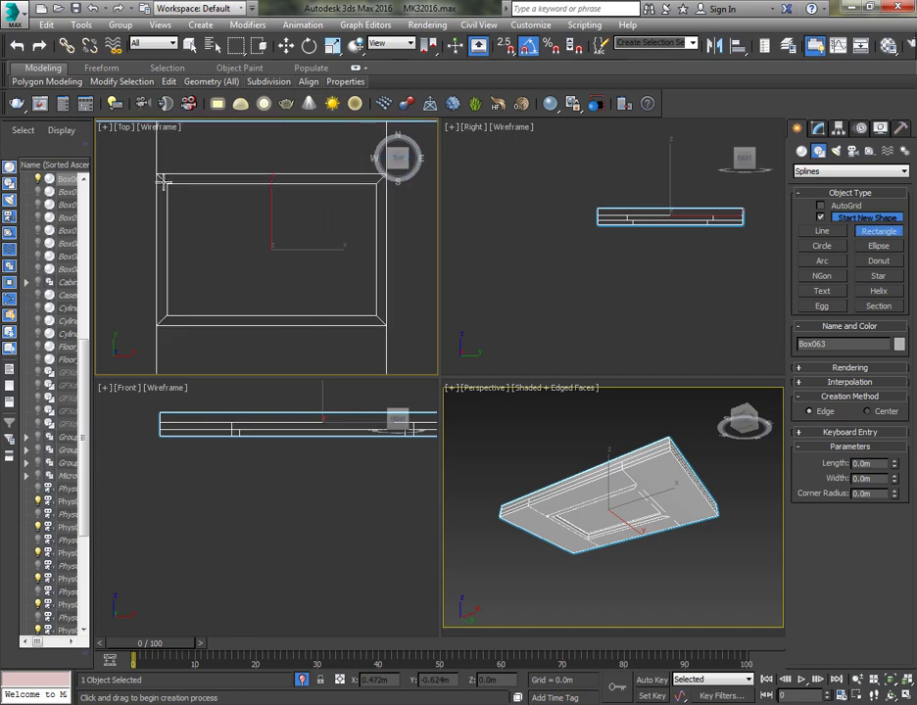
left_click_drag(162, 179, 174, 196)
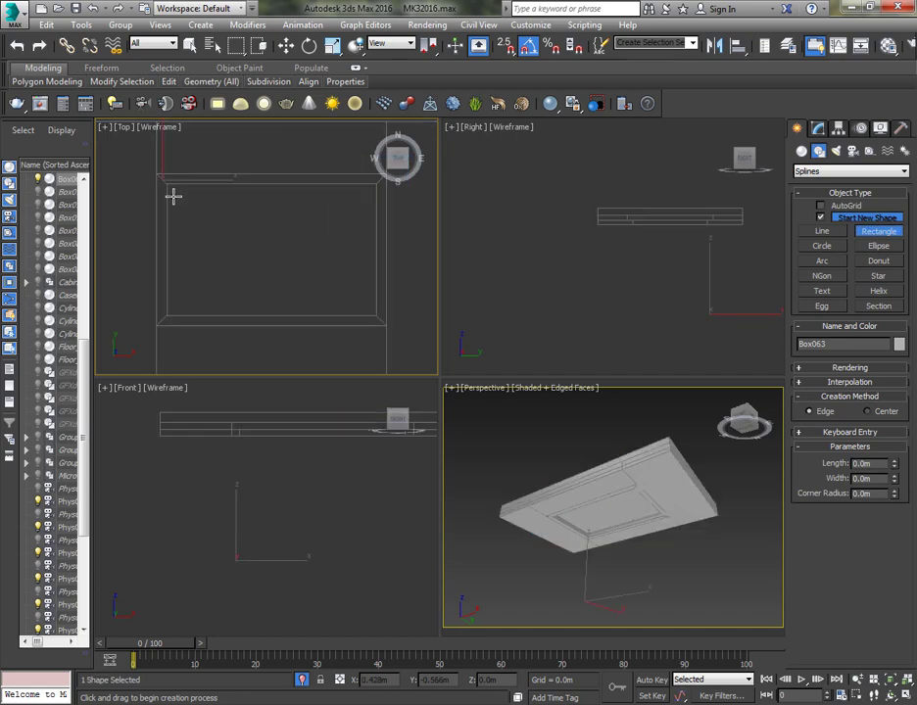
right_click(382, 327)
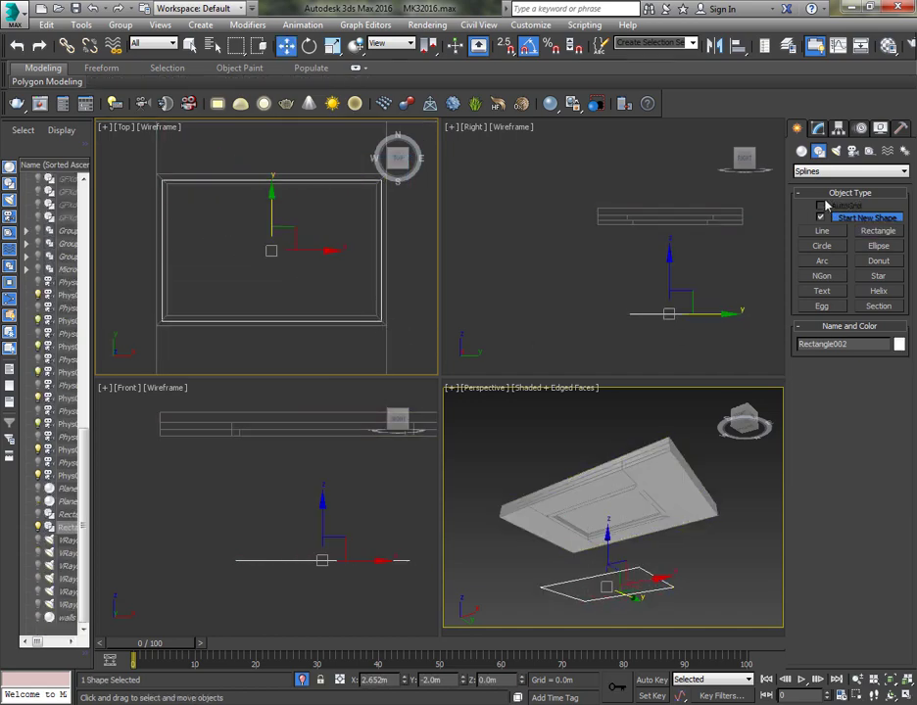
- Apply a Sweep modifier to the rectangle, using the built-in Bar section
left_click(818, 130)
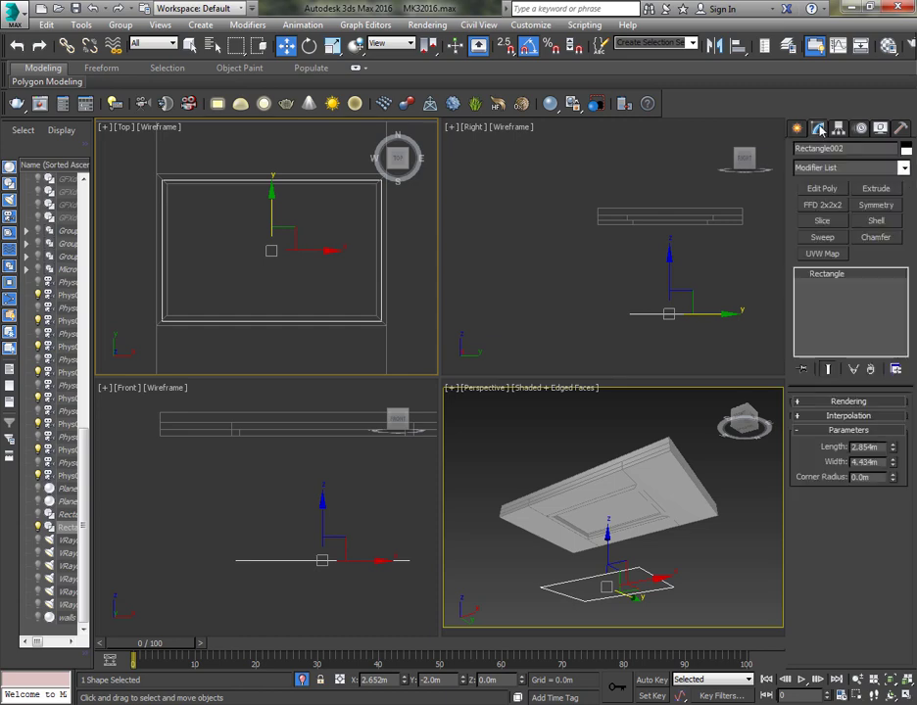
left_click(822, 237)
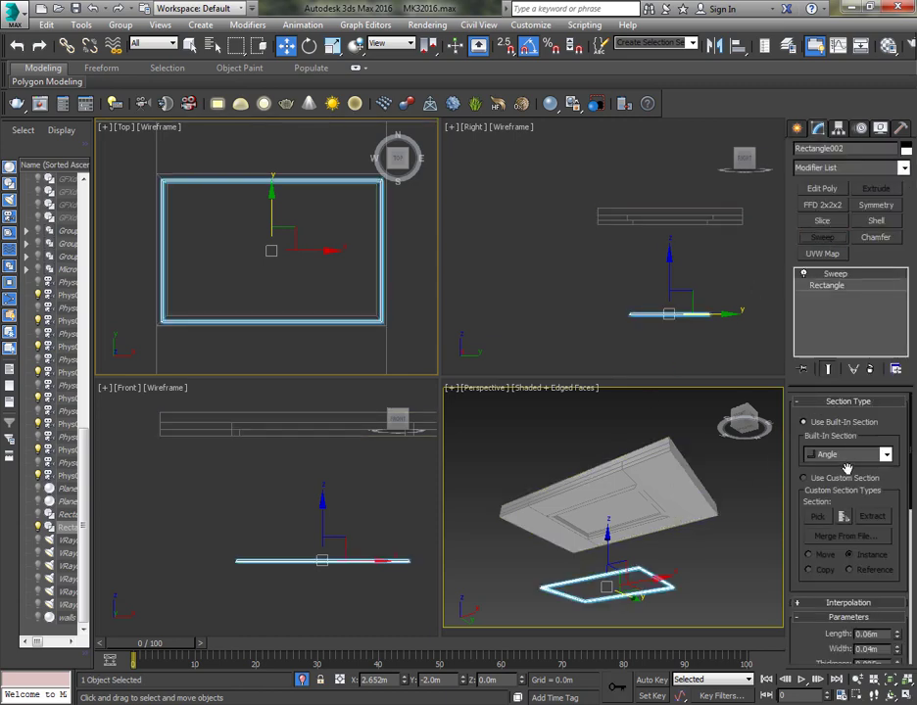
left_click(885, 456)
left_click(834, 478)
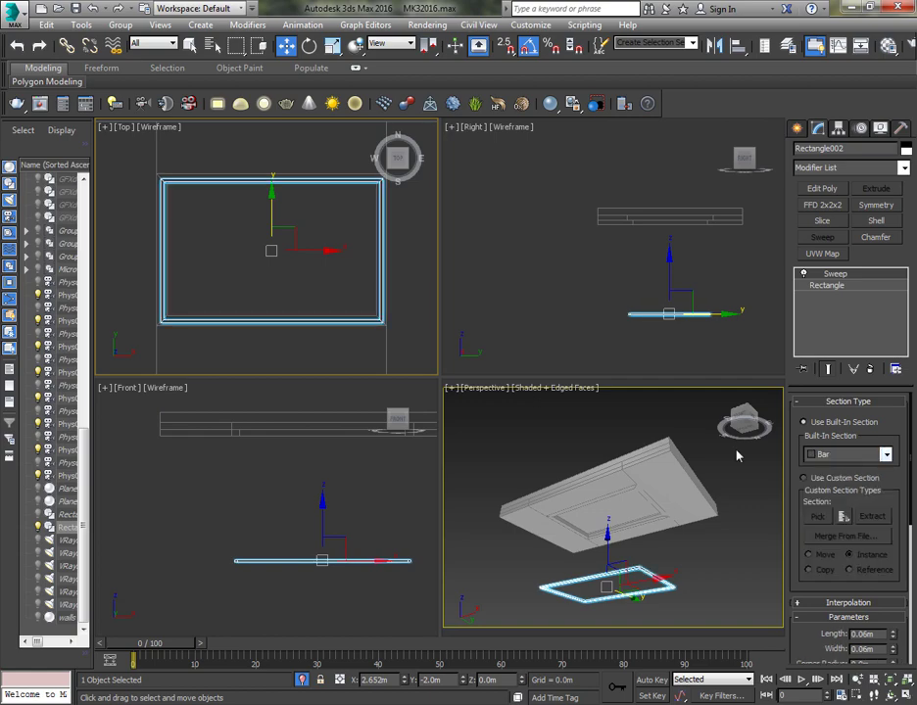
middle_click_drag(635, 328, 547, 314)
scroll(574, 298, "up", 3)
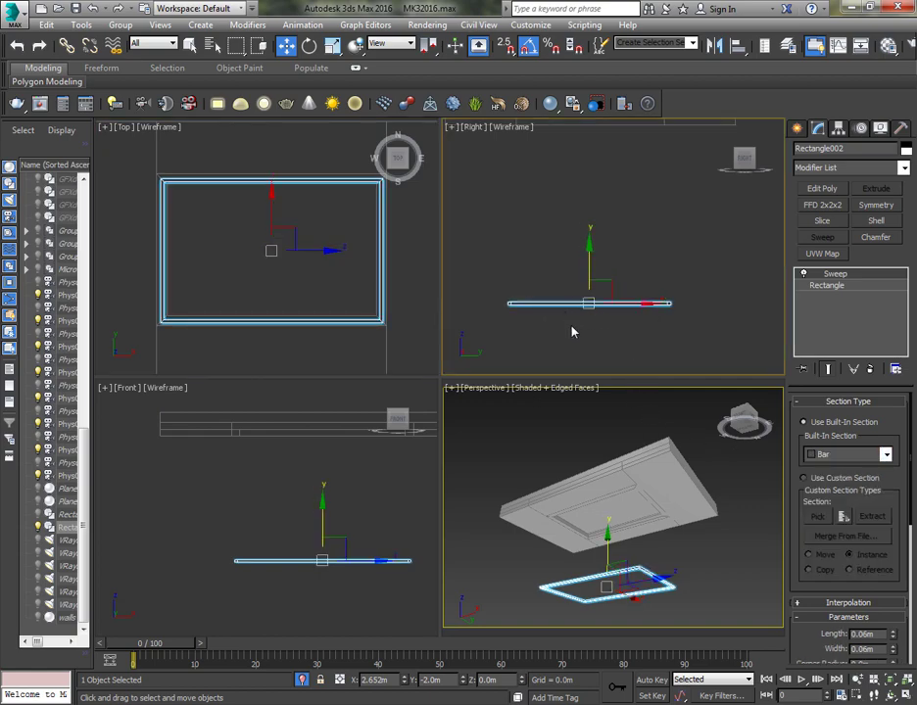
scroll(613, 554, "up", 5)
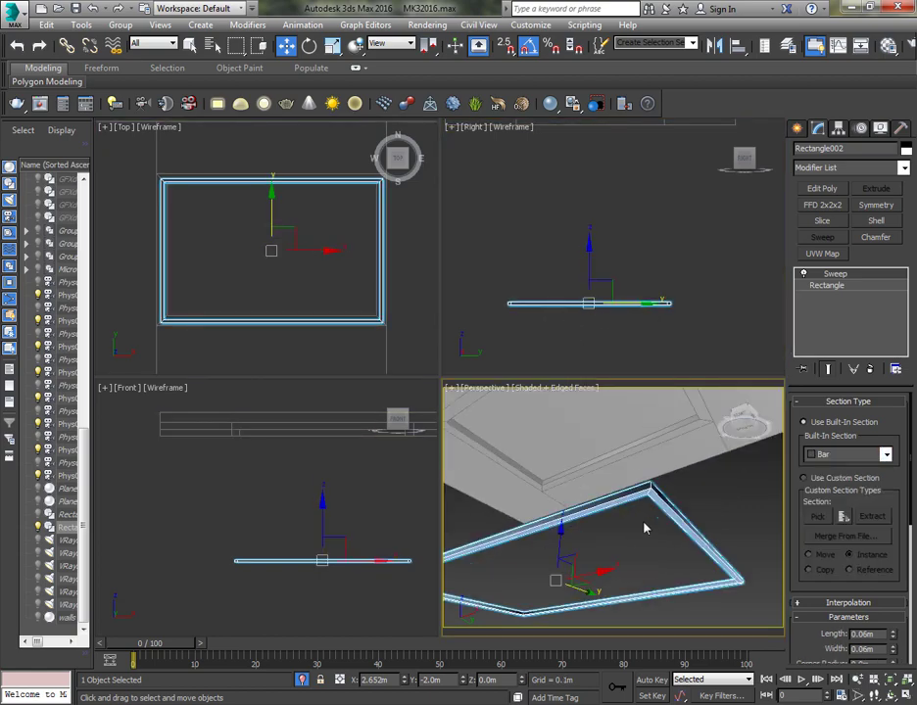
scroll(647, 495, "up", 2)
scroll(646, 494, "down", 7)
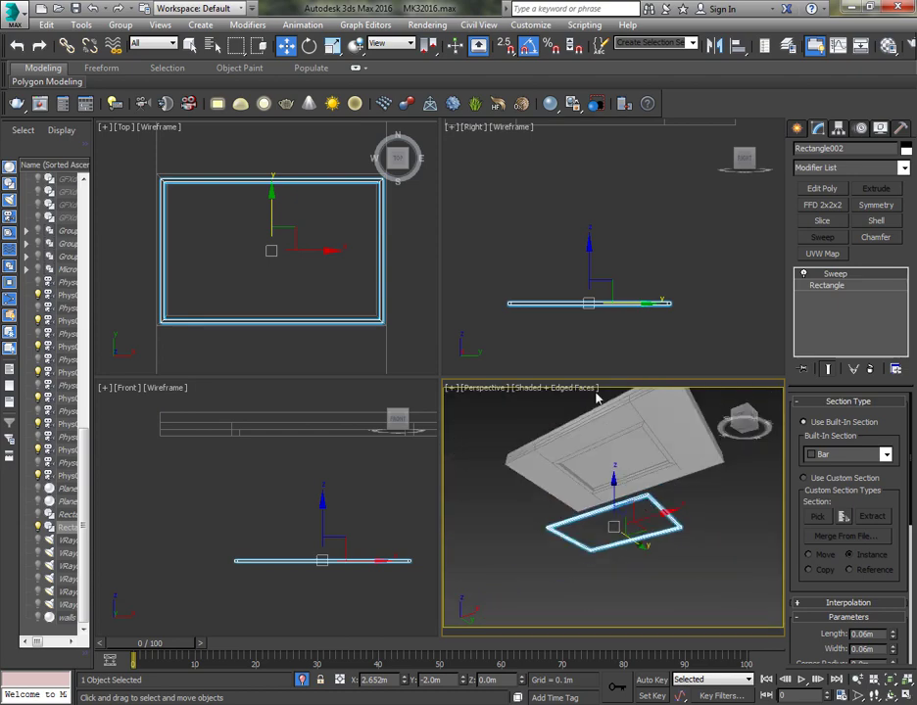
- Raise the swept frame vertically in the Right view into the ceiling recess slot, at a Z of about 3.416 m
middle_click_drag(571, 326, 547, 343)
left_click_drag(564, 274, 565, 143)
scroll(583, 166, "up", 4)
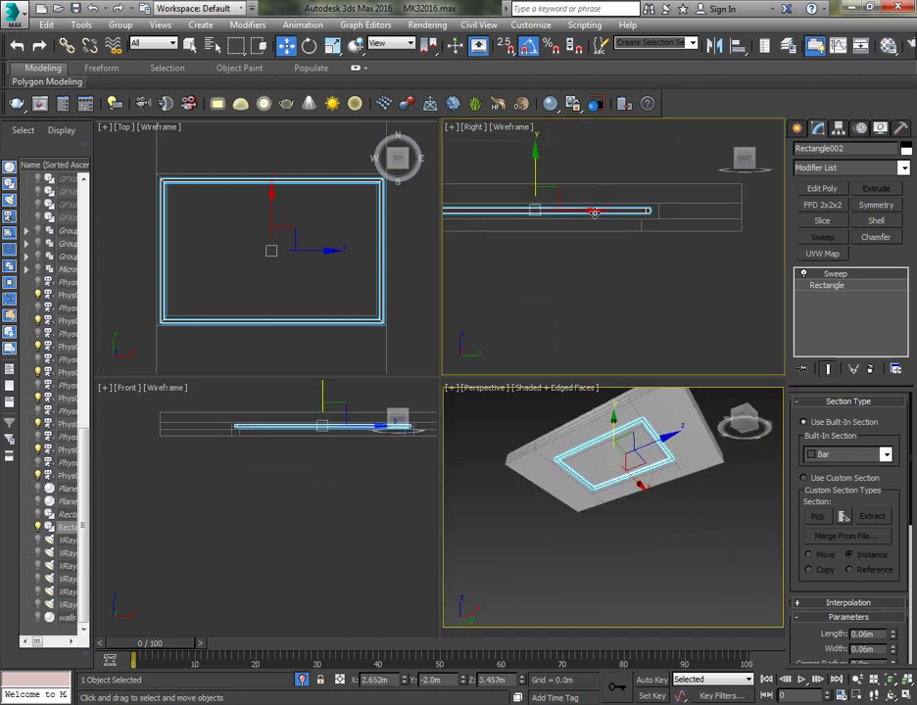
left_click(905, 694)
scroll(500, 422, "up", 1)
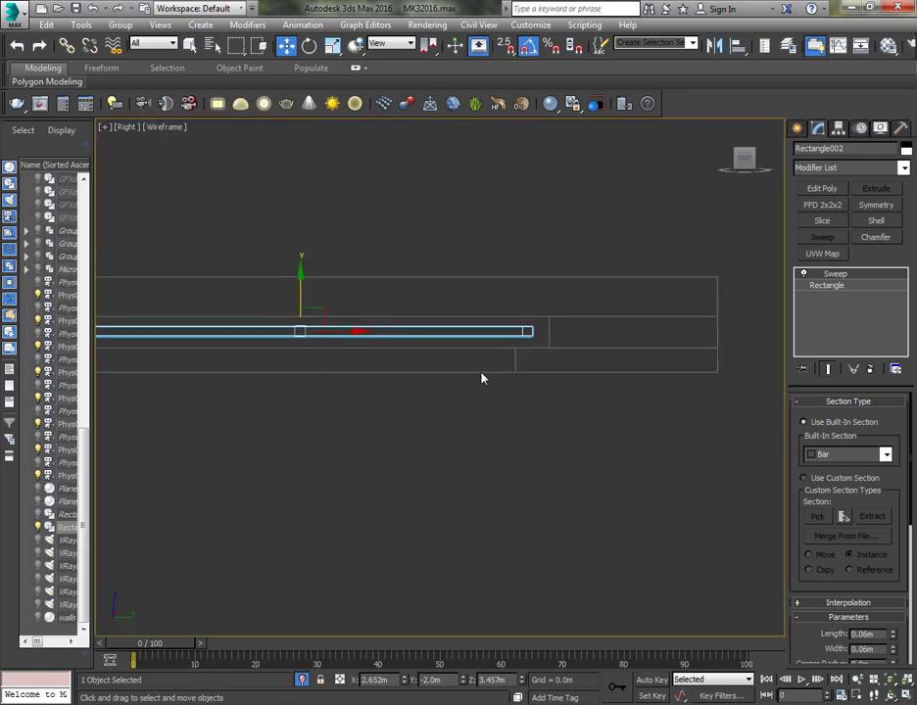
scroll(392, 328, "up", 2)
scroll(450, 333, "down", 2)
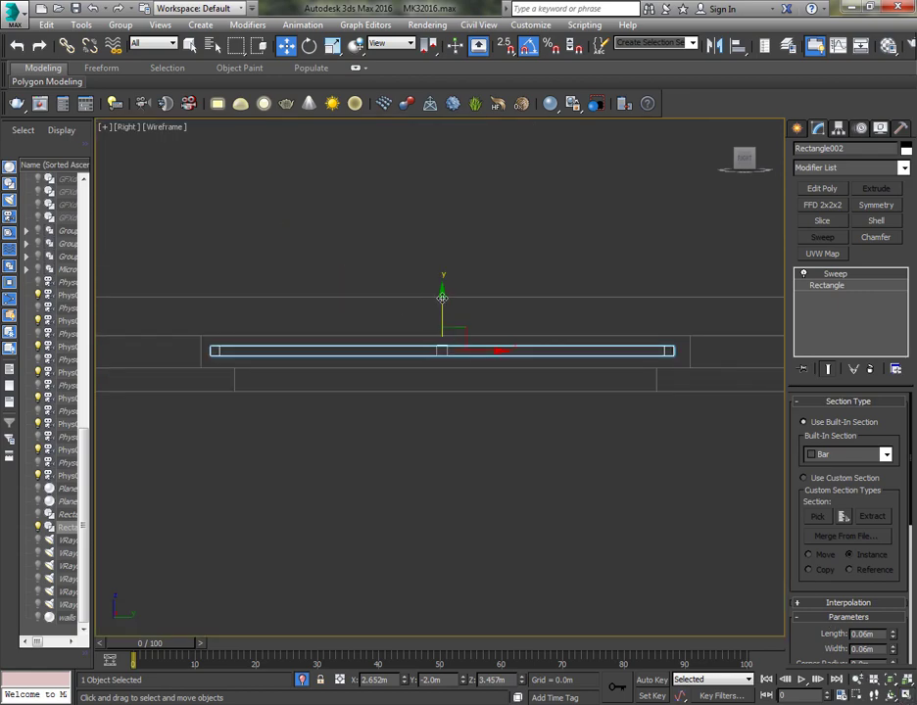
left_click_drag(444, 299, 444, 305)
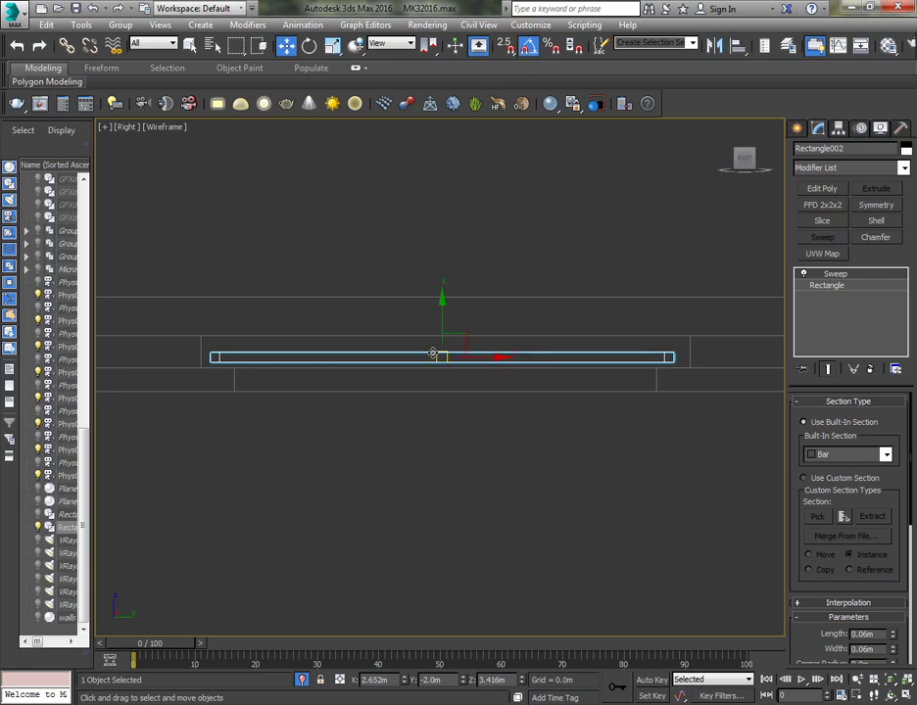
- Convert the swept frame to an Editable Poly
right_click(434, 351)
mouse_move(562, 496)
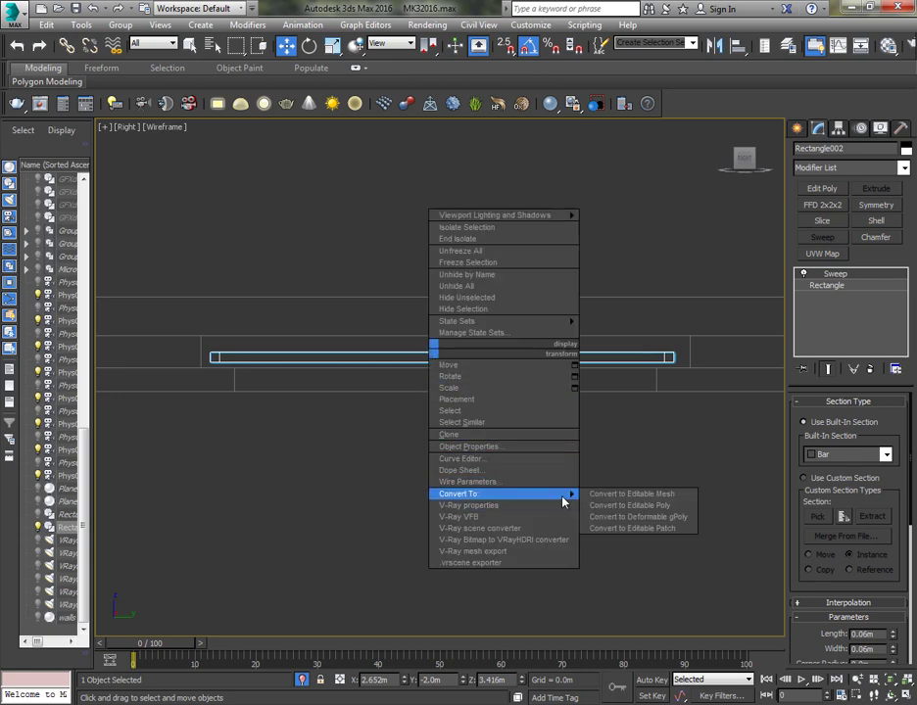
left_click(667, 505)
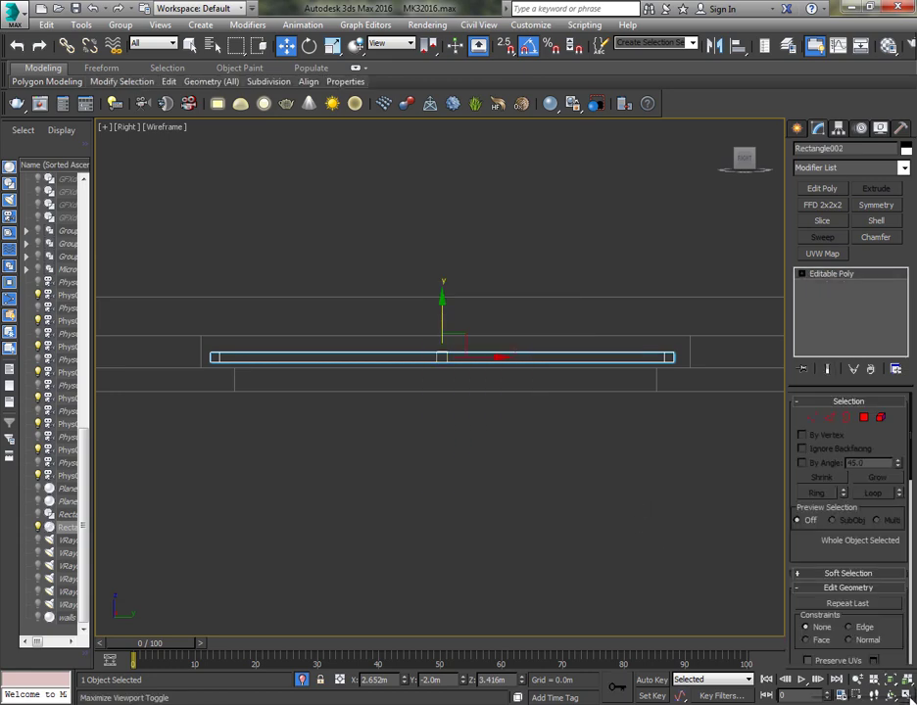
key("alt+w")
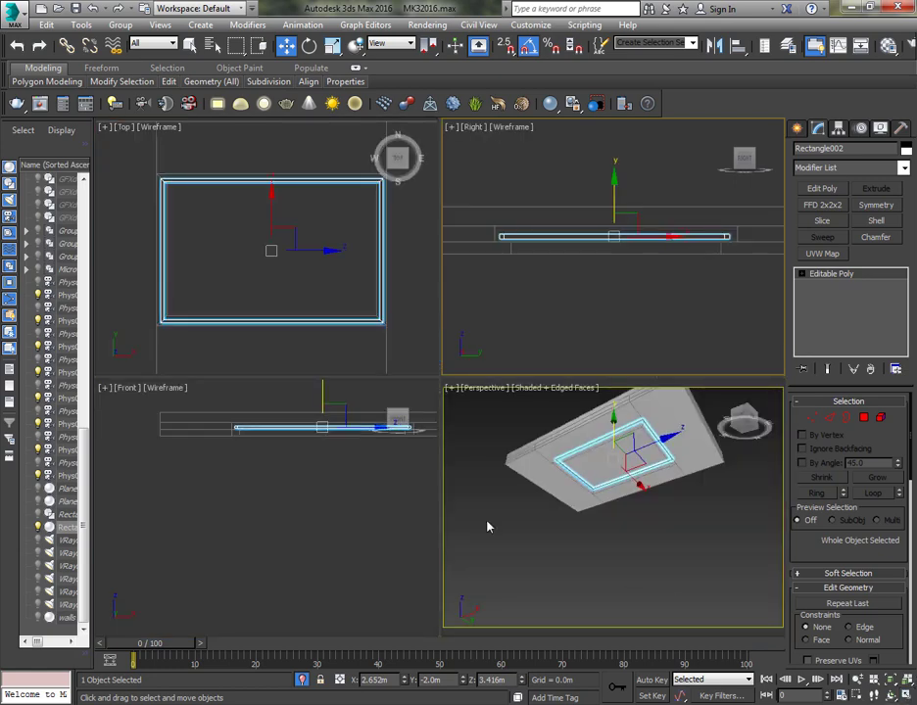
- Create a Mesh-type VRayLight inside the swept frame in the Top view
middle_click_drag(354, 477, 317, 490)
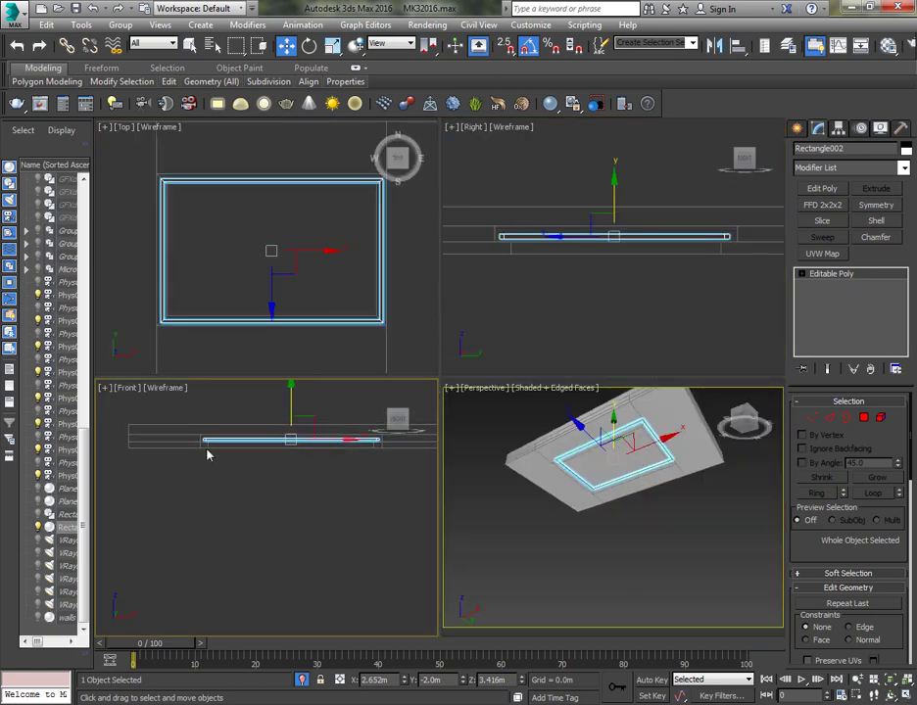
scroll(206, 452, "up", 4)
right_click(231, 341)
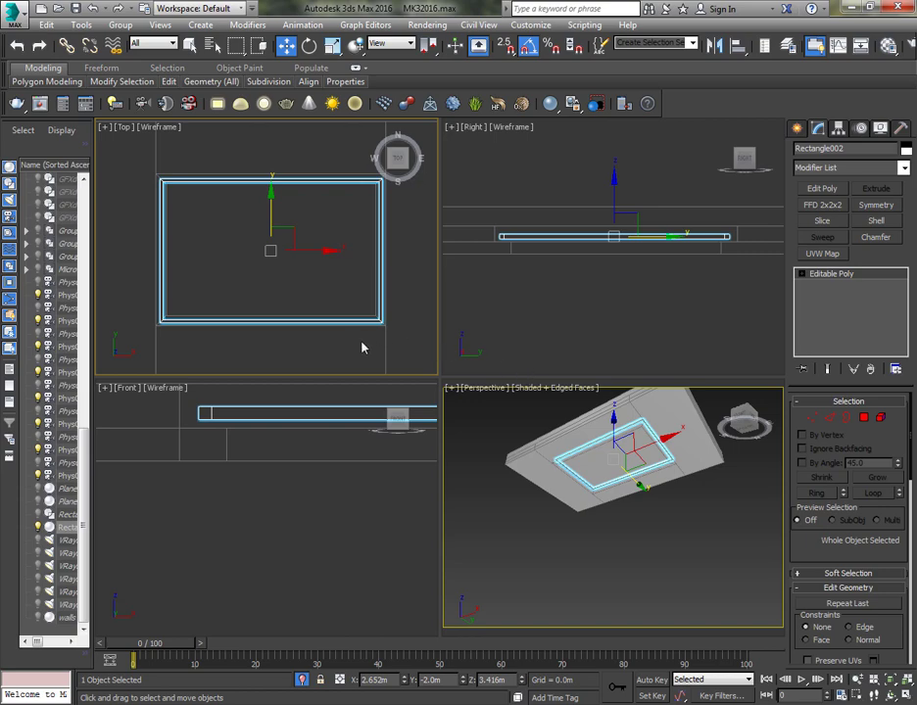
middle_click_drag(595, 523, 589, 522)
middle_click_drag(328, 339, 354, 346)
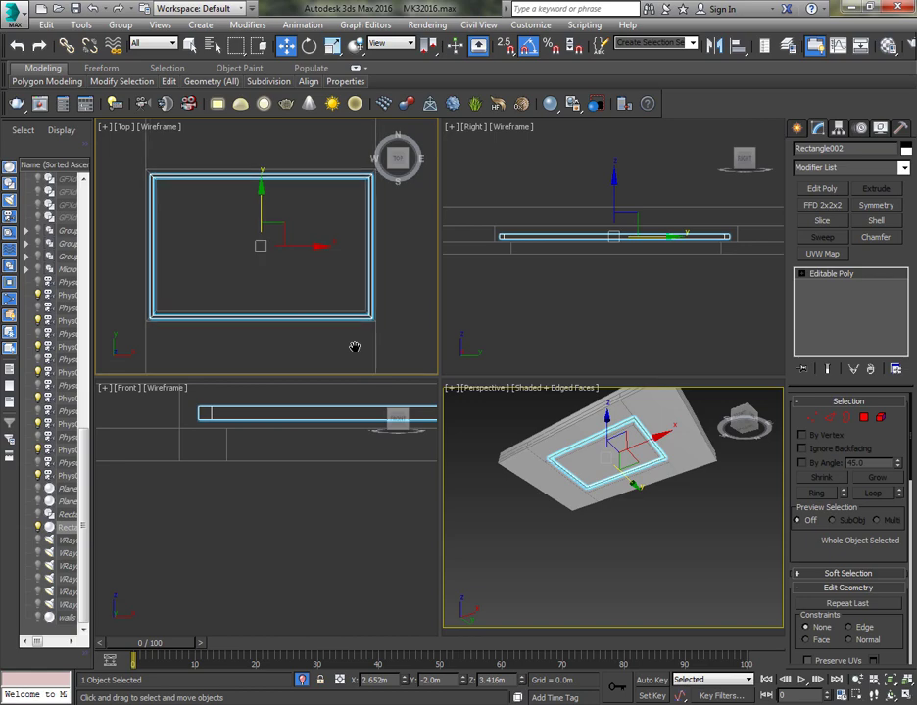
key("alt+w")
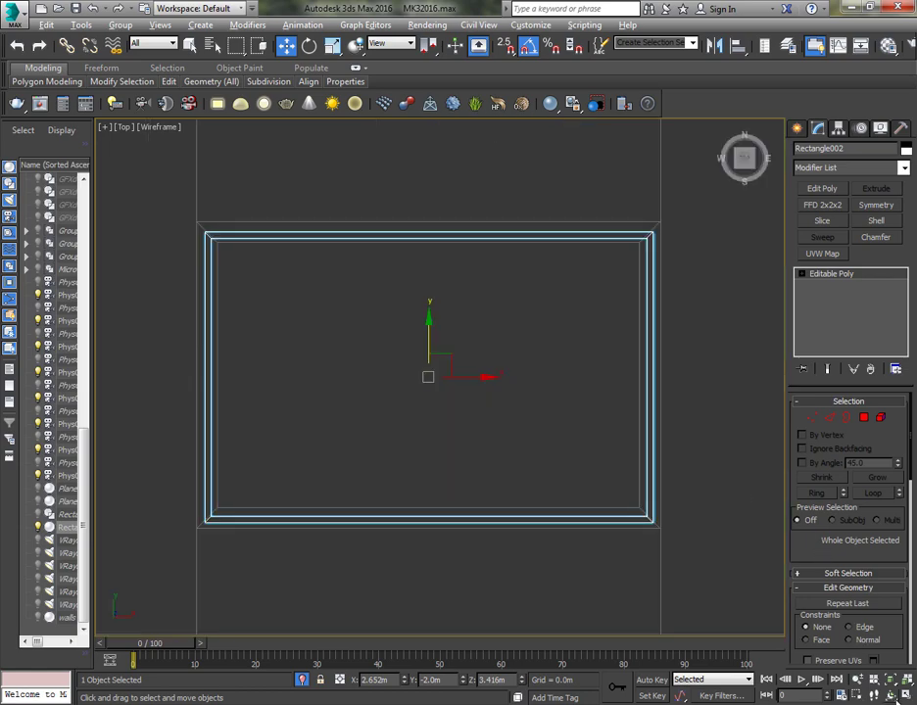
middle_click_drag(696, 466, 682, 462)
left_click(797, 129)
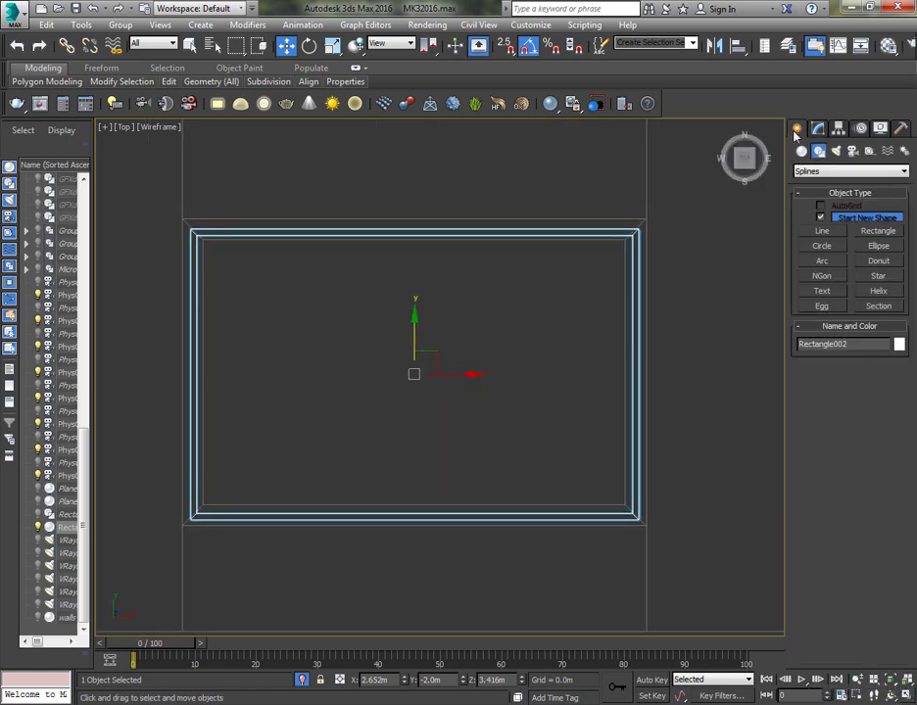
left_click(834, 150)
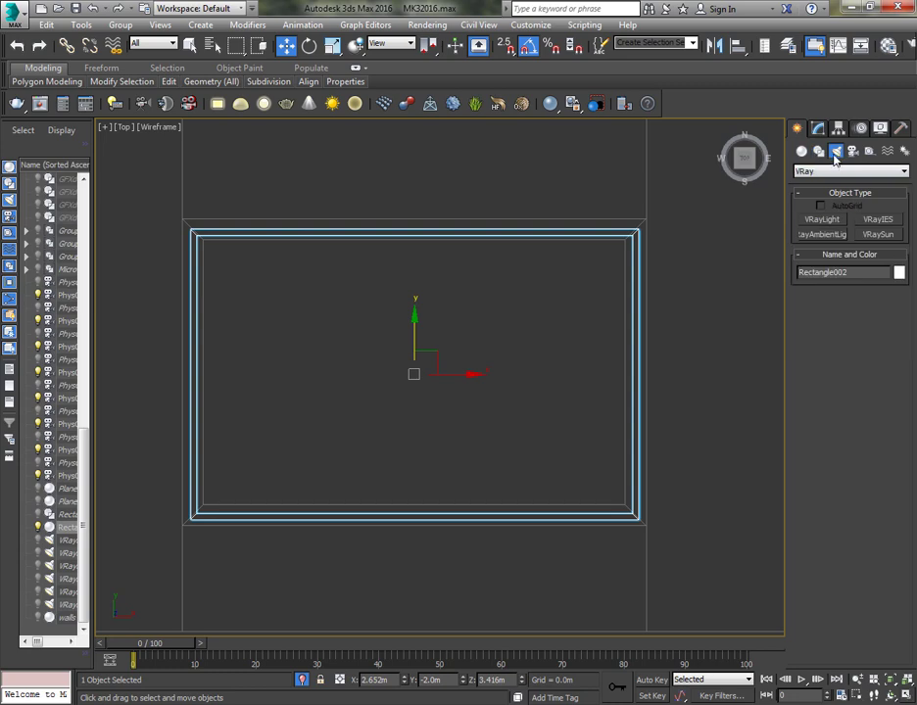
left_click(828, 219)
left_click(878, 312)
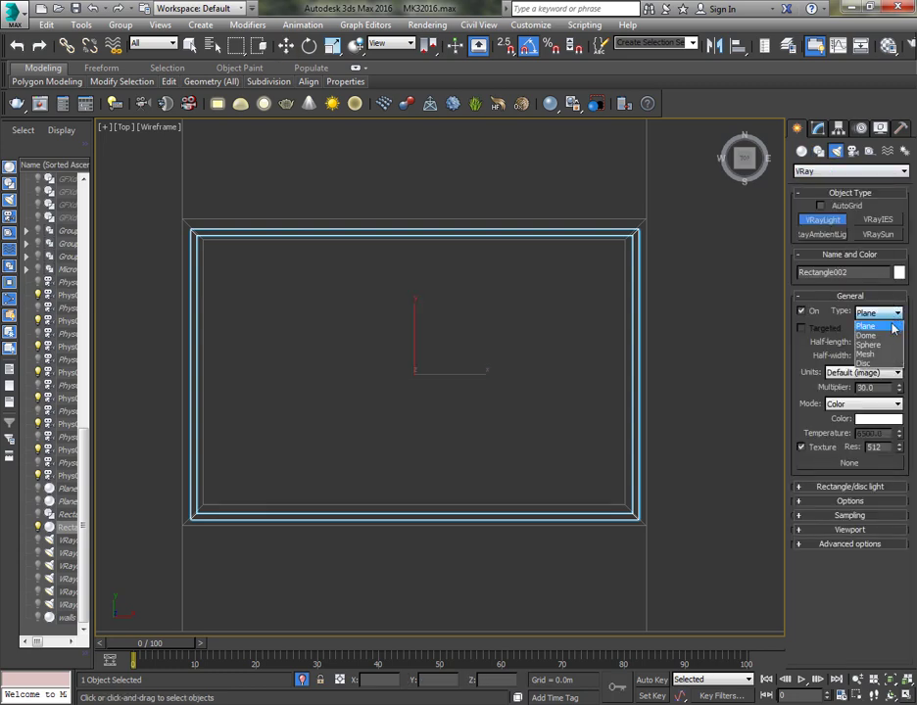
left_click(865, 356)
left_click(464, 395)
key("w")
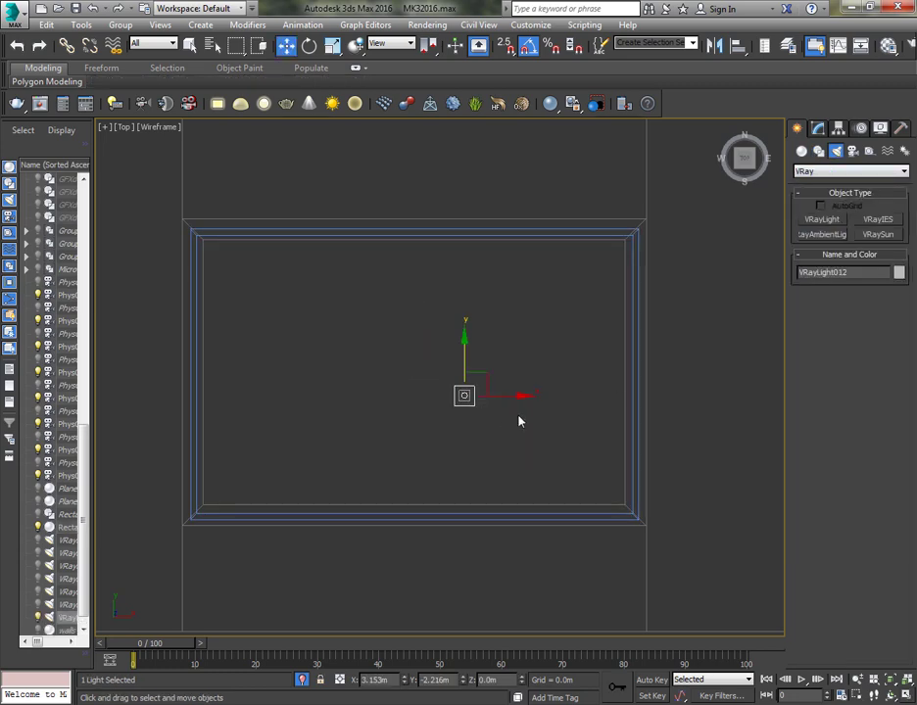
- Set the mesh light's multiplier to 20 and its color mode to Temperature at 2400
left_click(818, 128)
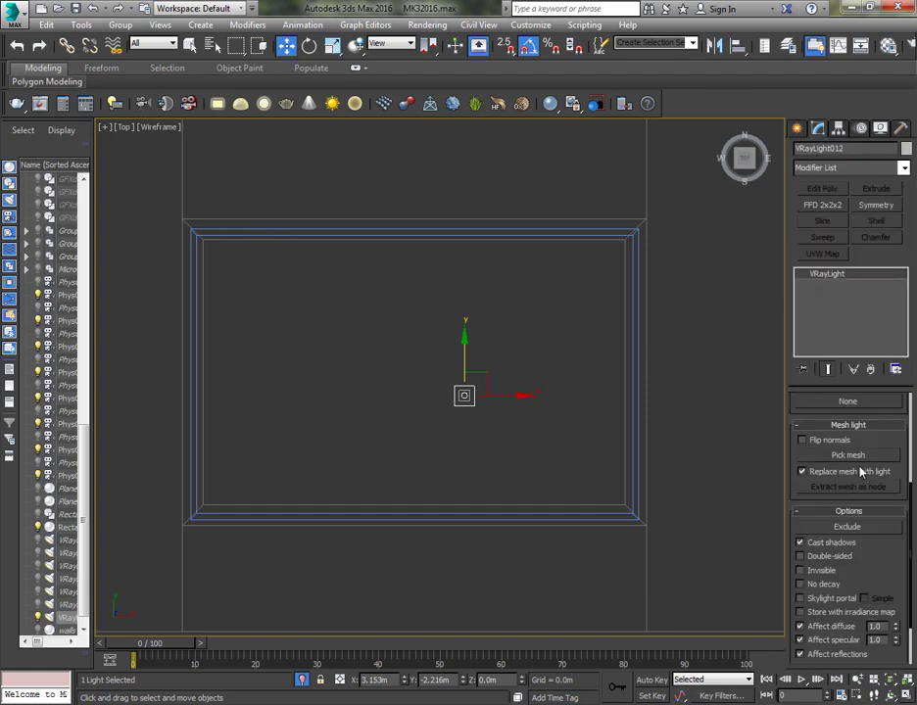
scroll(868, 442, "up", 5)
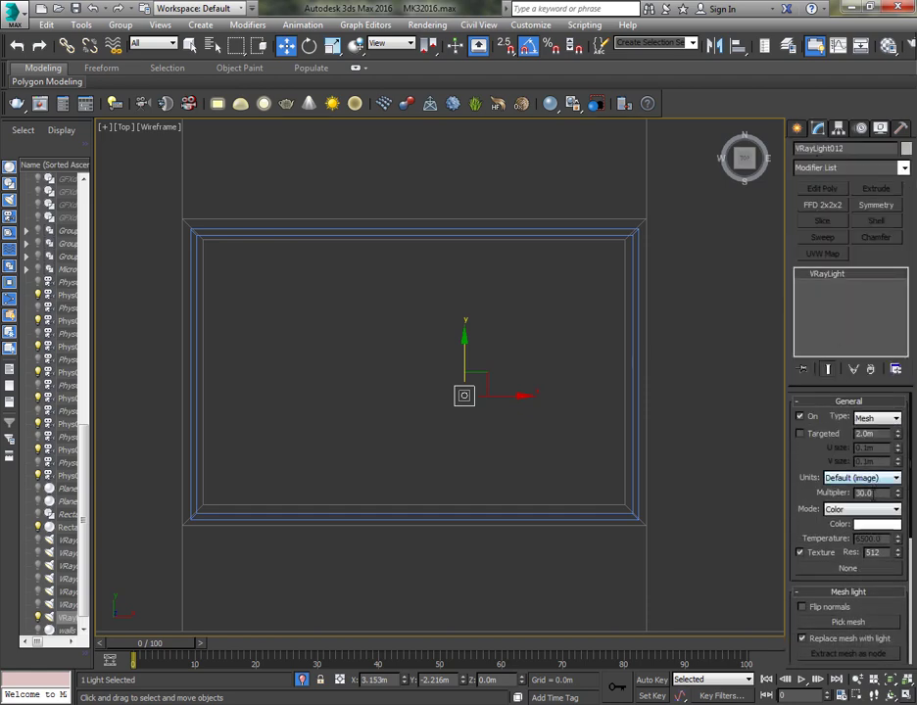
left_click_drag(872, 494, 802, 495)
type("20")
left_click(876, 511)
left_click(867, 535)
double_click(866, 538)
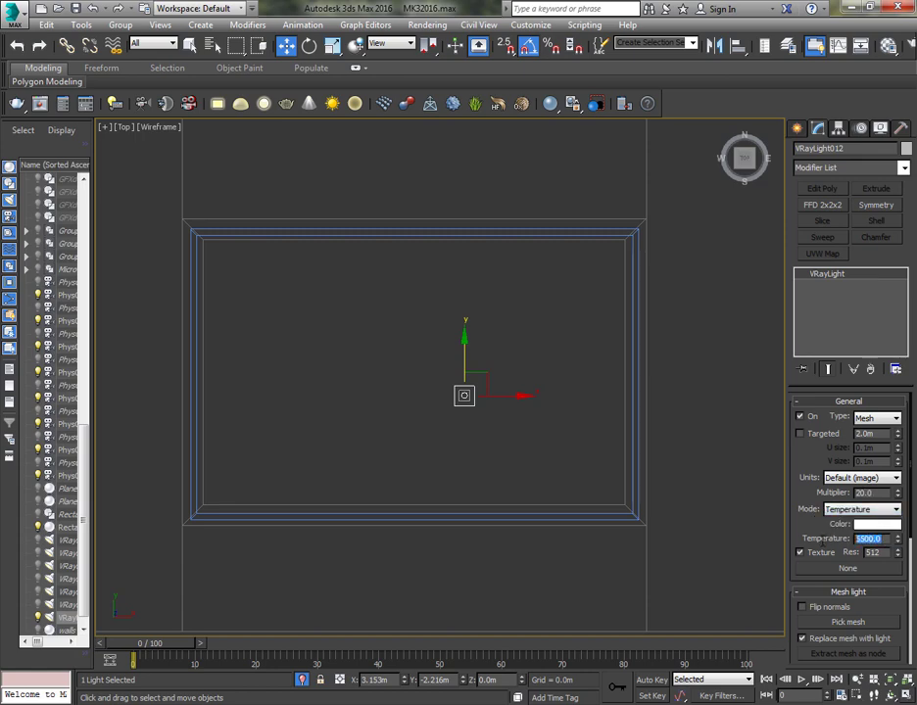
type("2400")
key("Return")
- Enable the Double-sided and Invisible options on the mesh light
scroll(806, 527, "down", 5)
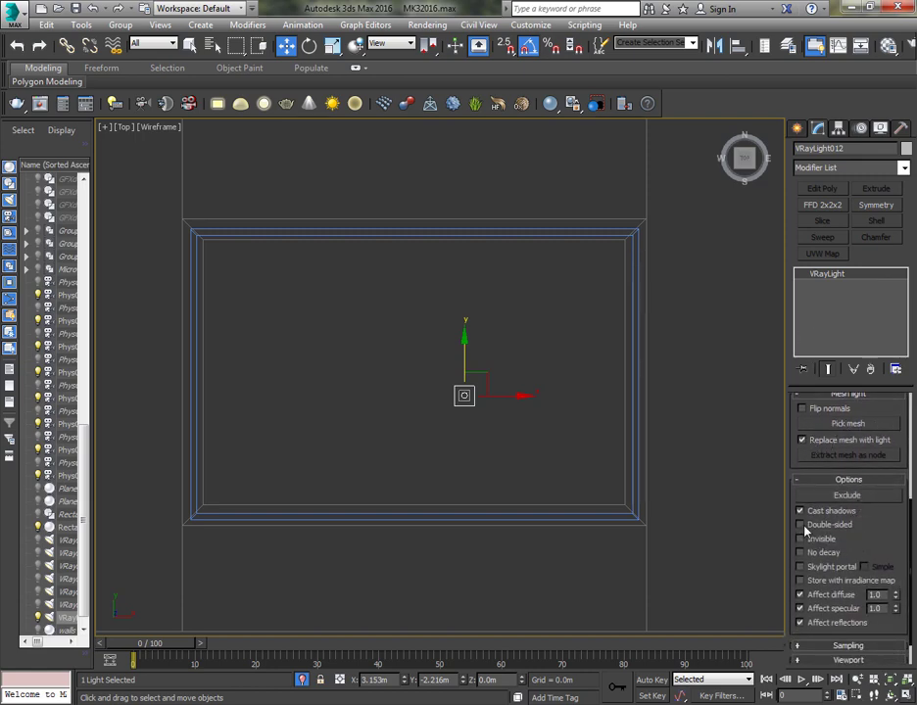
left_click(800, 525)
left_click(800, 539)
scroll(818, 411, "down", 1)
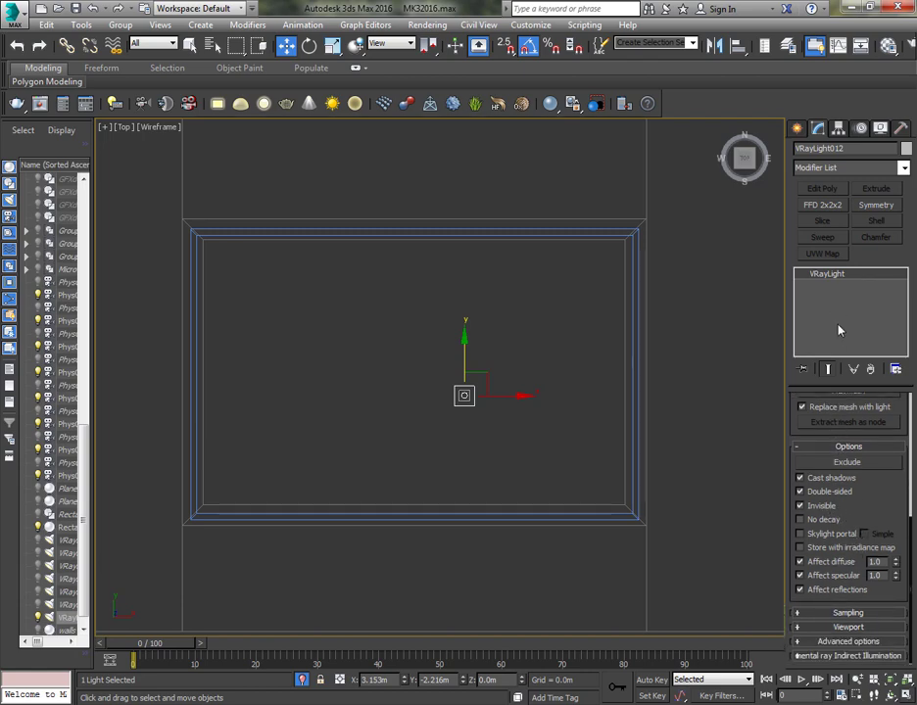
left_click(861, 450)
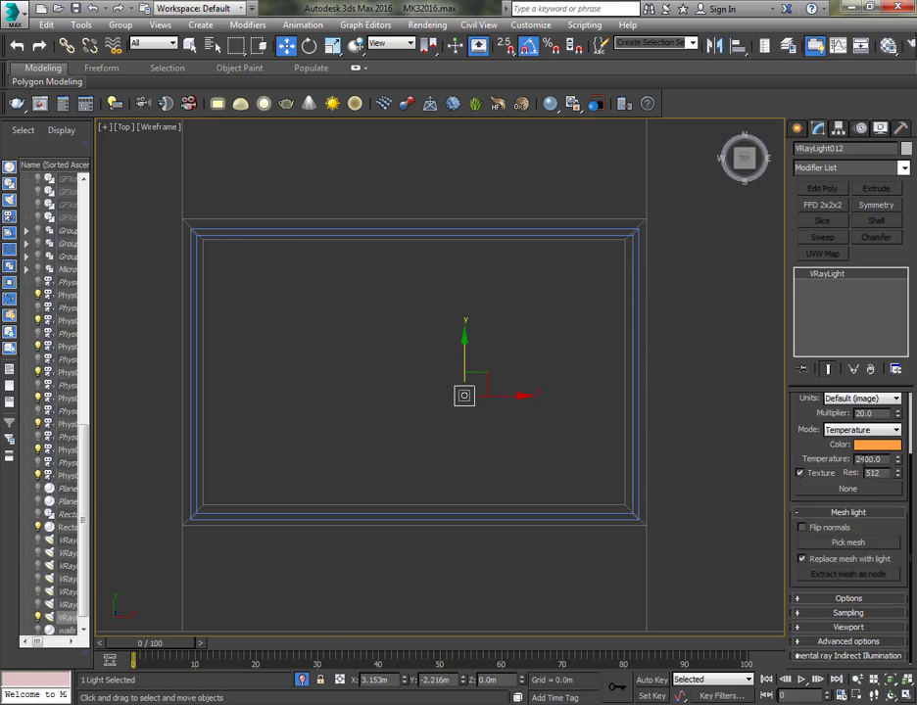
- Assign the swept ceiling frame as the light's mesh, and inspect it from below in the Perspective view
left_click(850, 543)
scroll(625, 513, "up", 5)
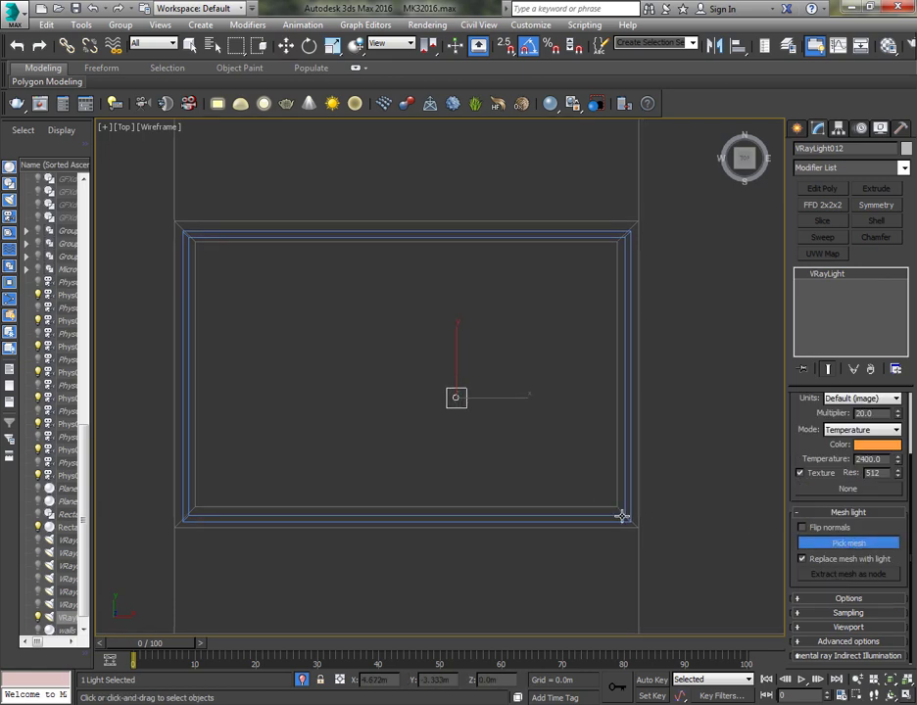
left_click(626, 512)
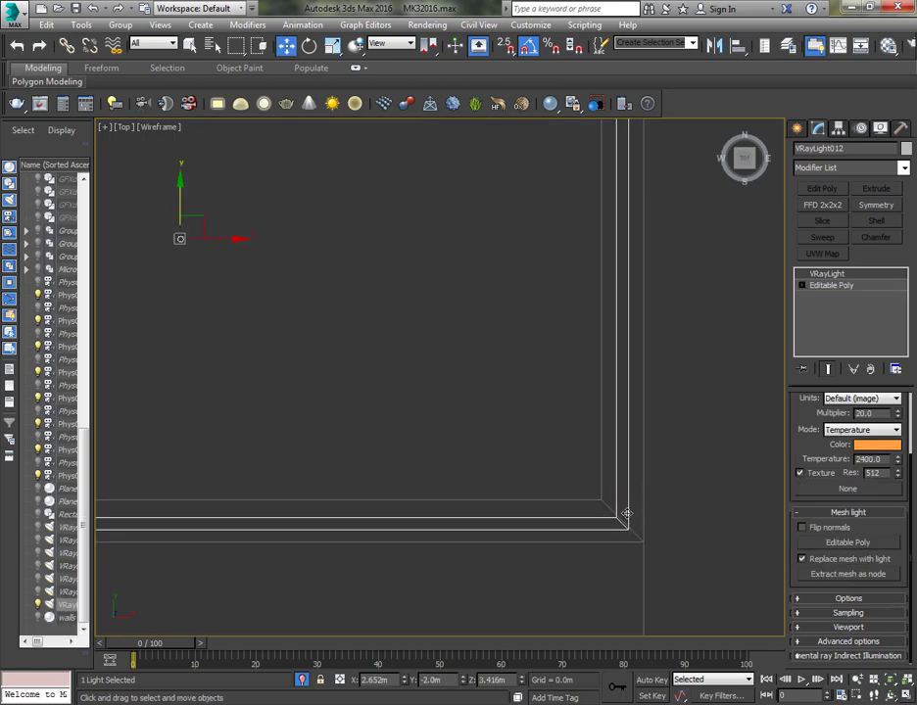
key("alt+w")
middle_click_drag(665, 599, 672, 529, "alt")
key("alt+w")
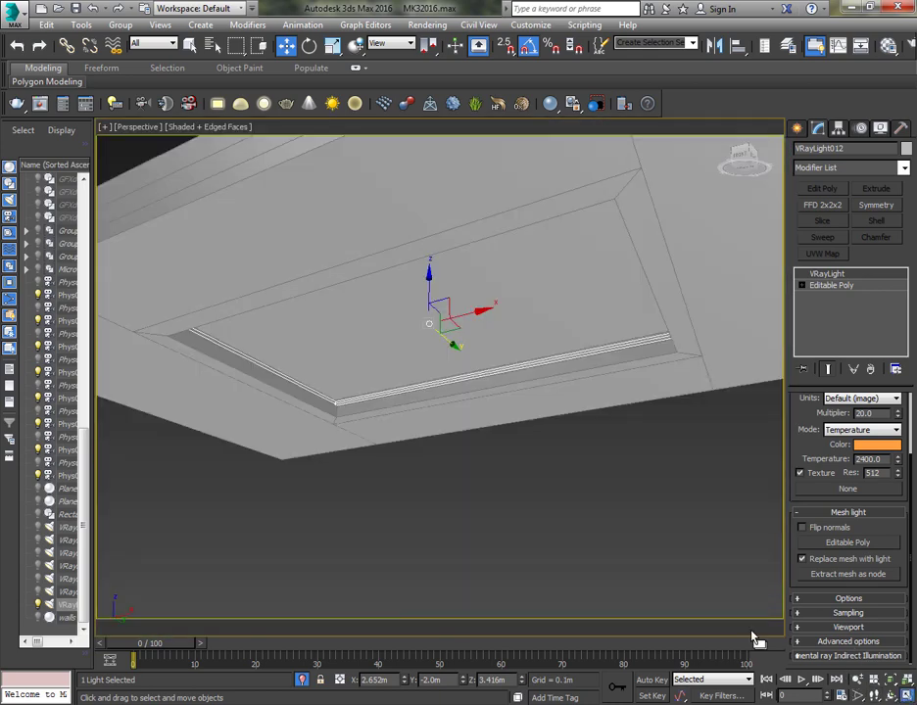
- Select the two recessed bottom panels beneath the kitchen wall cabinets and isolate them from the rest of the scene
middle_click_drag(755, 638, 489, 518, "alt")
left_click(510, 489)
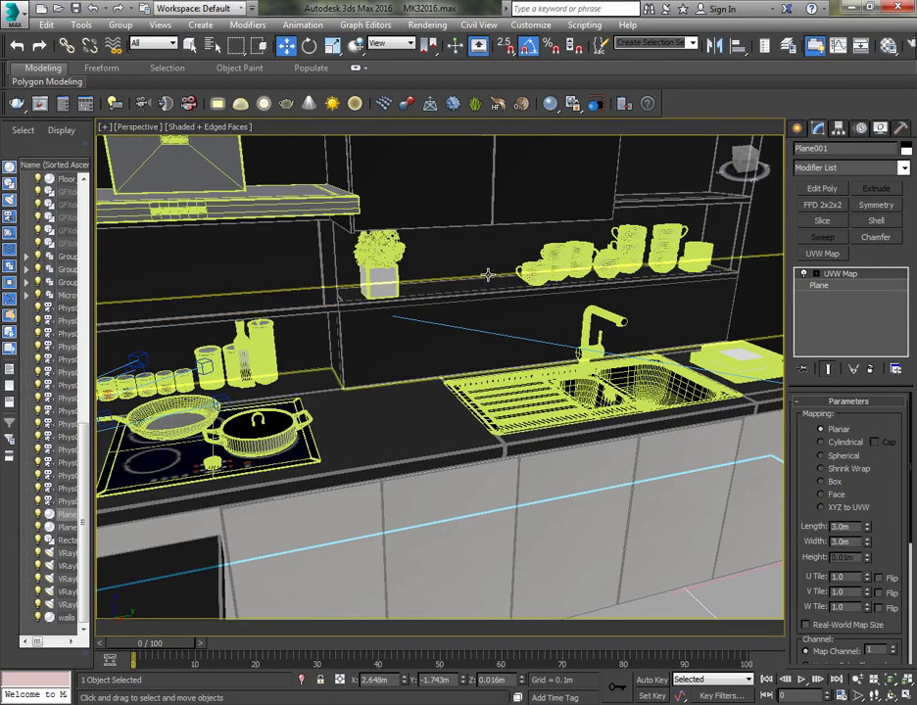
middle_click_drag(470, 235, 417, 383, "alt")
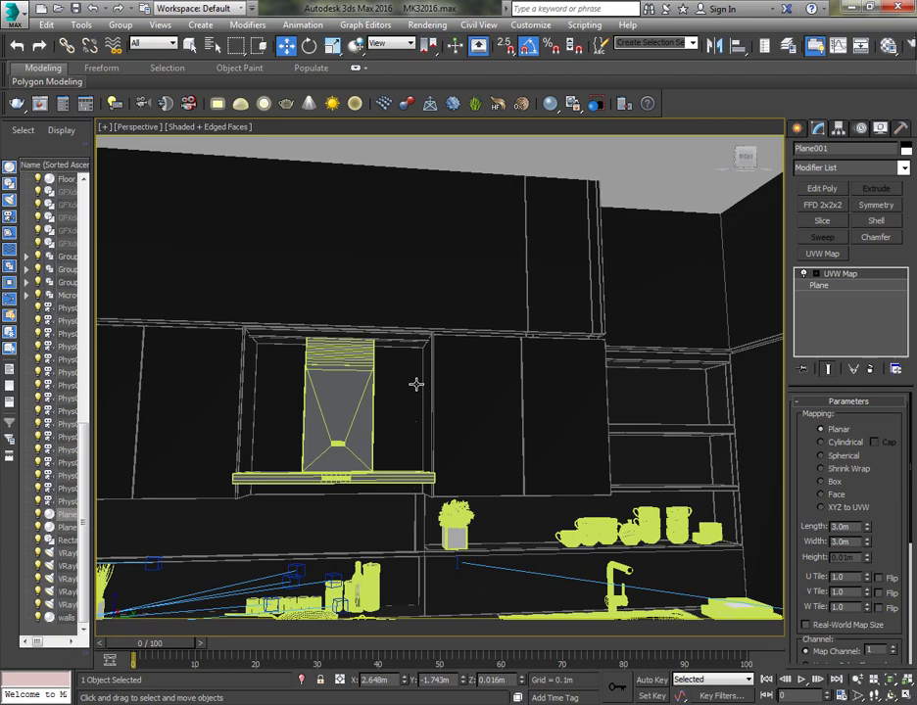
left_click(463, 444)
middle_click_drag(463, 443, 449, 502, "alt")
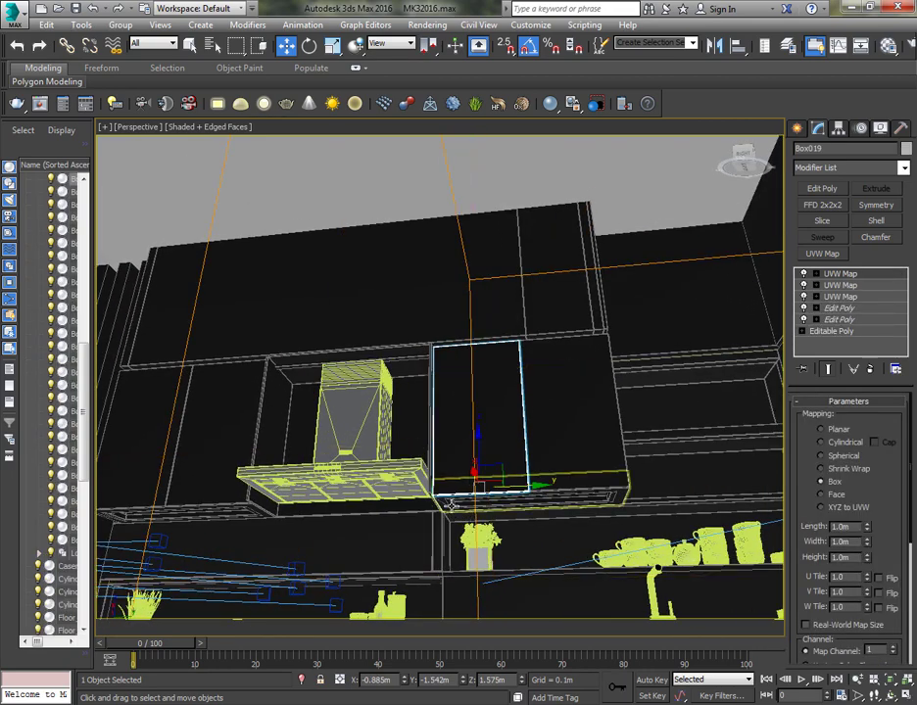
left_click(450, 503)
left_click(241, 512, "ctrl")
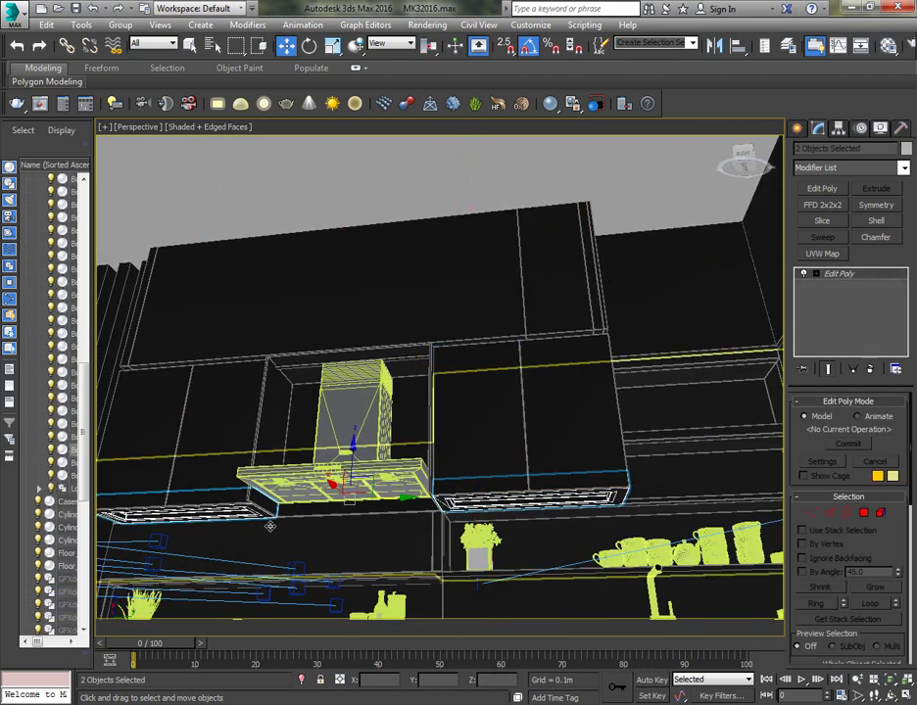
left_click(301, 680)
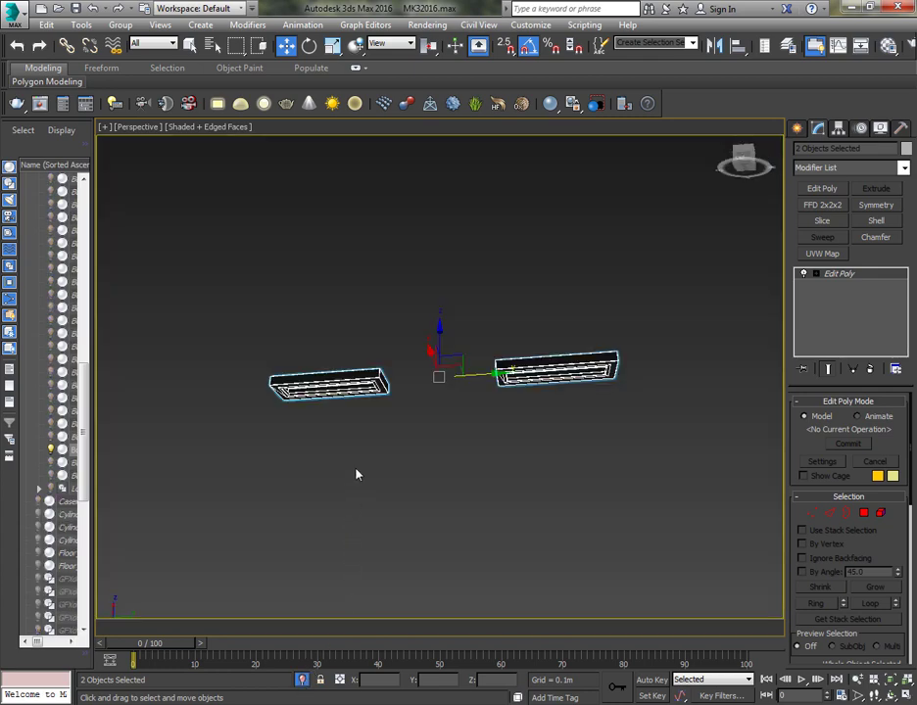
left_click(448, 462)
middle_click_drag(460, 530, 594, 517, "alt")
- Draw a Plane-type VRayLight, half-length about 0.093 m and half-width about 0.394 m, snapped inside the upper panel's recess in the Top view
left_click(904, 695)
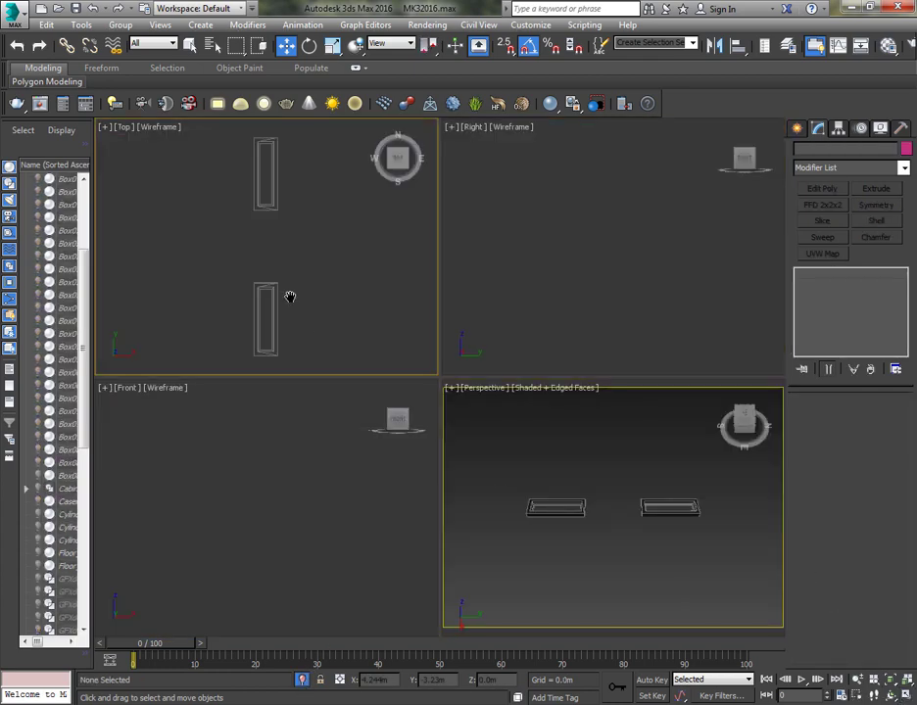
scroll(237, 162, "up", 5)
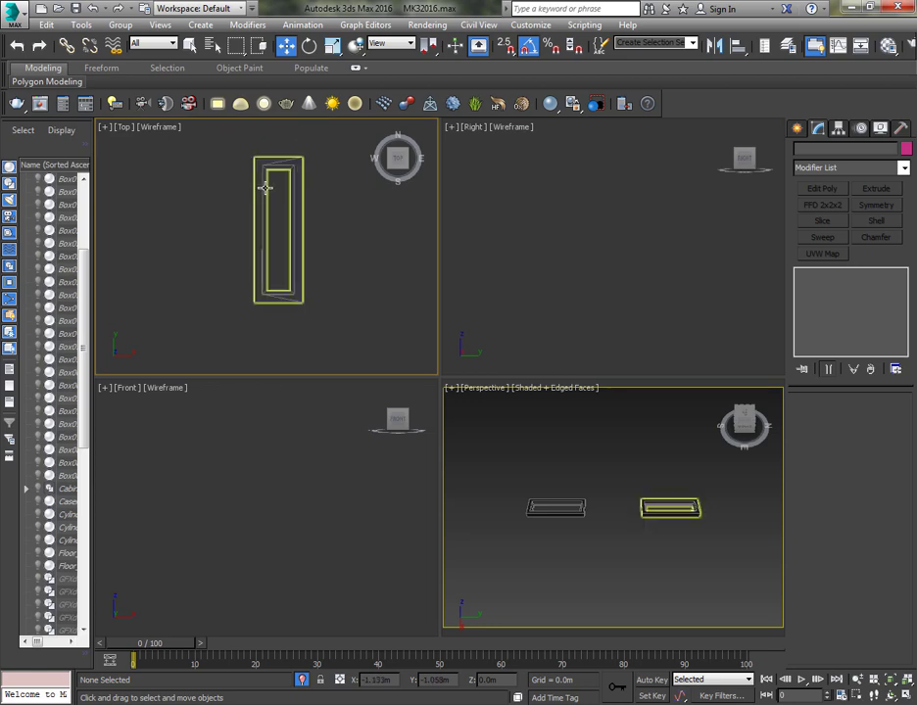
left_click(798, 131)
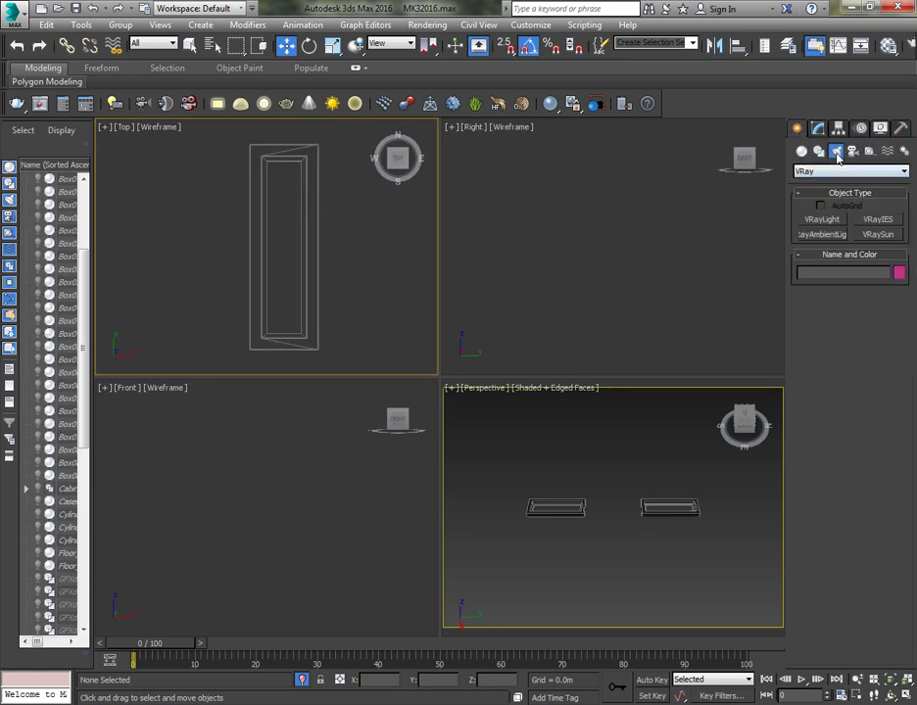
left_click(832, 223)
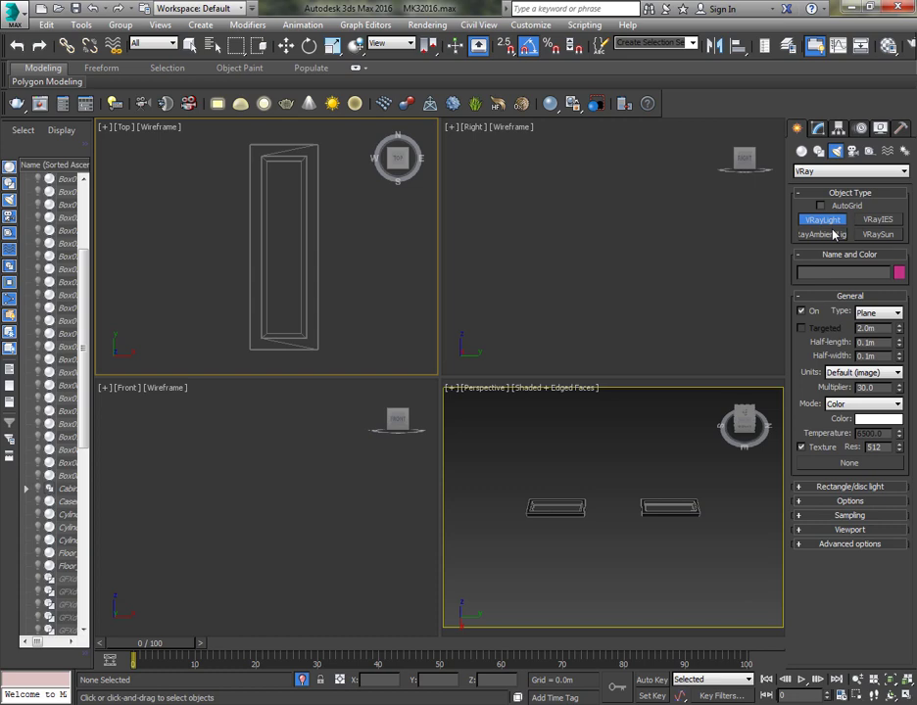
left_click(877, 314)
left_click(871, 325)
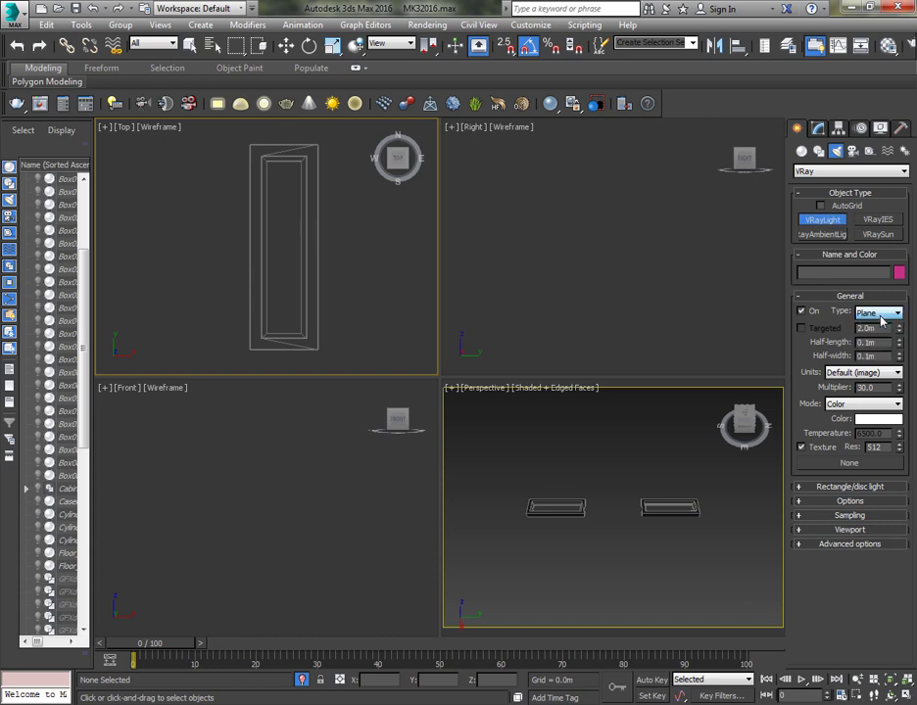
left_click(503, 45)
left_click_drag(263, 158, 309, 333)
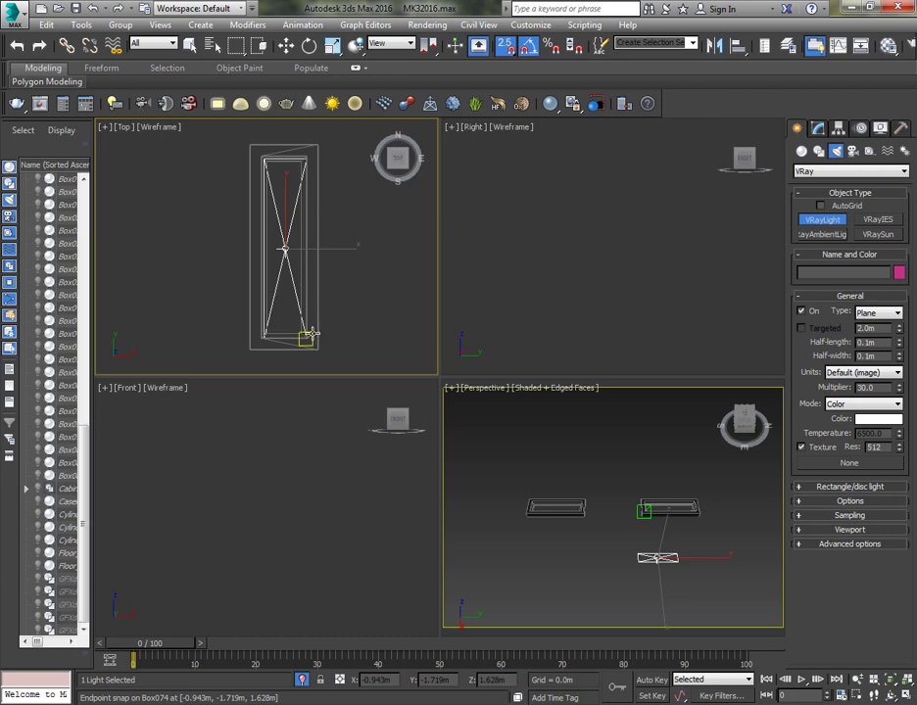
right_click(308, 333)
- Set the plane light's multiplier to 8 and color mode to Temperature at 2400, with Double-sided and Invisible enabled
left_click(819, 128)
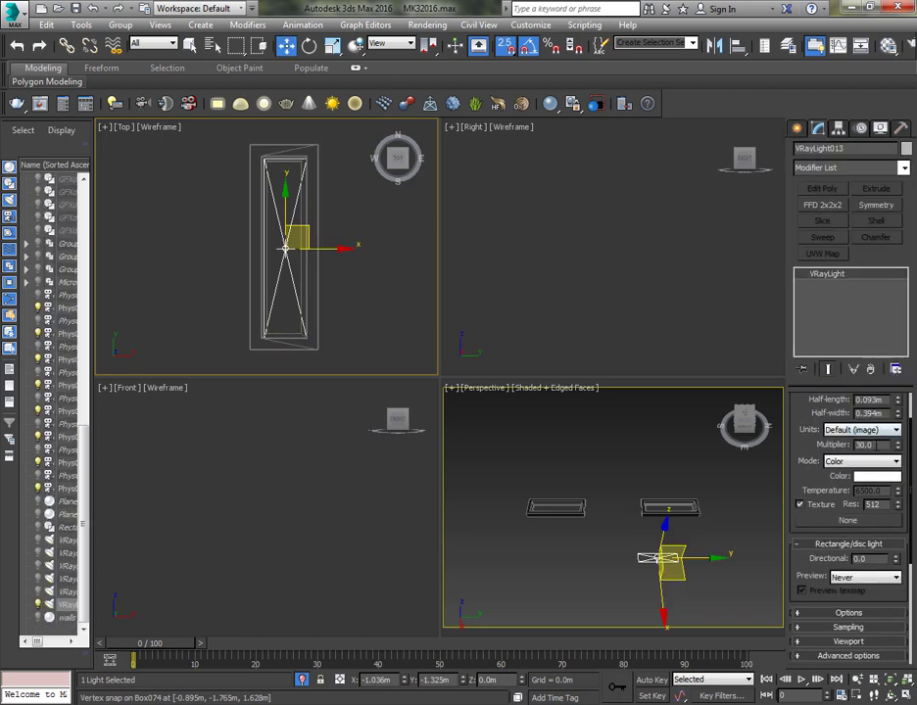
left_click_drag(875, 446, 815, 451)
type("8")
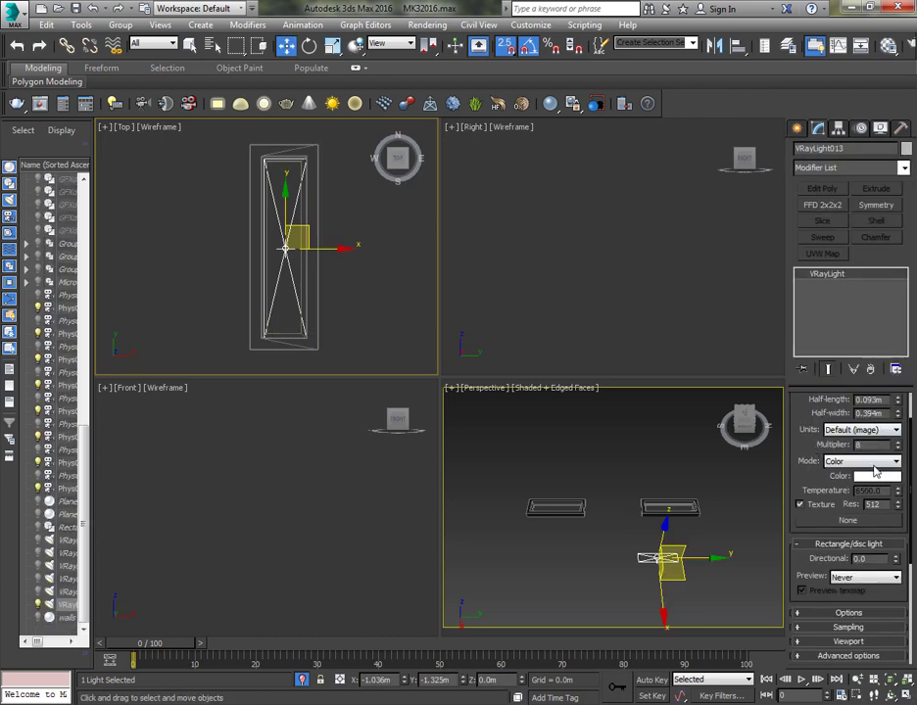
left_click(873, 463)
left_click(870, 486)
left_click_drag(884, 491, 810, 339)
type("2400")
key("Return")
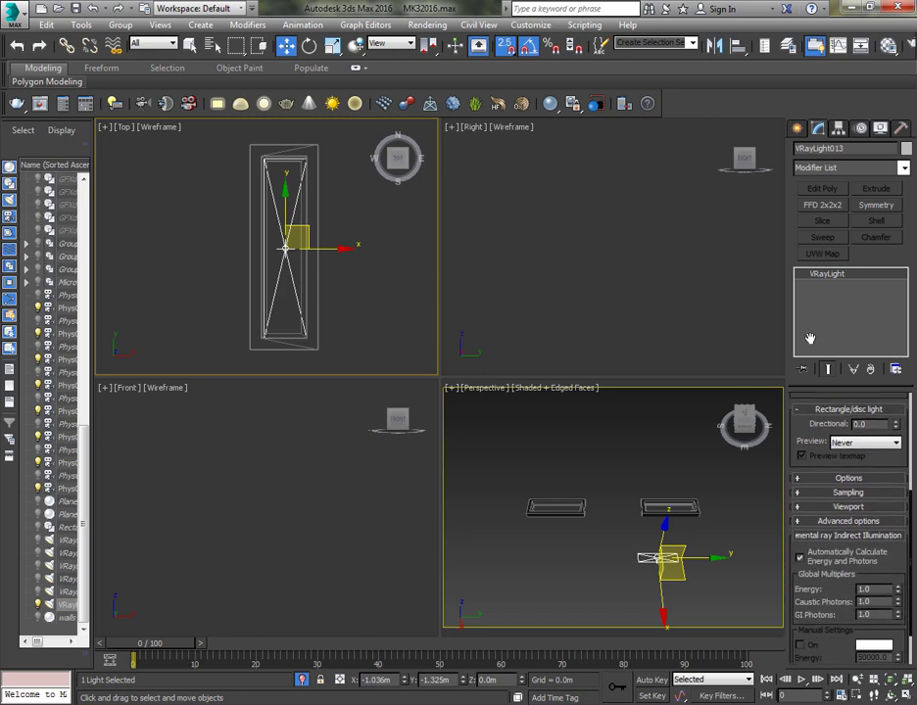
left_click(846, 477)
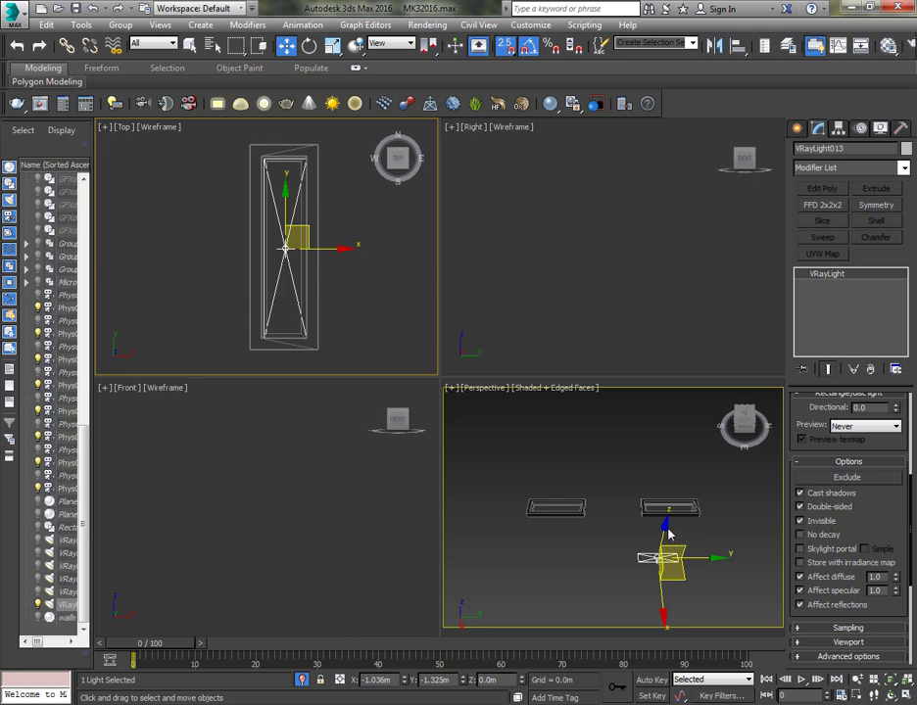
- Raise the plane light in the Right view to the top of the cabinet panel, at about Z 1.626 m
scroll(560, 314, "down", 5)
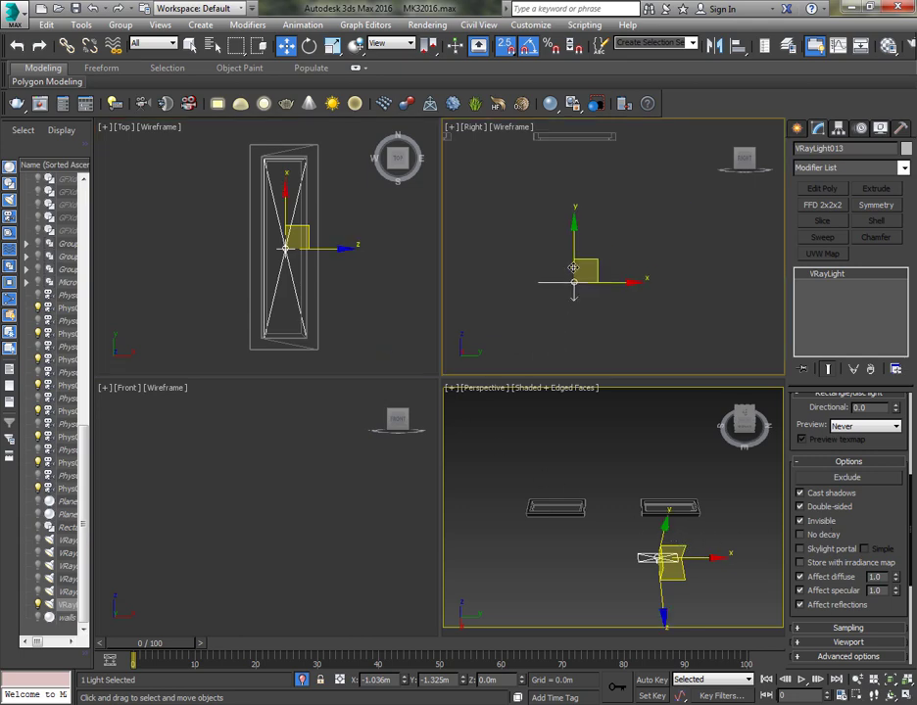
left_click_drag(583, 287, 572, 174)
scroll(578, 183, "up", 2)
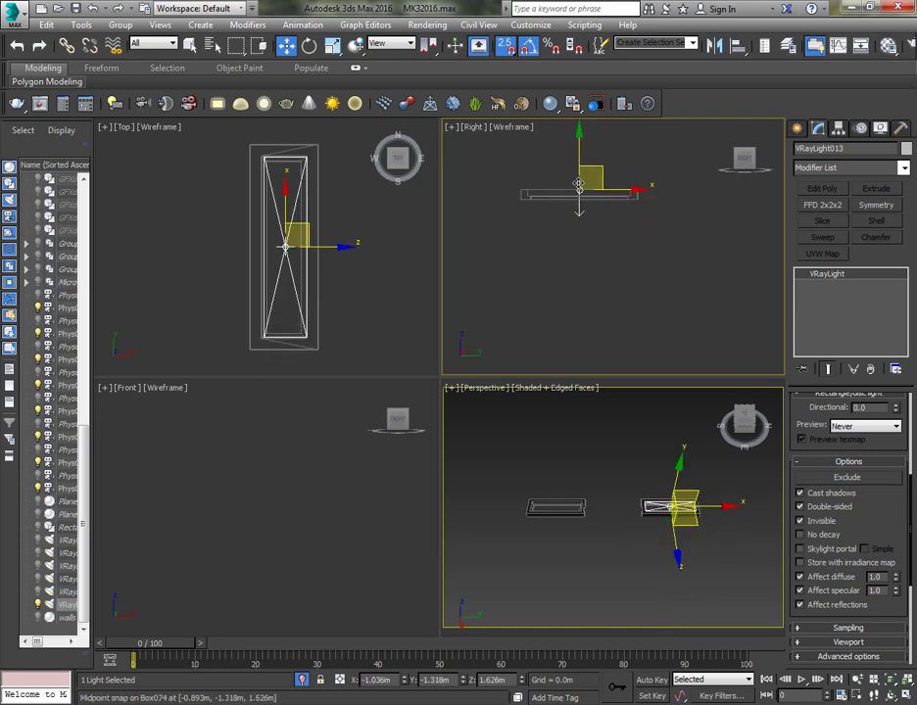
scroll(591, 285, "up", 6)
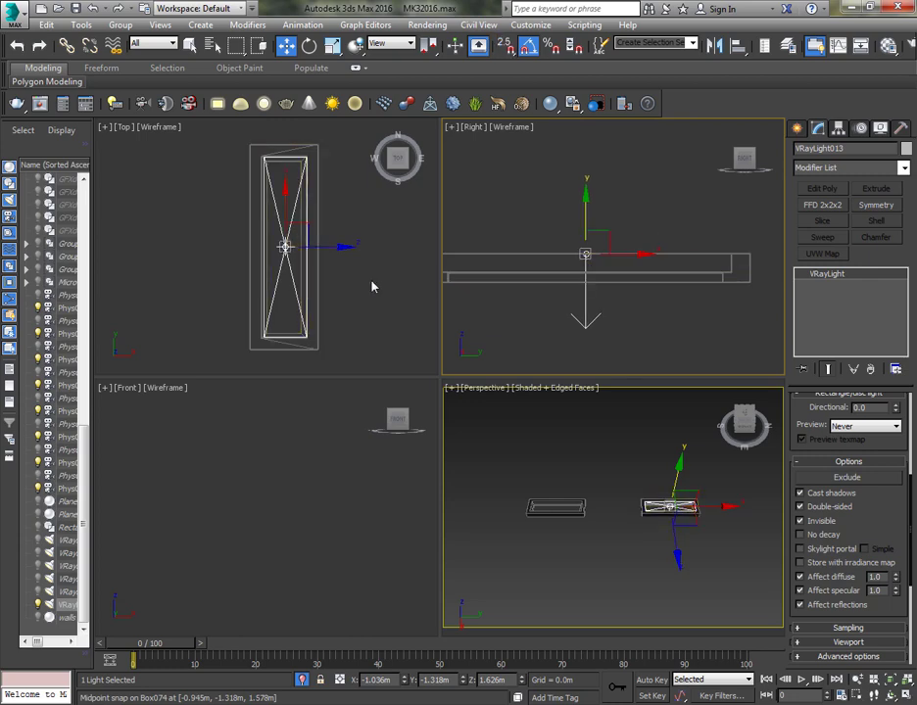
middle_click_drag(547, 272, 557, 262)
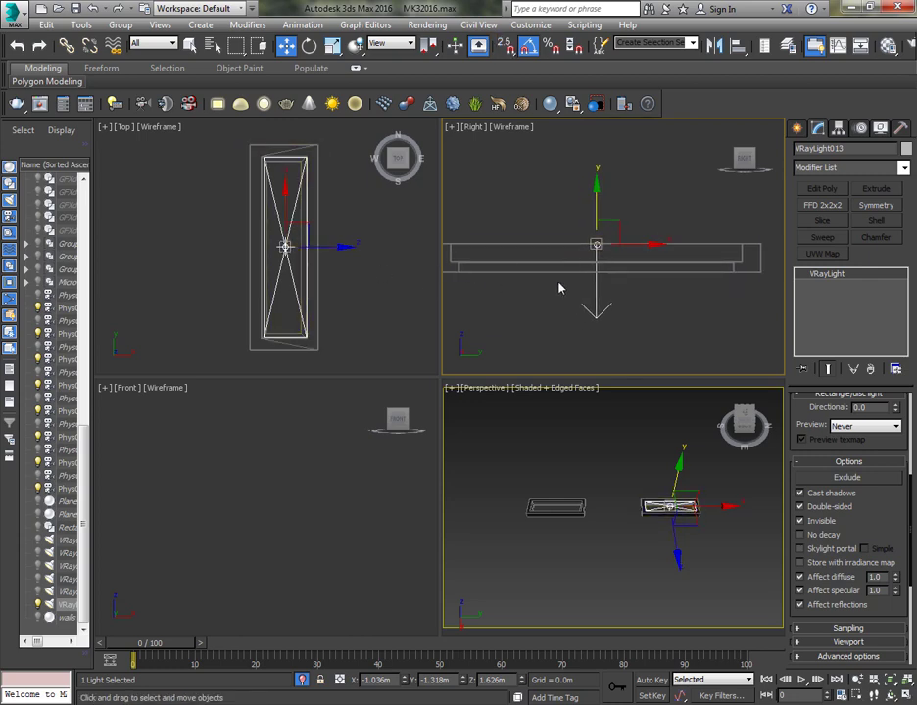
- Clone the plane light as one instance, snapped into the recess of the second cabinet panel in the Top view
middle_click_drag(333, 301, 327, 291)
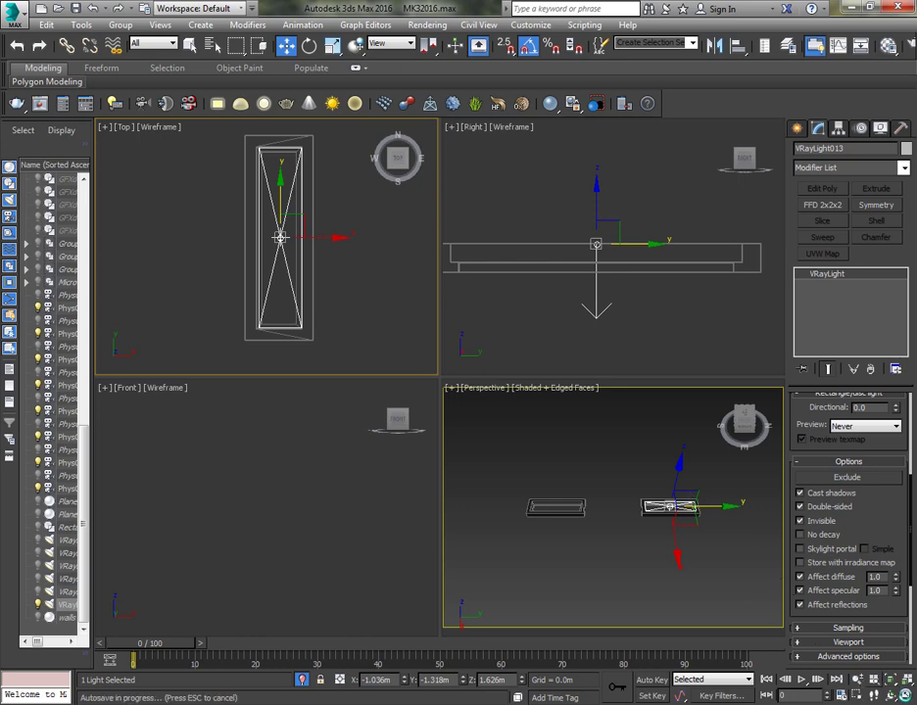
key("alt+w")
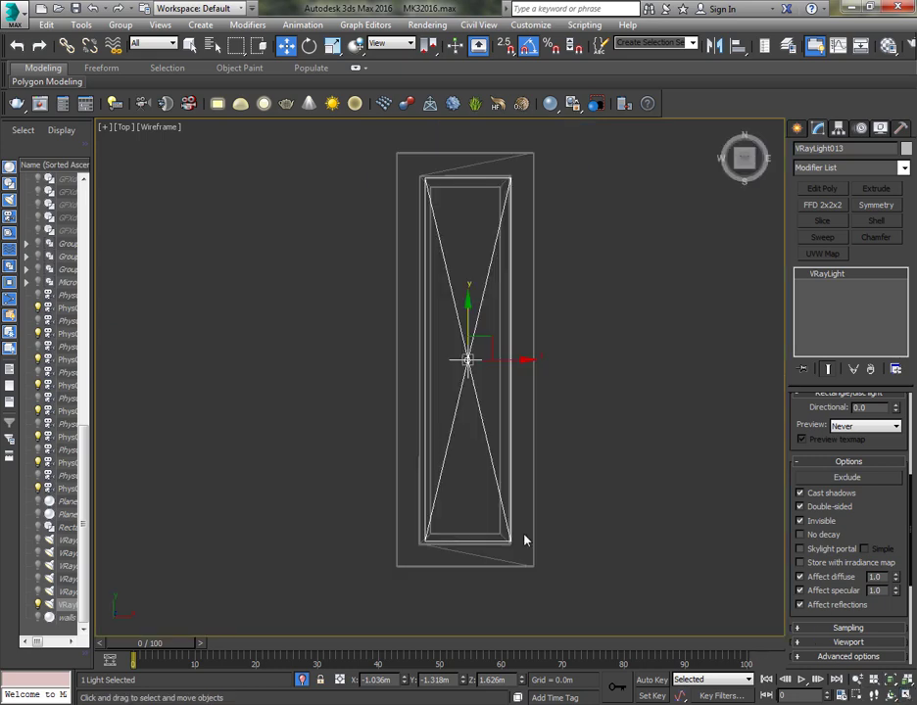
scroll(424, 347, "down", 3)
scroll(425, 347, "down", 2)
middle_click_drag(435, 316, 425, 260)
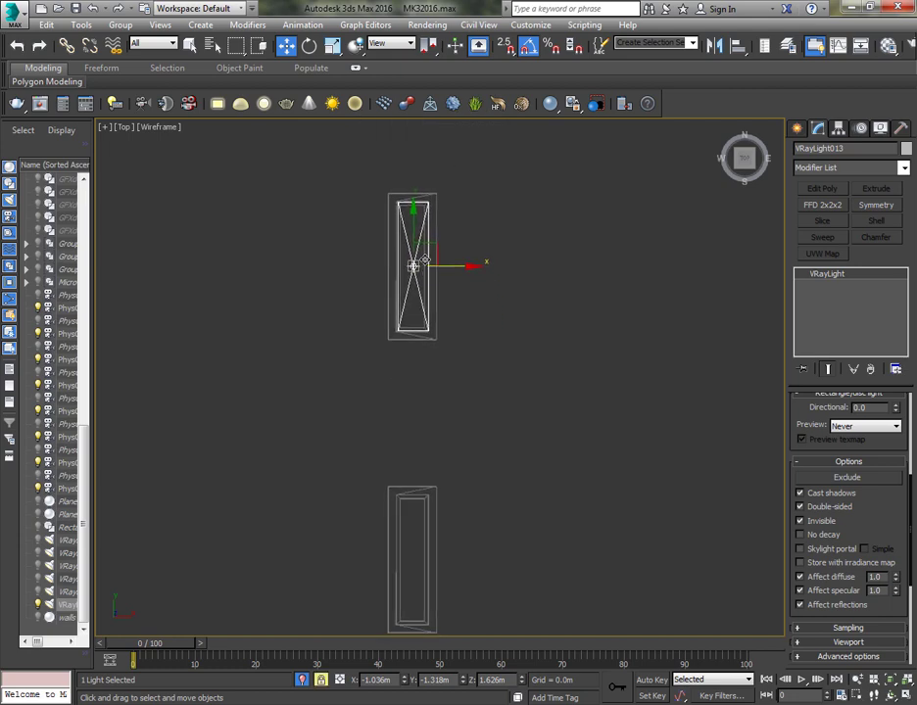
left_click(505, 46)
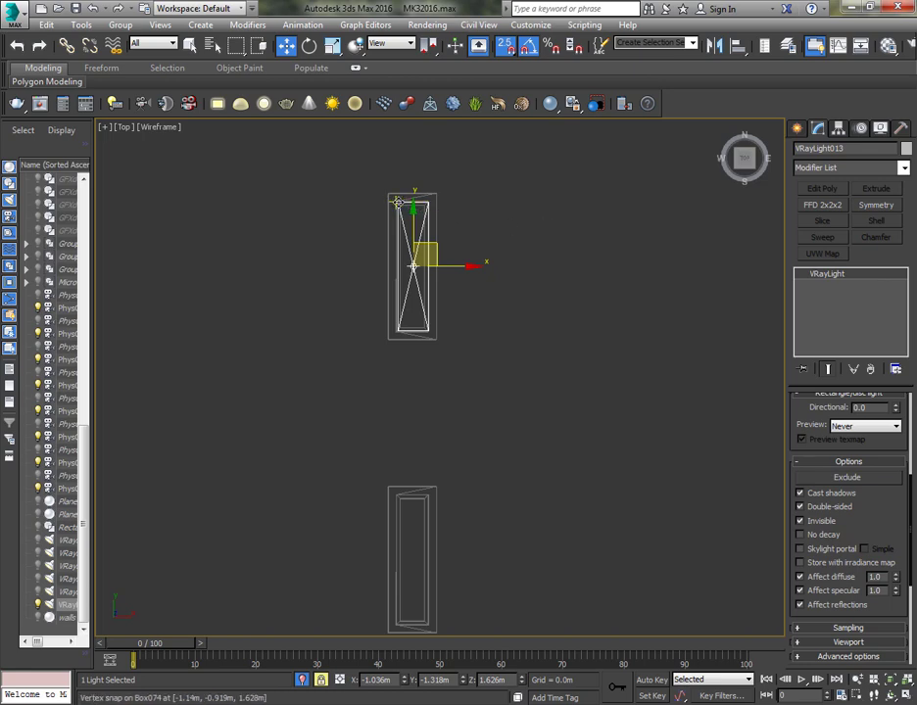
mouse_move(396, 202)
left_mouse_down("shift")
mouse_move(431, 238)
mouse_move(412, 496)
mouse_move(397, 498)
left_mouse_up("shift")
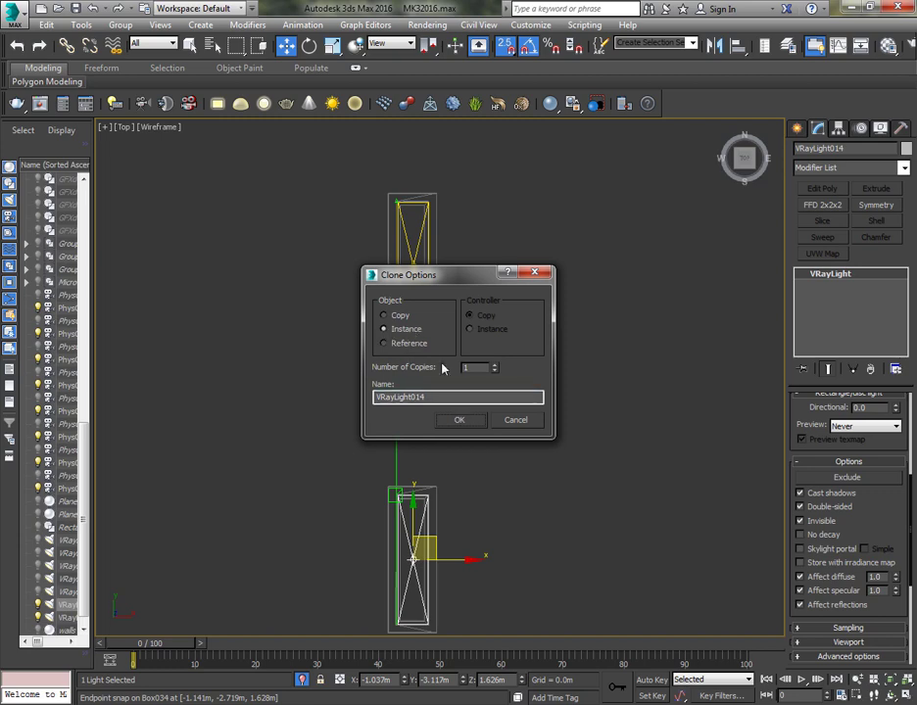
left_click(458, 419)
- Shift the instanced light slightly along negative X to about -1.043 m to center it in its panel recess
middle_click_drag(468, 517, 460, 391)
scroll(410, 309, "up", 3)
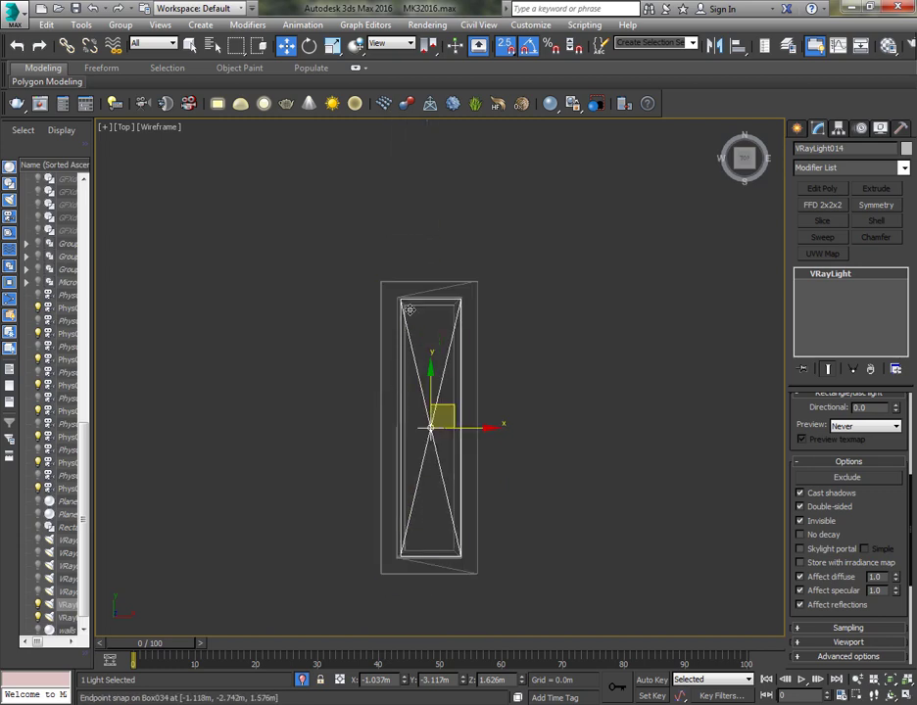
scroll(409, 309, "up", 5)
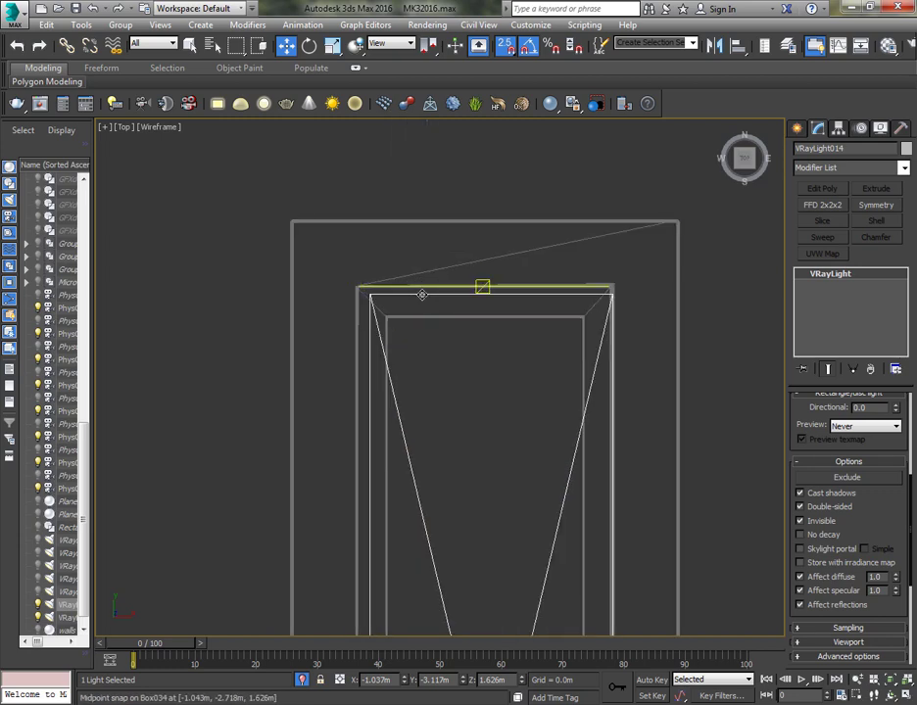
scroll(440, 378, "down", 5)
scroll(441, 454, "up", 5)
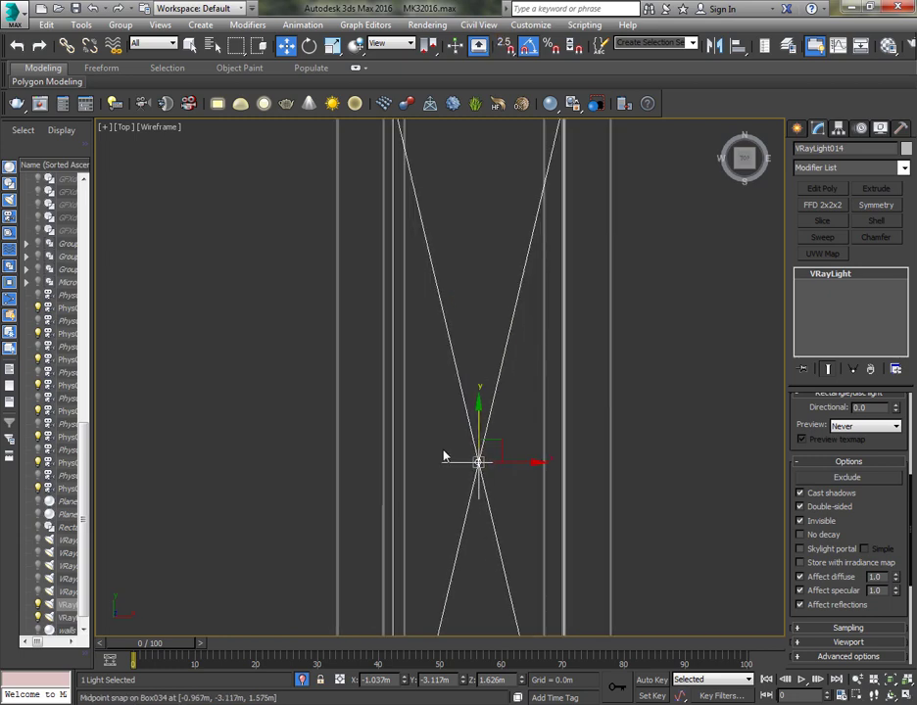
left_click_drag(535, 465, 529, 470)
scroll(530, 468, "down", 5)
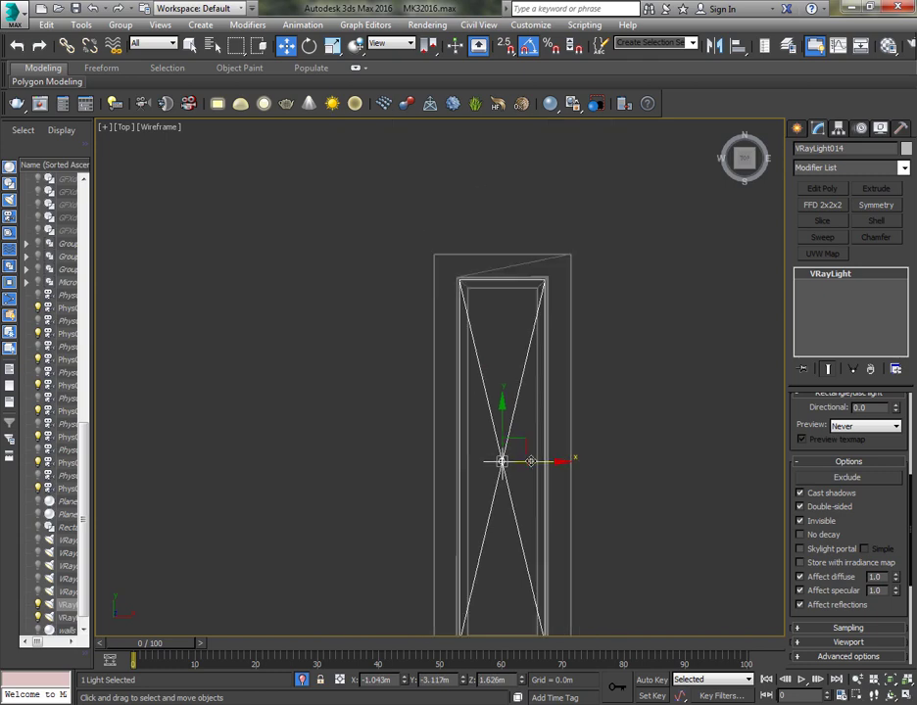
- Select the original plane light and move it about -0.007 m along X to center it in its recess
middle_click_drag(519, 402, 511, 607)
middle_click_drag(450, 287, 448, 538)
scroll(442, 518, "down", 4)
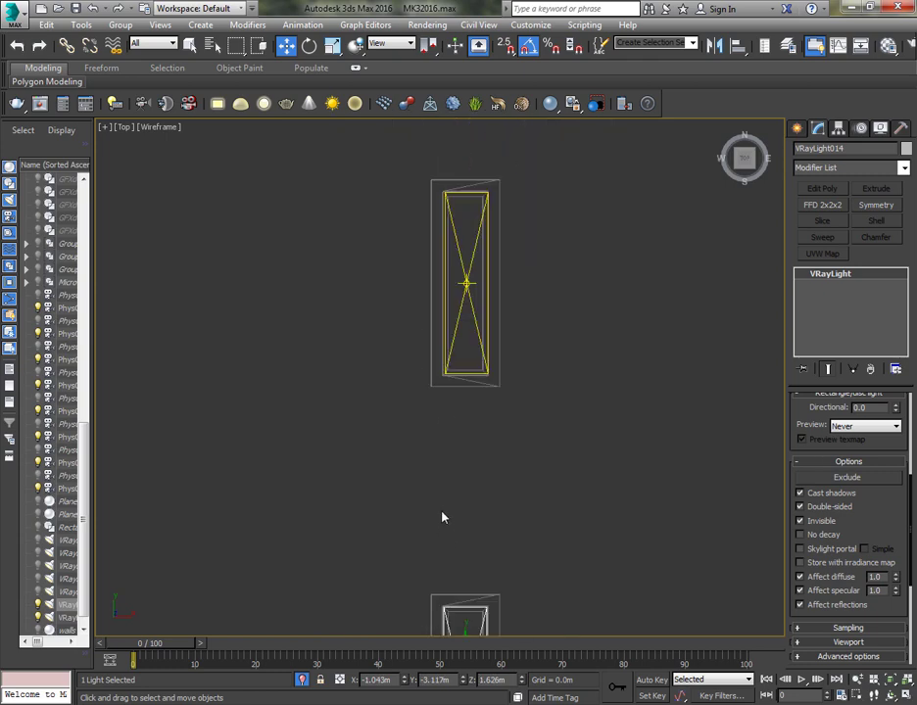
middle_click_drag(457, 309, 451, 367)
scroll(451, 350, "up", 5)
left_click(474, 316)
scroll(533, 320, "up", 4)
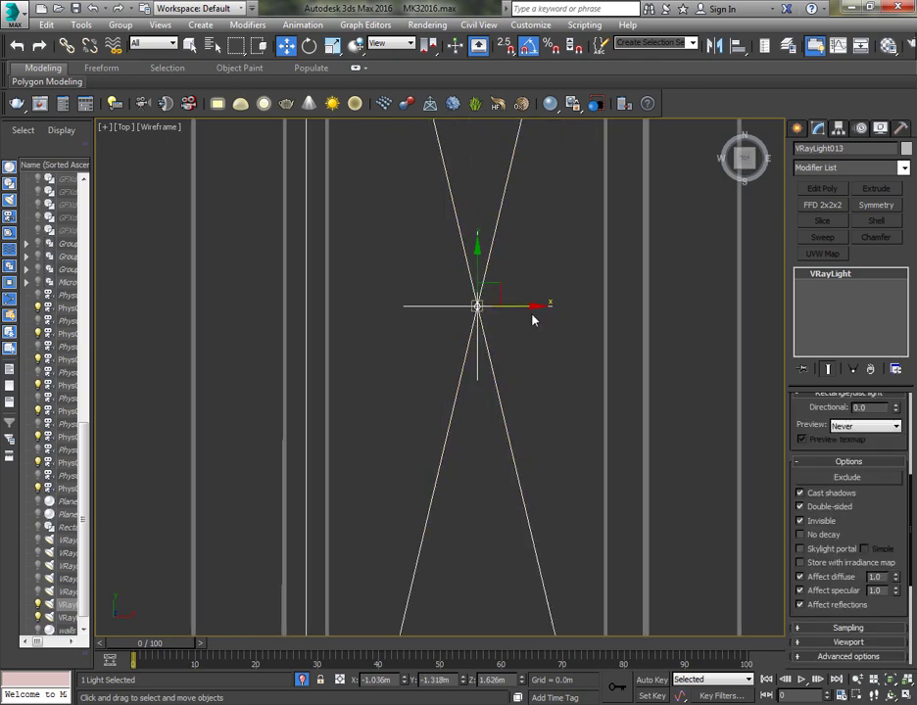
scroll(530, 336, "down", 2)
middle_click_drag(532, 327, 515, 336)
scroll(516, 337, "up", 1)
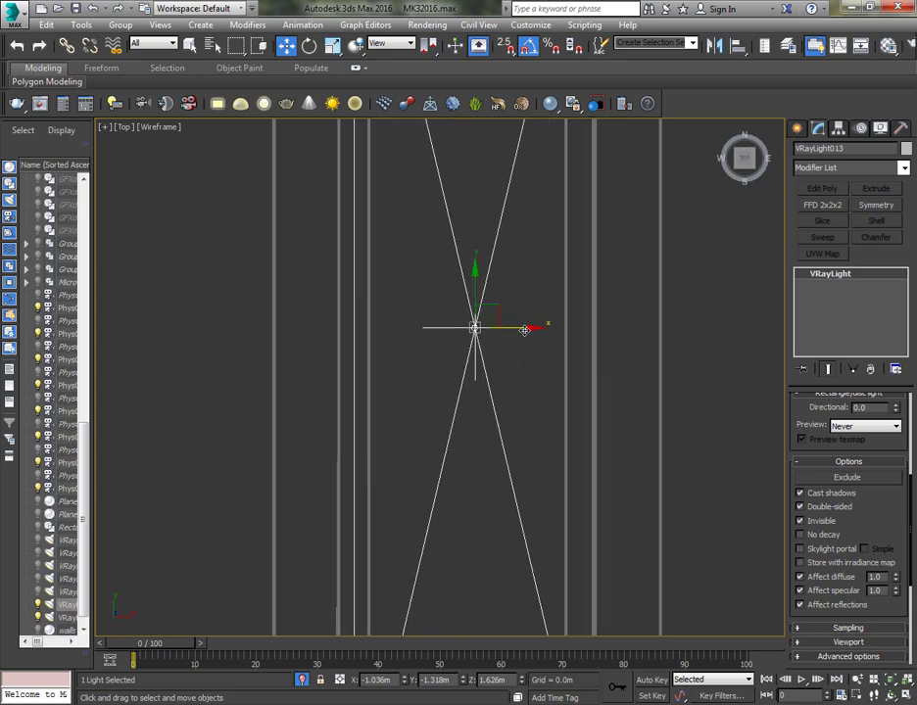
left_click_drag(524, 329, 517, 336)
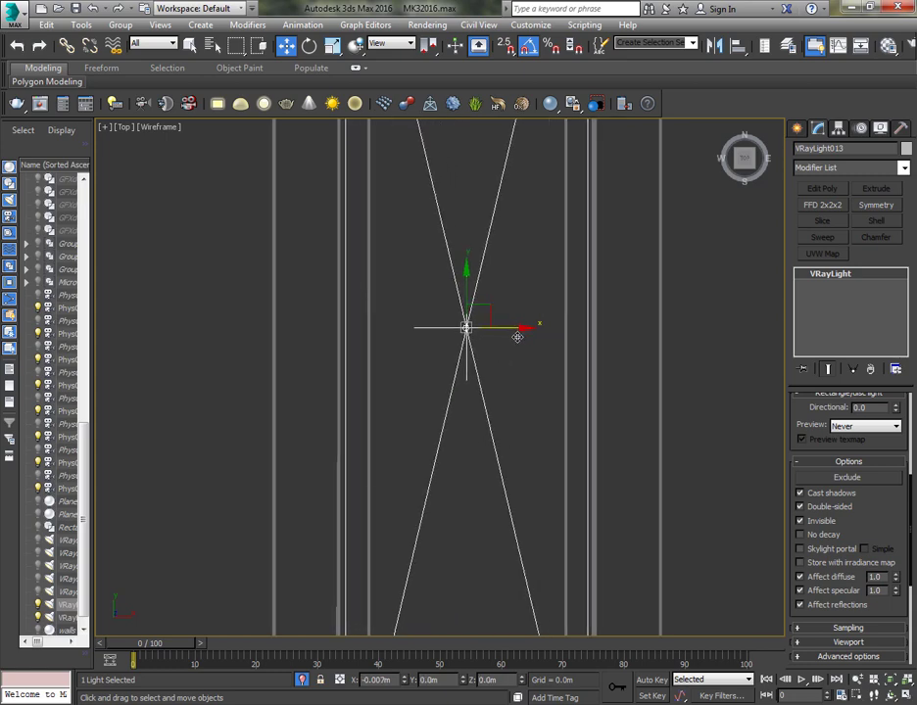
- Return to the four-viewport layout and exit isolation to show the whole scene again
scroll(456, 350, "down", 7)
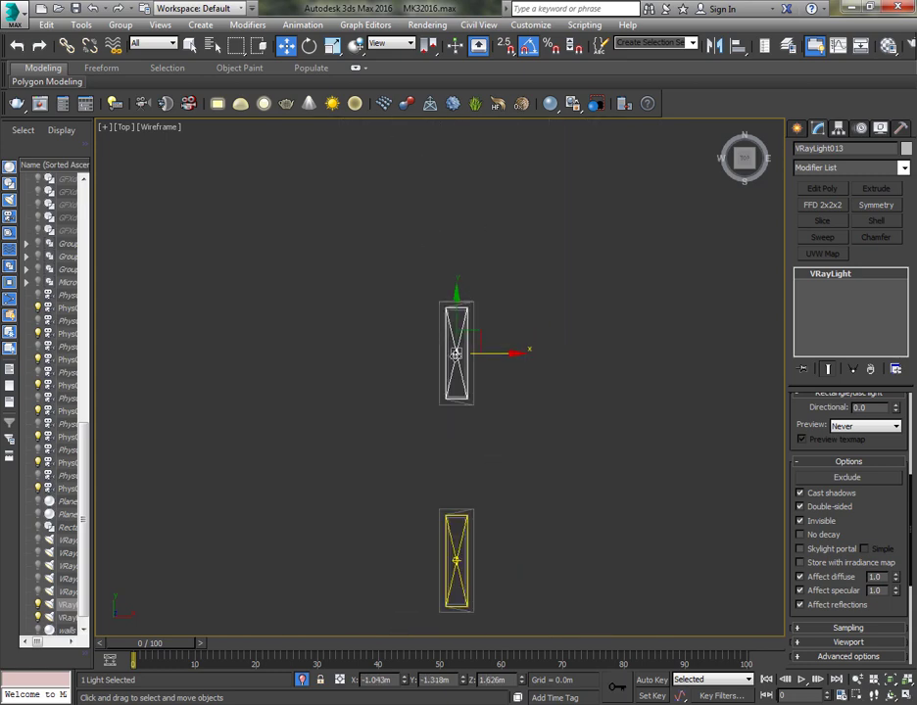
key("alt+w")
scroll(588, 264, "down", 5)
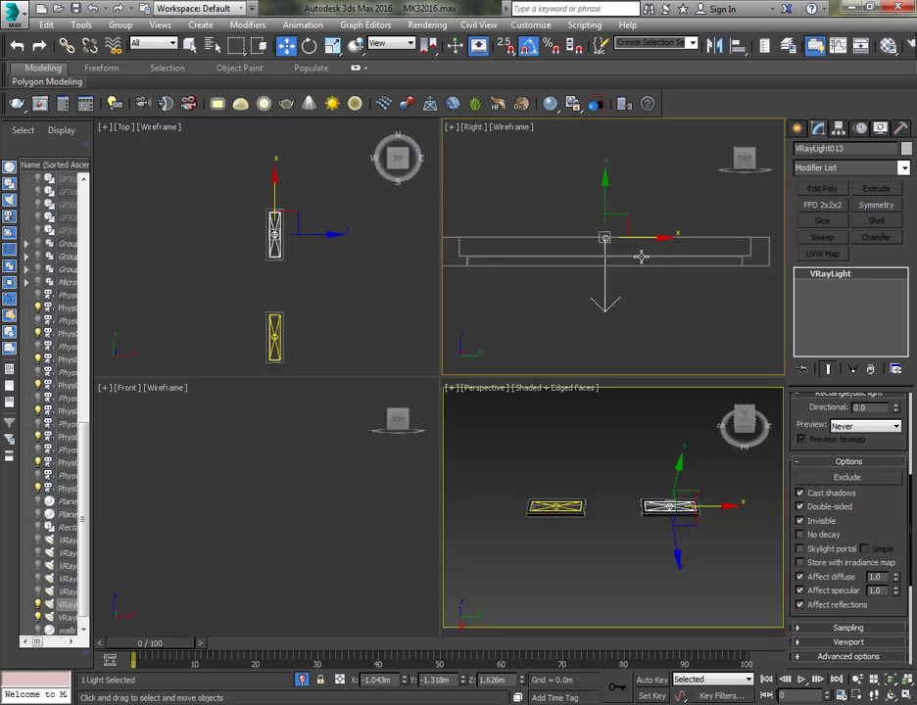
left_click(303, 677)
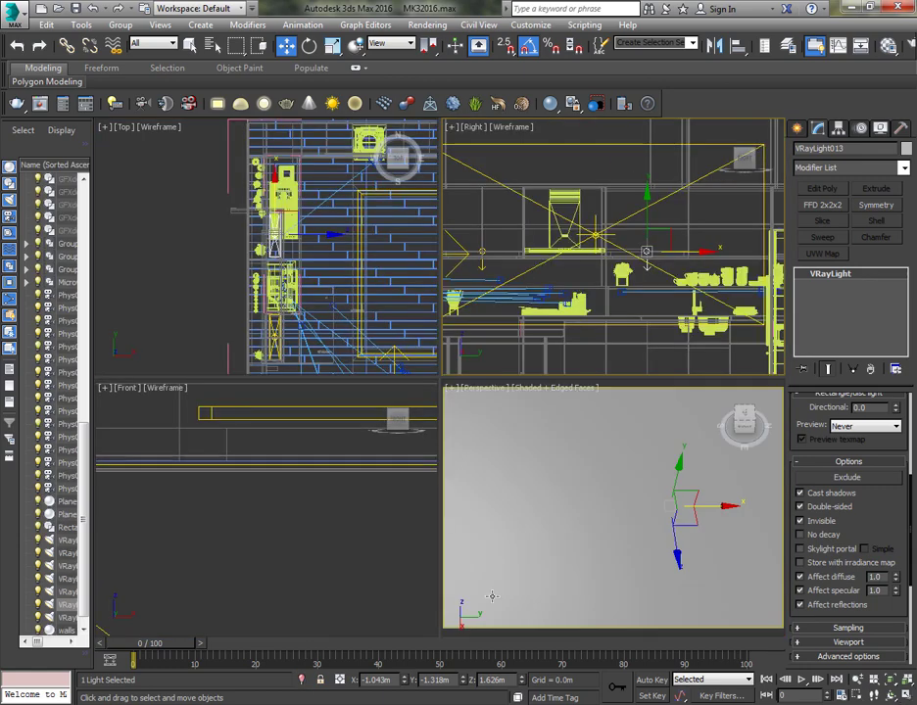
- Maximize the Perspective viewport and frame the kitchen cabinets around the selected plane light
left_click(906, 695)
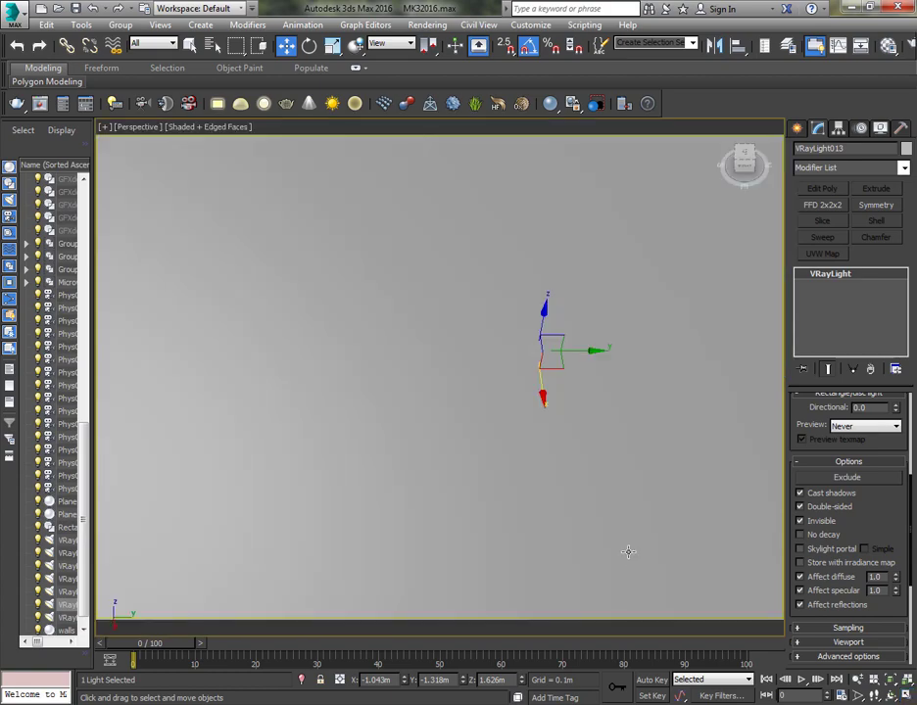
key("z")
middle_click_drag(563, 475, 467, 355, "alt")
scroll(466, 355, "down", 5)
mouse_move(500, 426)
middle_mouse_down("alt")
mouse_move(483, 425)
mouse_move(514, 430)
middle_mouse_up("alt")
- In the V-Ray Light Lister, rename VRayLight008 to Domelight and VRayLight009 to Skyportal 1
left_click(114, 104)
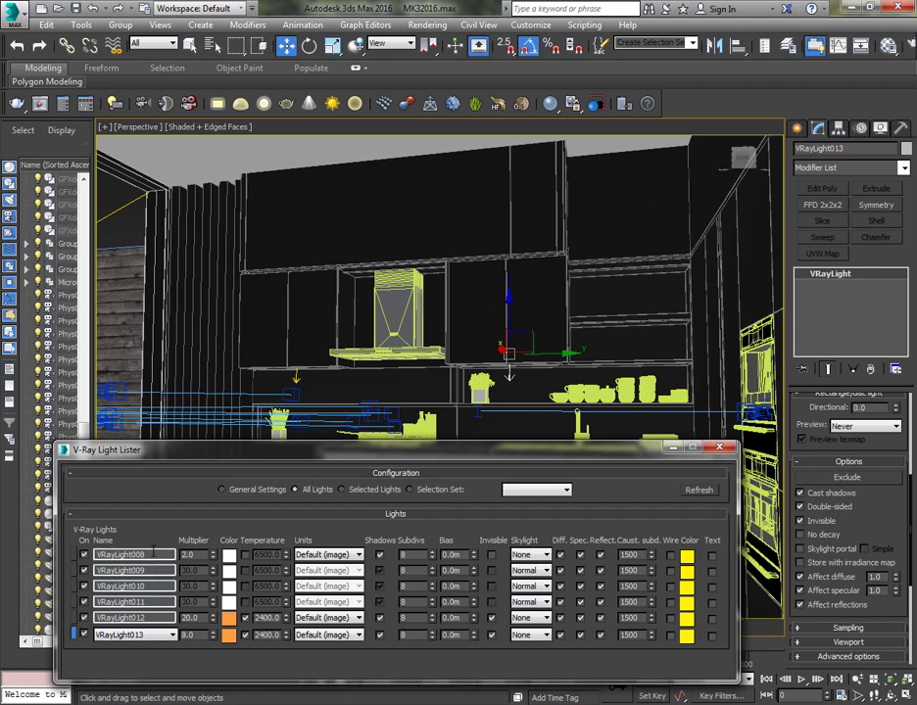
left_click_drag(154, 552, 63, 553)
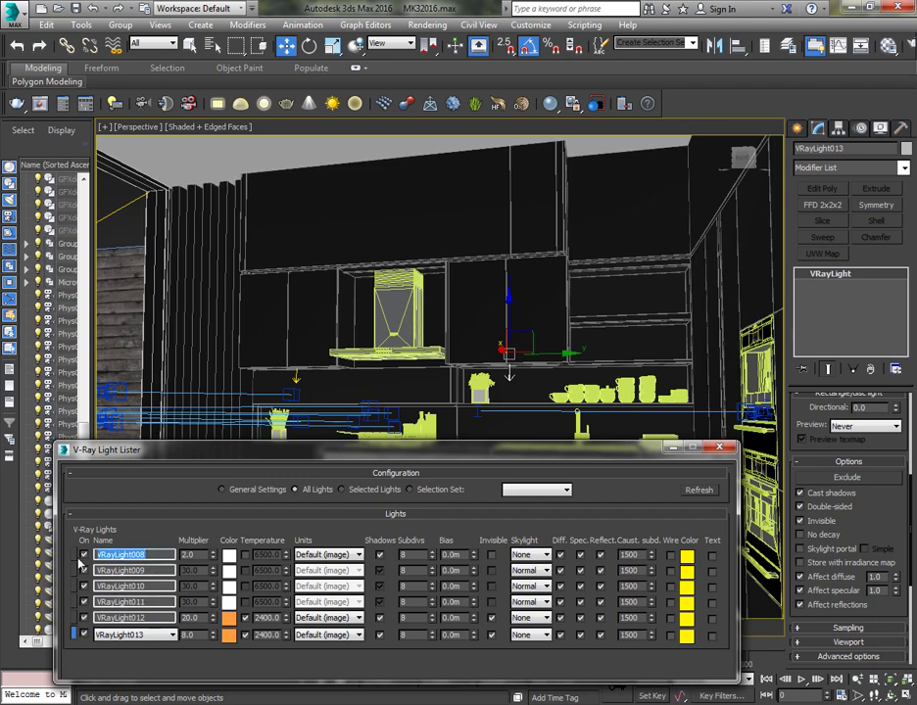
type("Domelight")
double_click(155, 572)
type("Skyportal 1")
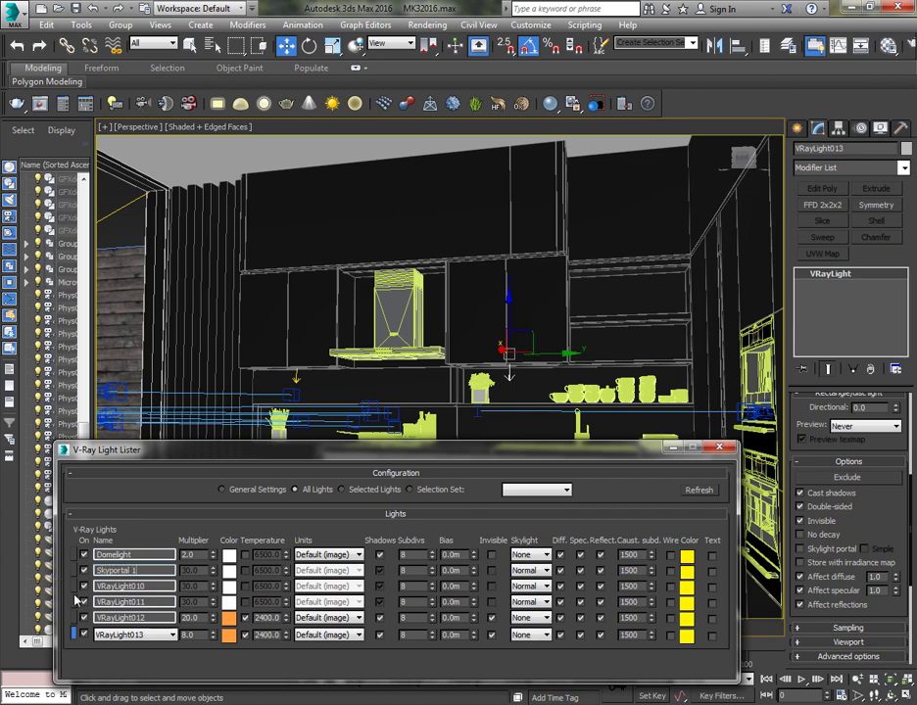
- Rename VRayLight010 to Skyportal 2 and VRayLight011 to Skyportal 3, reusing the first portal's name
left_click_drag(131, 569, 97, 570)
key("ctrl+c")
double_click(117, 586)
key("ctrl+v")
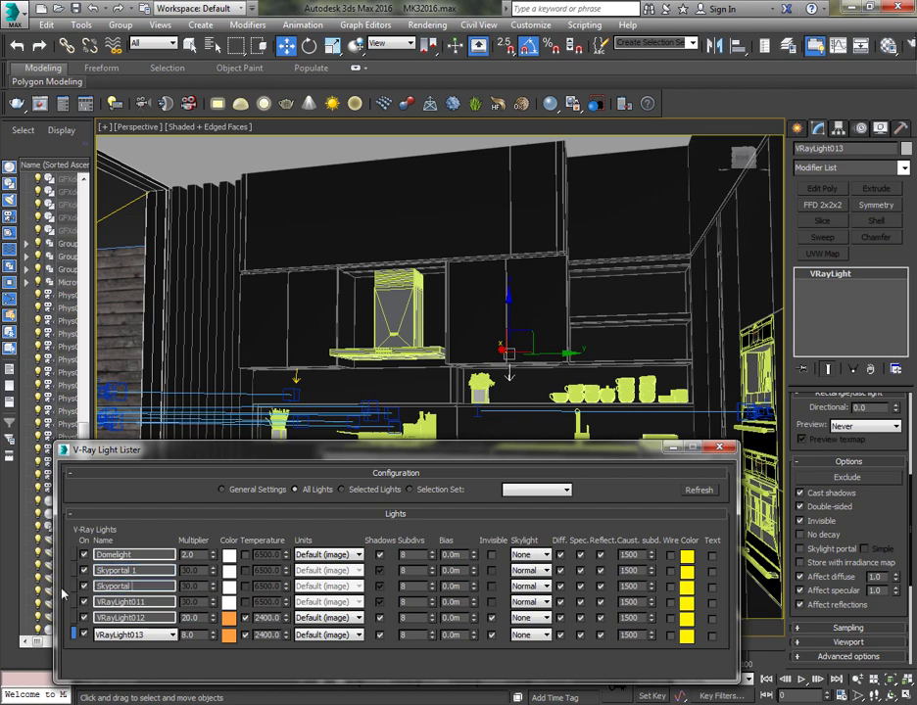
left_click_drag(144, 602, 97, 601)
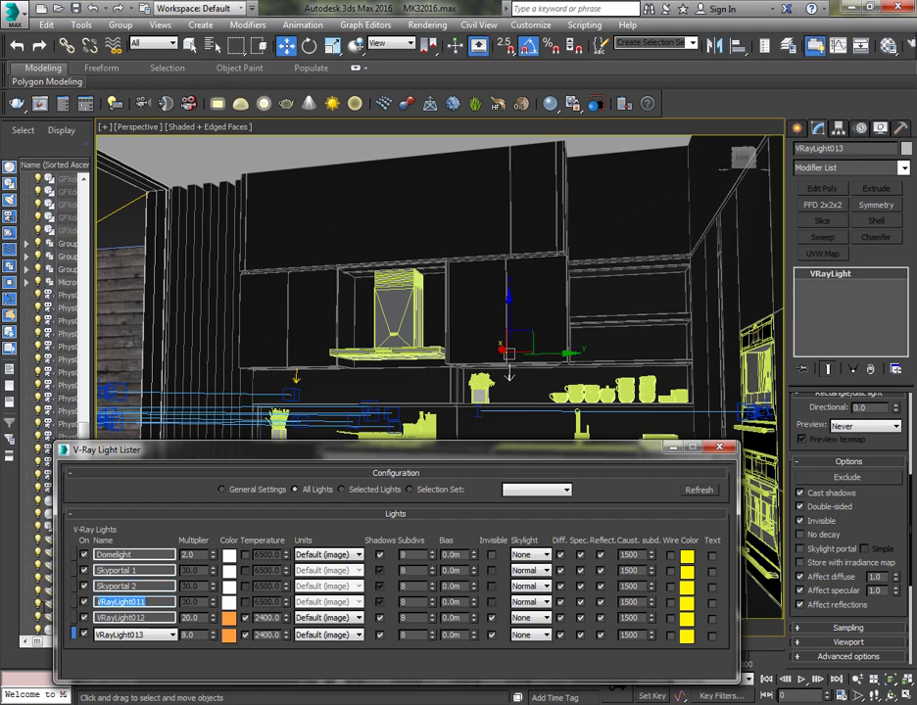
key("ctrl+v")
type("3")
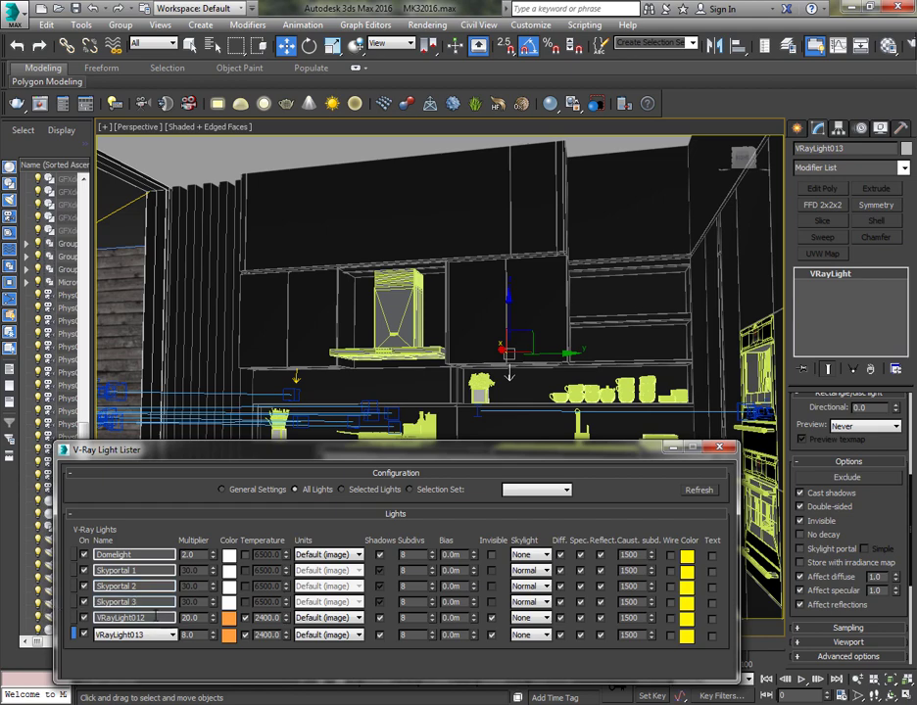
- Rename VRayLight012 to Hidden Light and close the light lister
double_click(156, 616)
type("Hidden Light")
left_click_drag(219, 460, 206, 456)
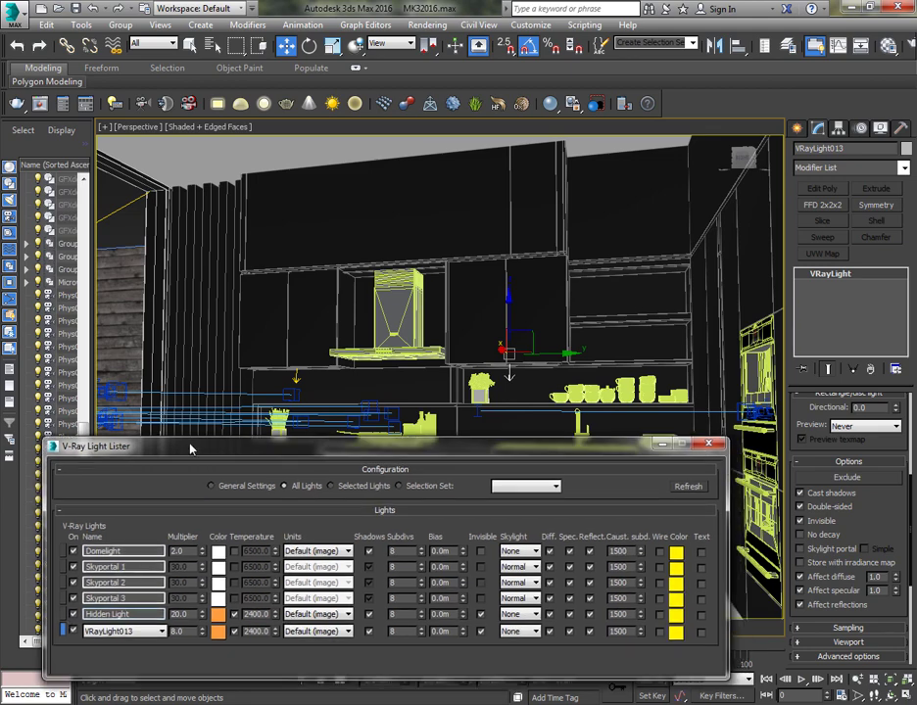
left_click(707, 445)
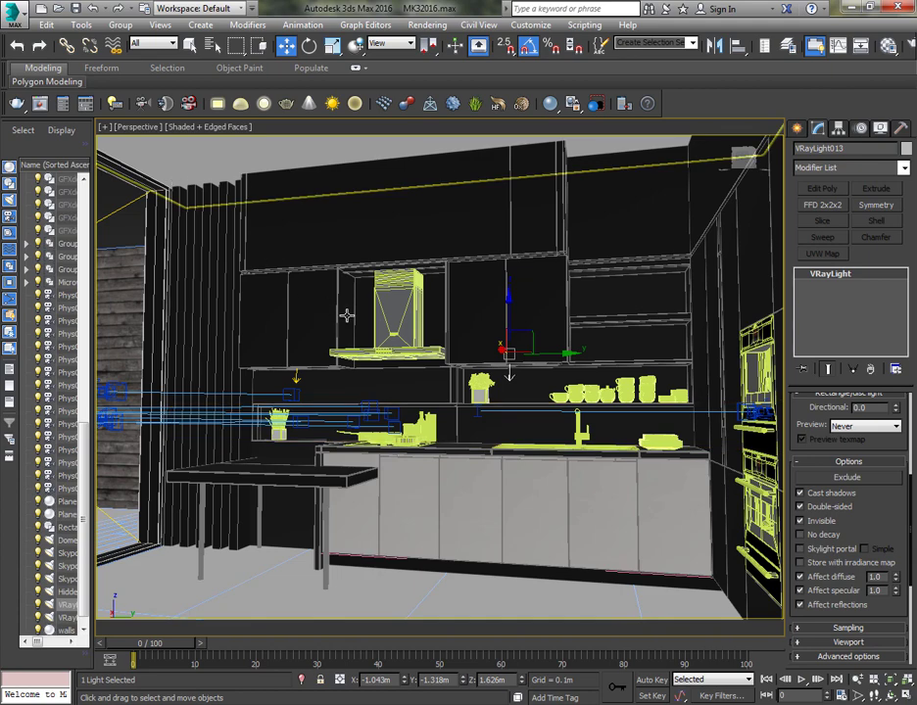
- Switch the Perspective viewport to the PhysCamera003 camera view
middle_click_drag(328, 405, 343, 408, "alt")
scroll(347, 409, "down", 2)
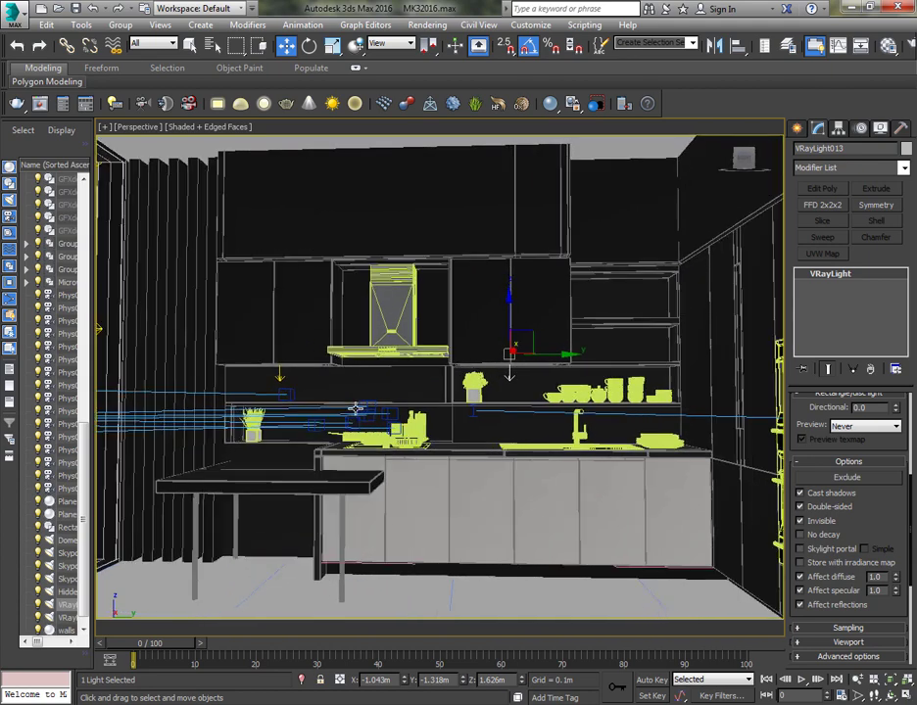
key("c")
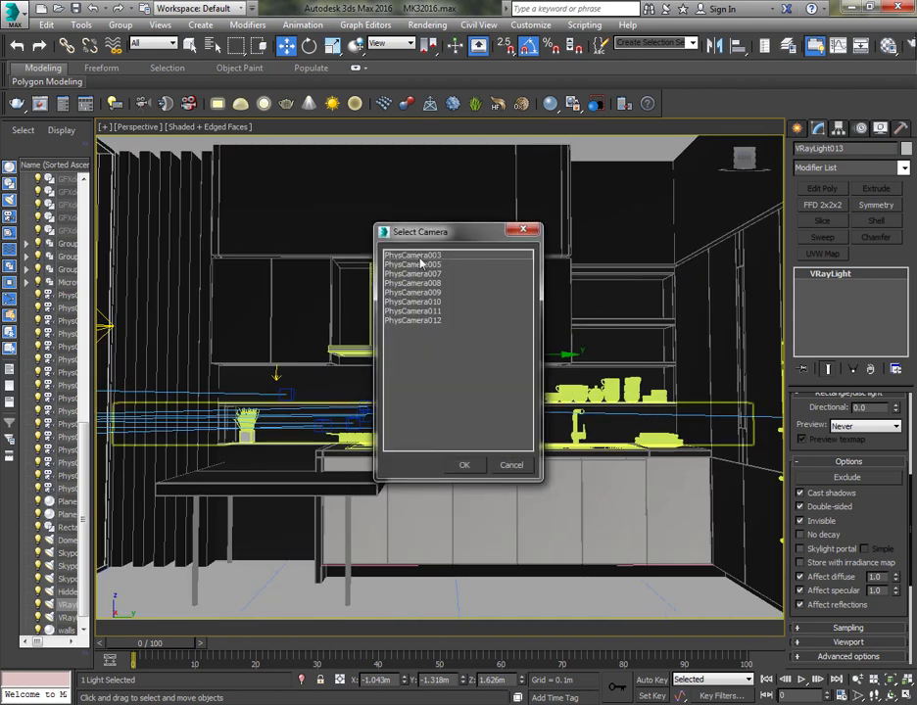
double_click(420, 256)
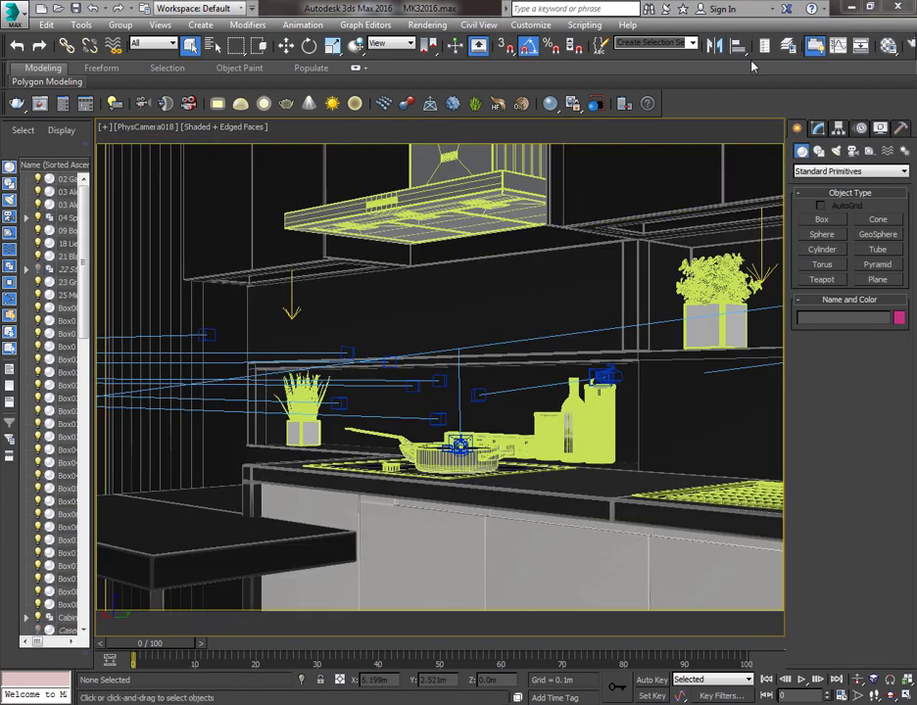
- Enable the override material in the V-Ray global switches of the render setup
left_click_drag(702, 54, 600, 53)
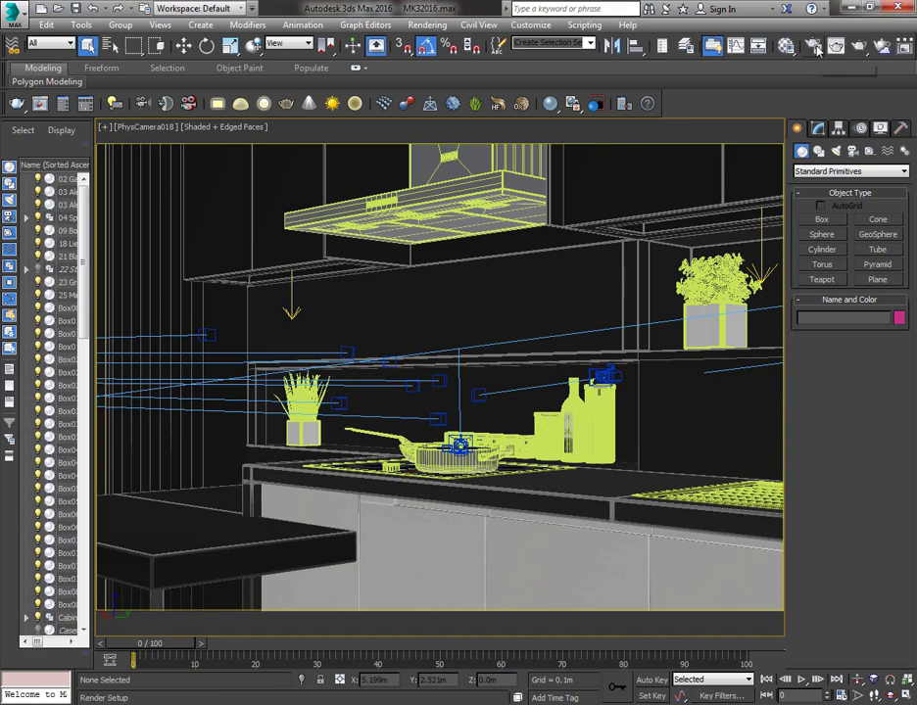
left_click(784, 46)
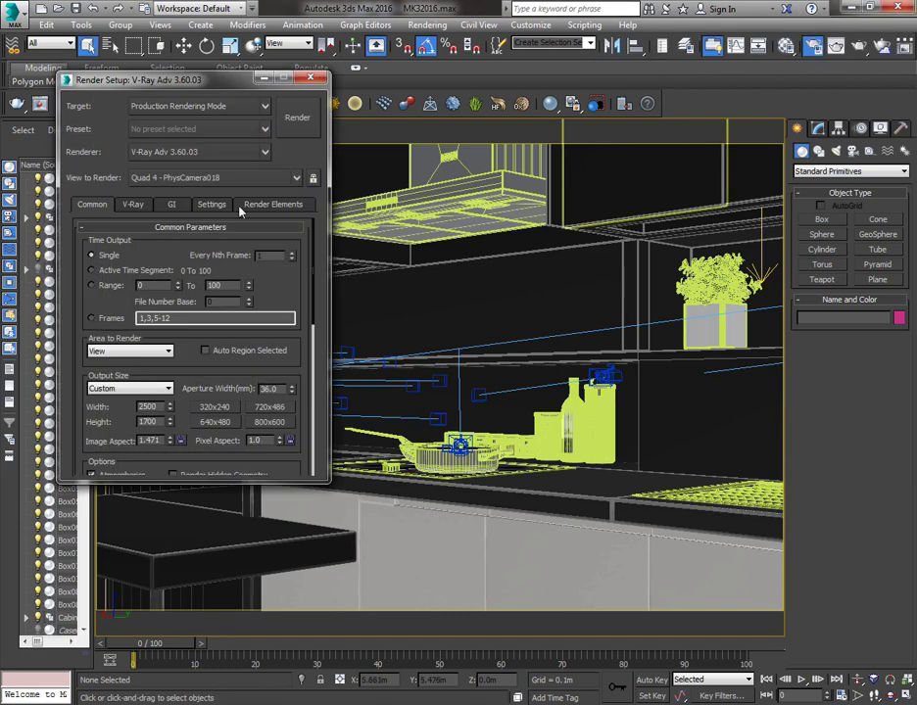
left_click(135, 204)
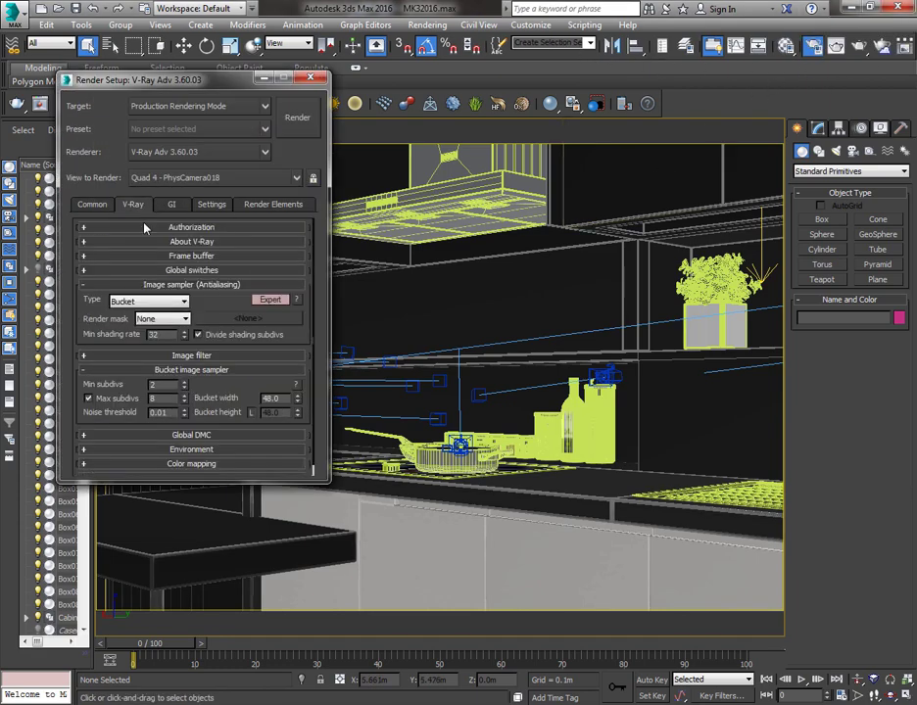
left_click(194, 284)
left_click(193, 314)
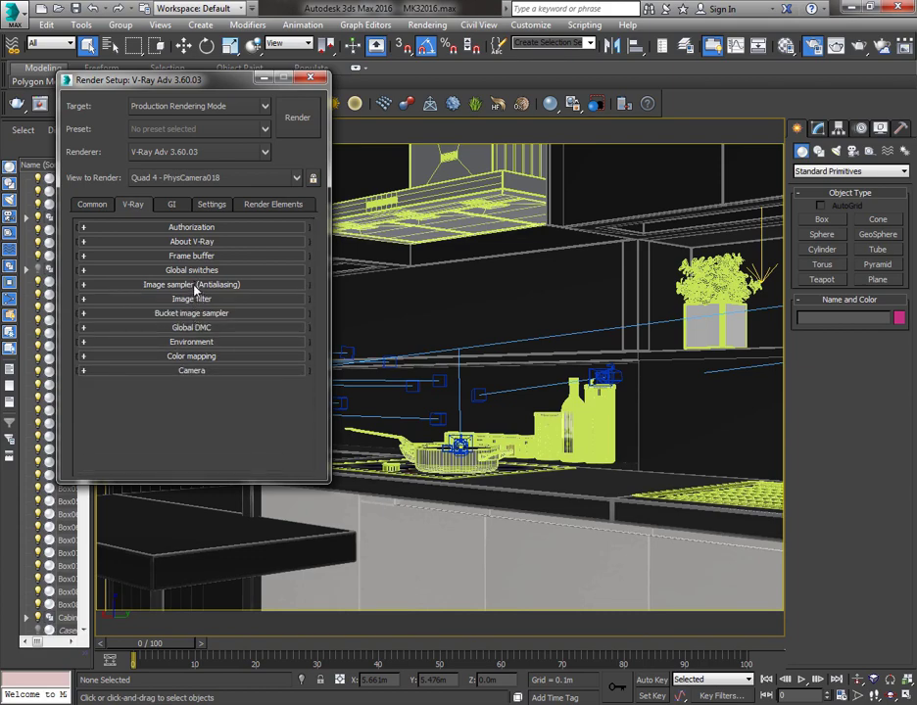
left_click(193, 270)
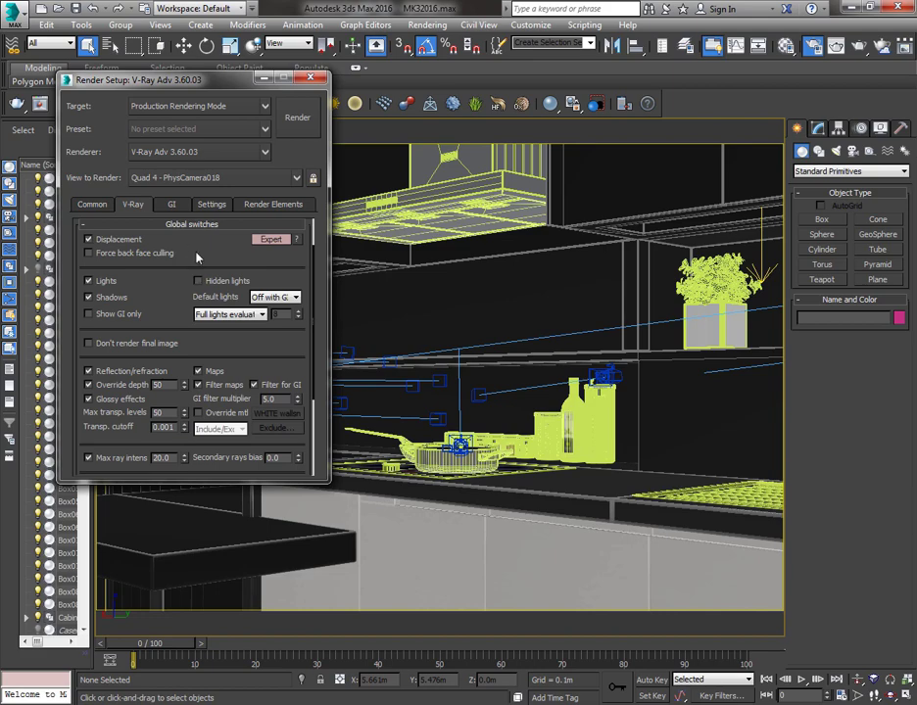
left_click(201, 415)
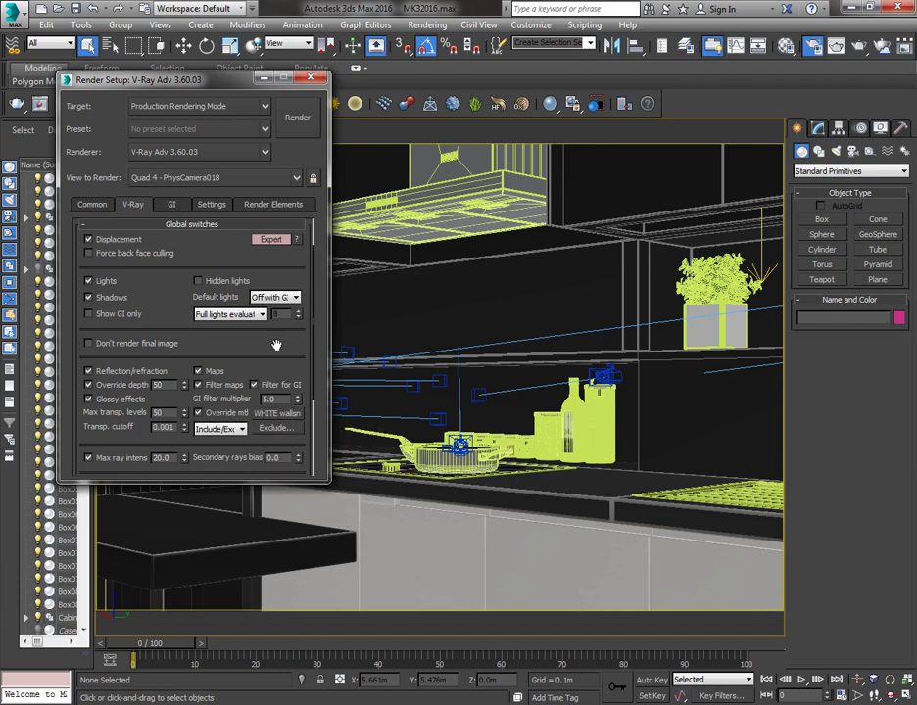
- Assign the WHITE wallsn material from the Material Editor to the override material slot as an instance
key("m")
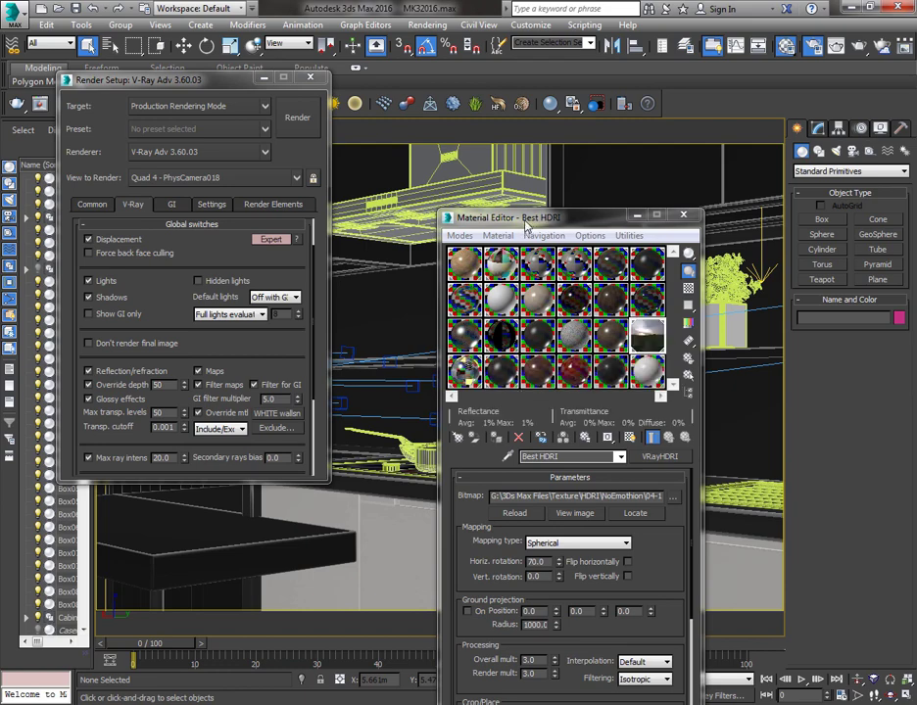
left_click_drag(526, 226, 521, 90)
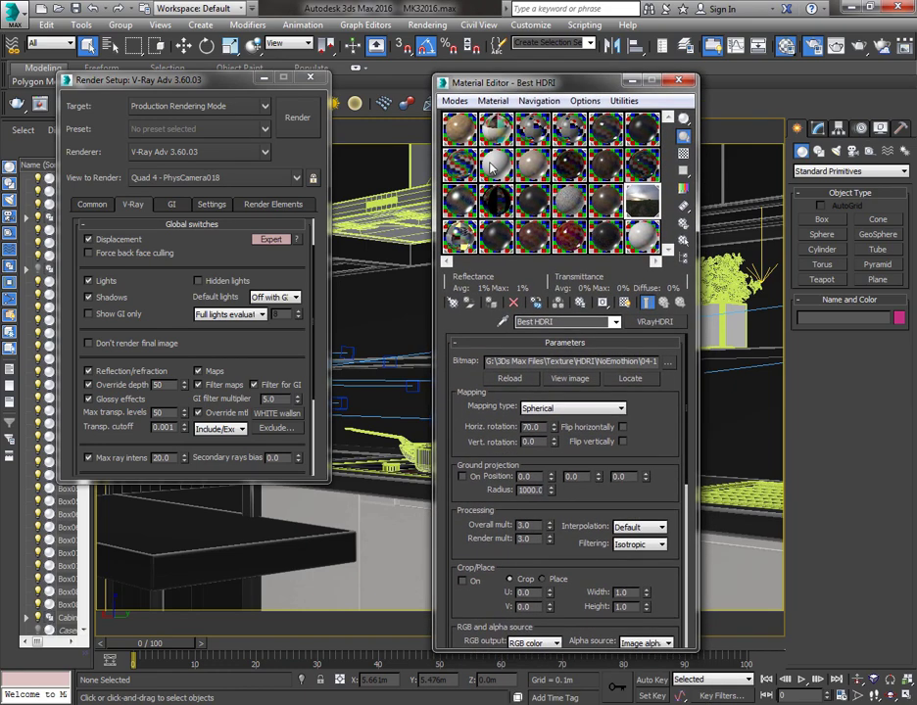
left_click(492, 168)
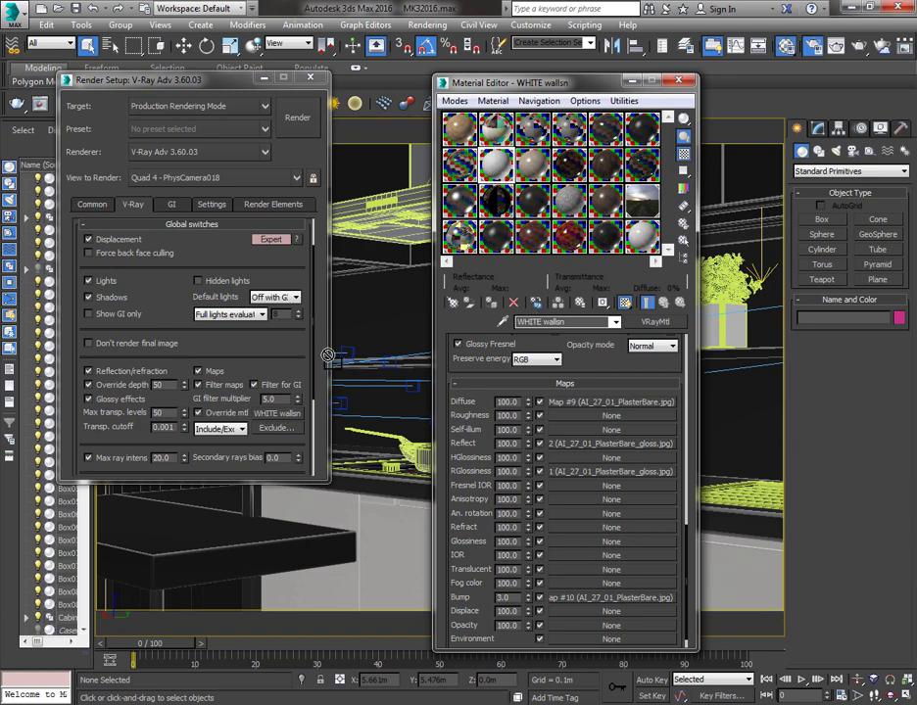
left_click_drag(286, 417, 285, 418)
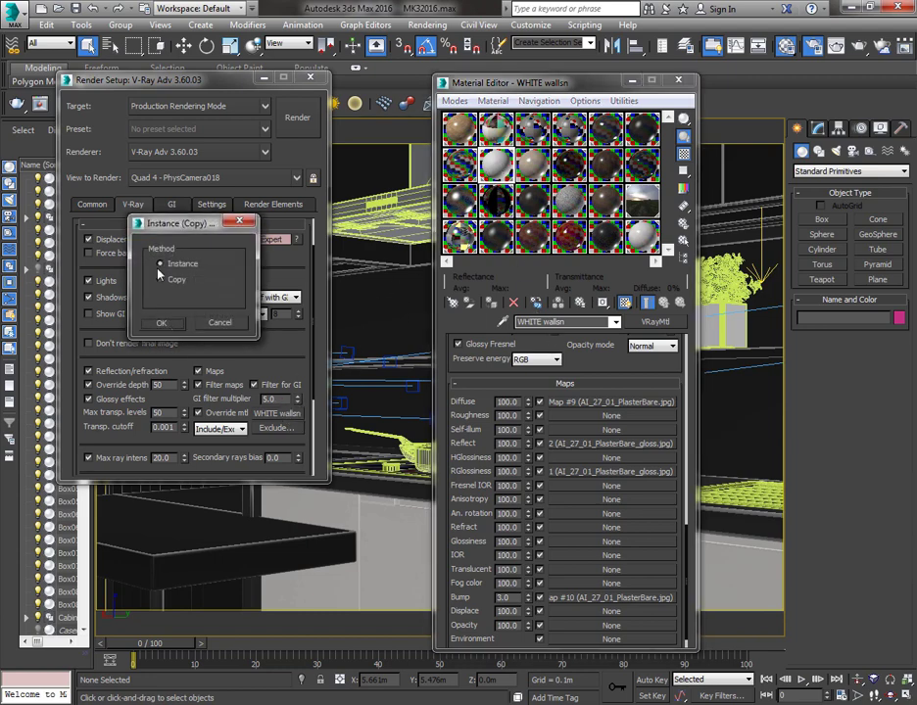
left_click(167, 324)
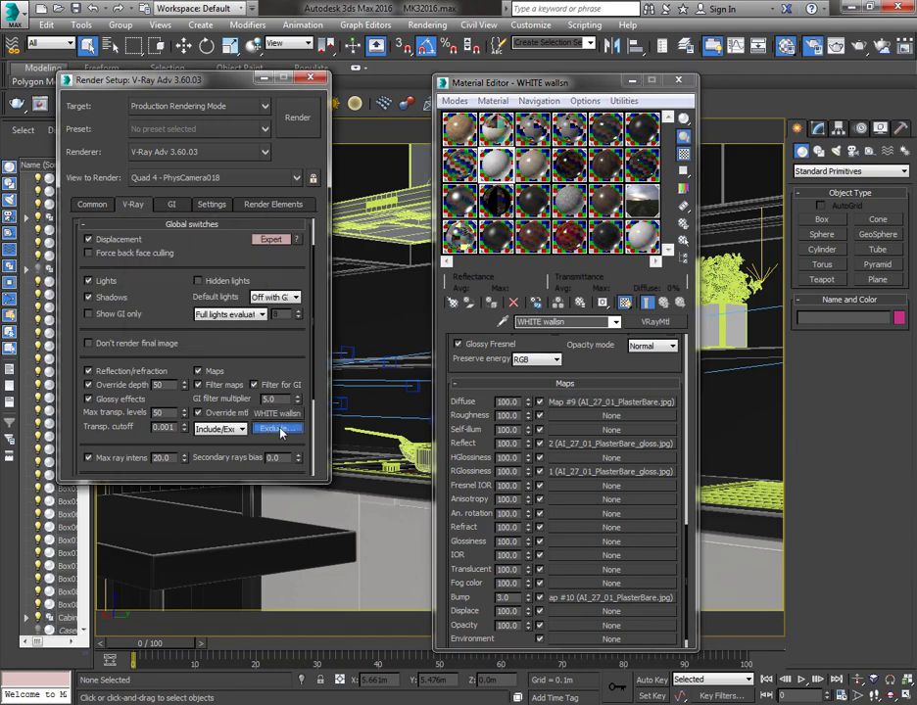
- Check that CasementWindow001 is on the override material's exclude list
left_click(276, 428)
left_click(496, 268)
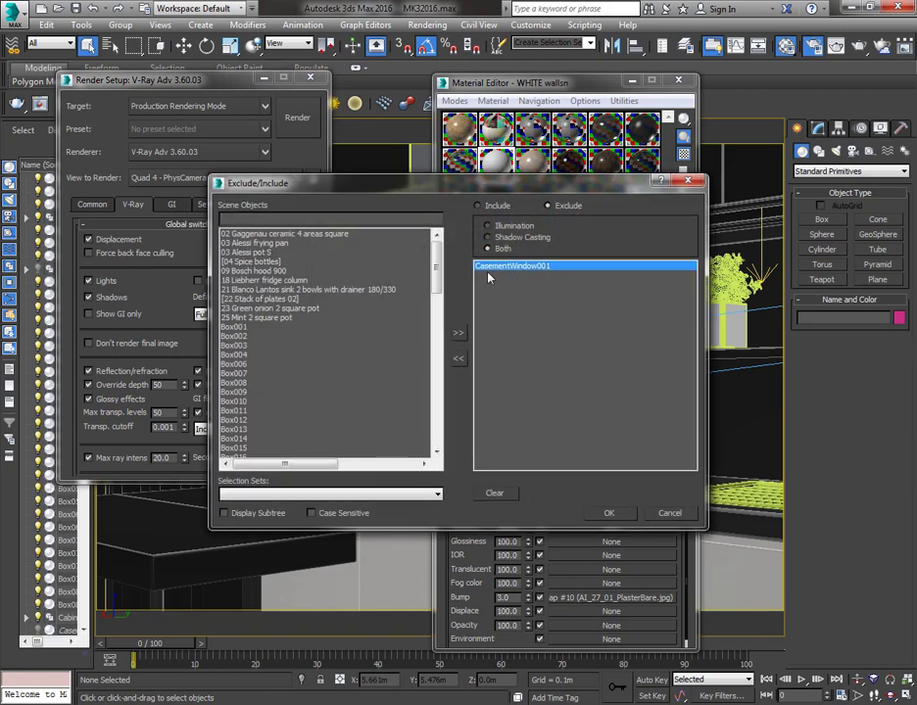
left_click_drag(550, 184, 710, 285)
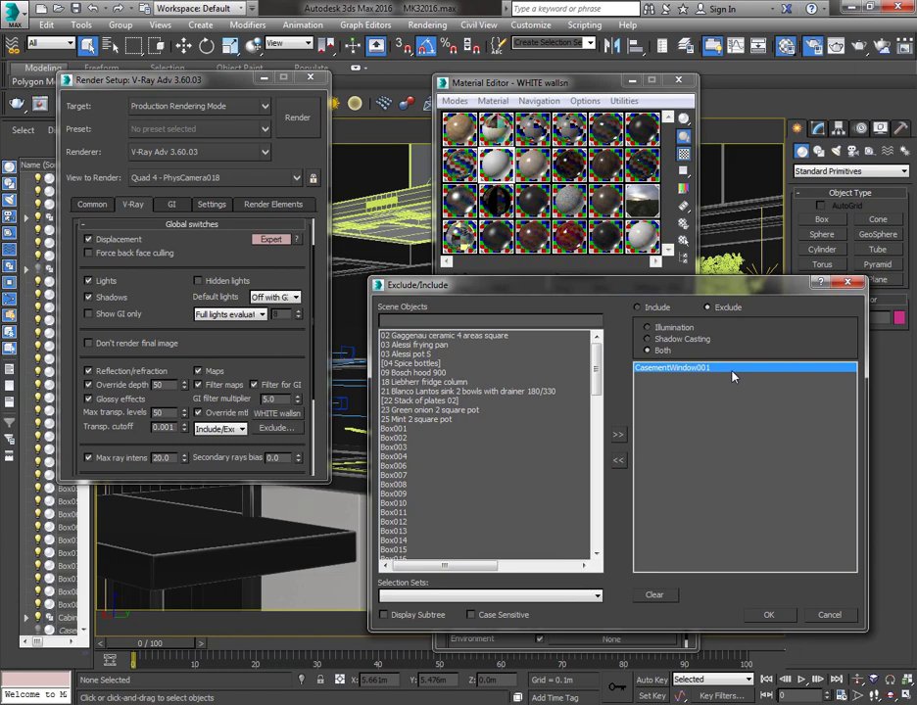
left_click(770, 617)
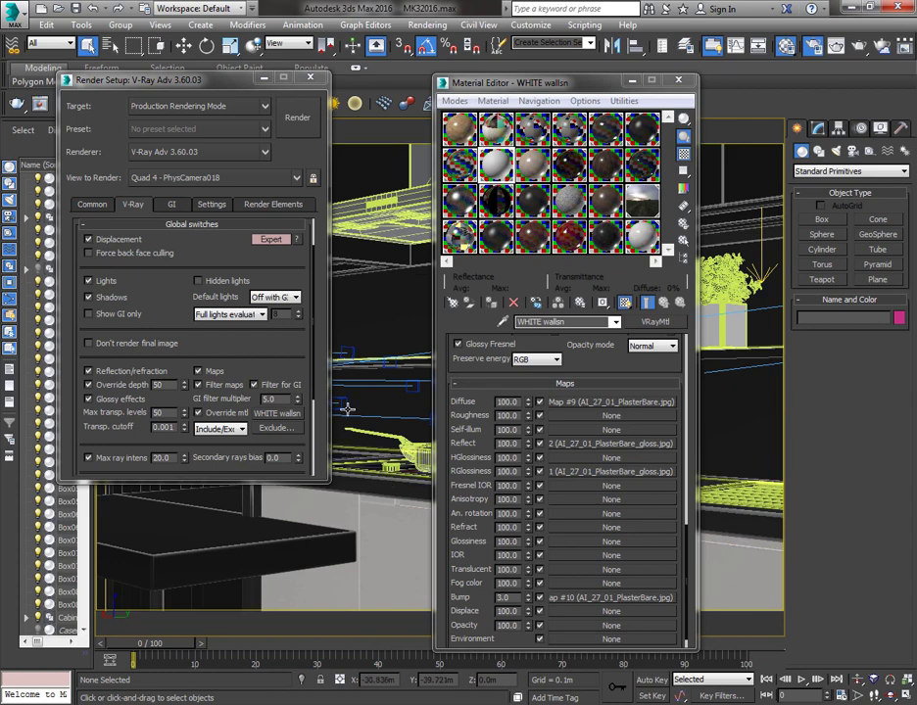
- Try adding Box001 to the override material's exclude list, and remove it again
left_click(276, 428)
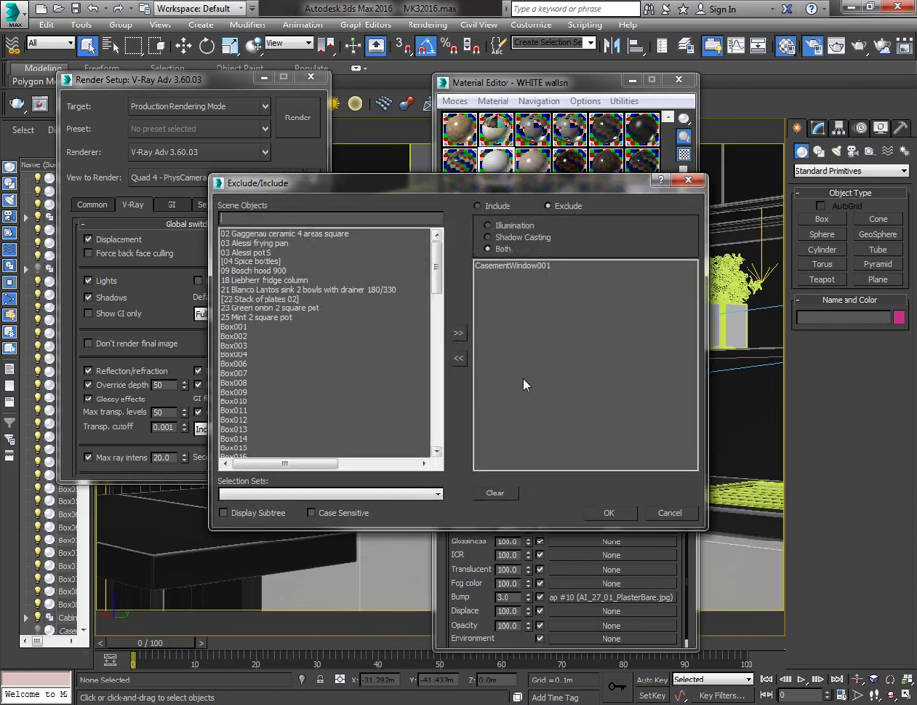
left_click(512, 266)
left_click(227, 329)
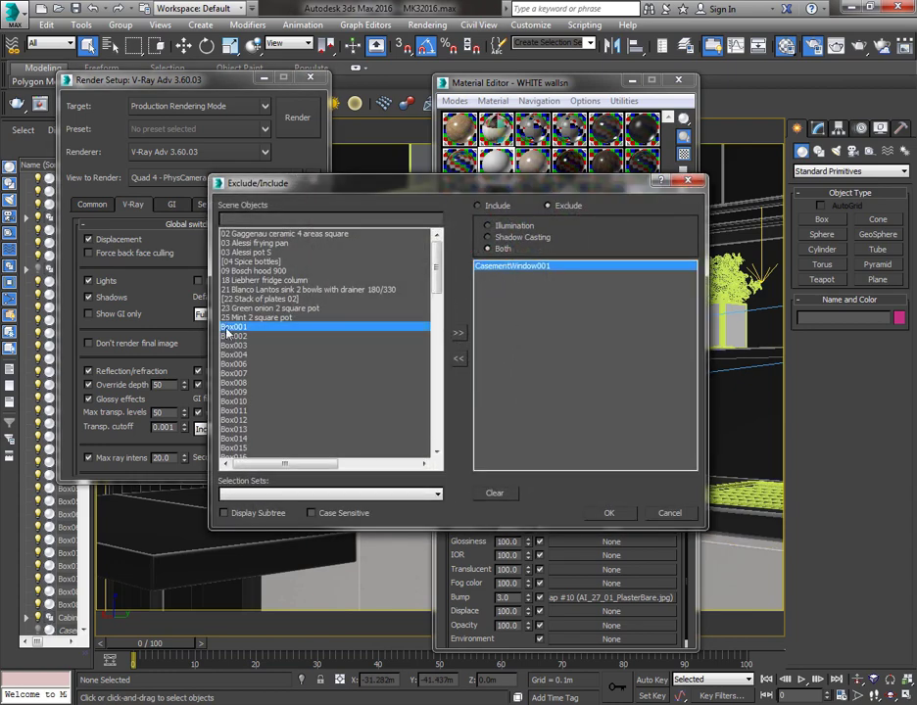
left_click(457, 333)
left_click(500, 267)
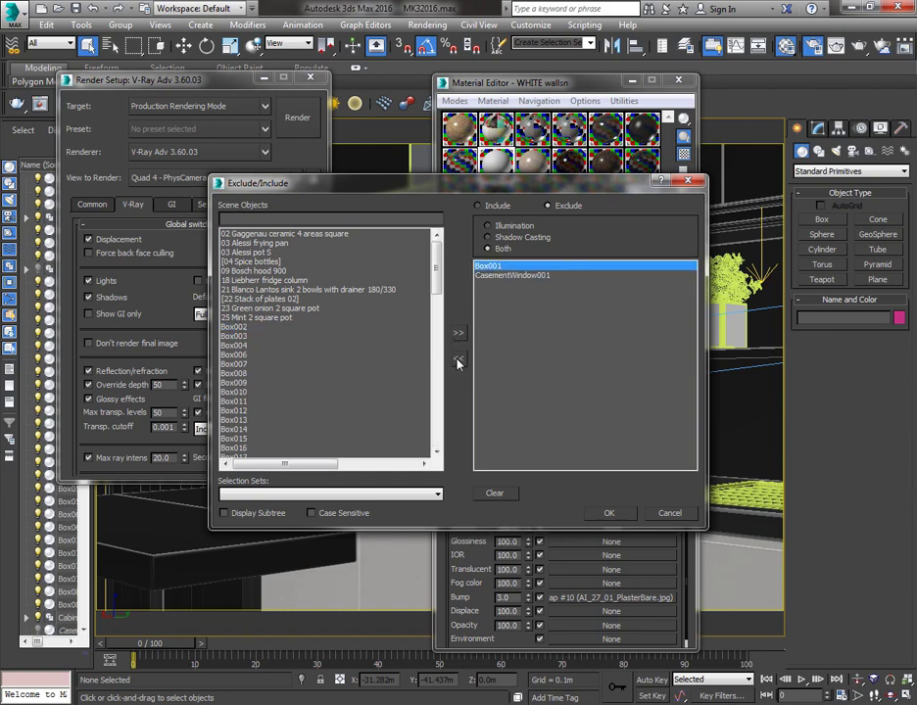
left_click(458, 360)
left_click(501, 267)
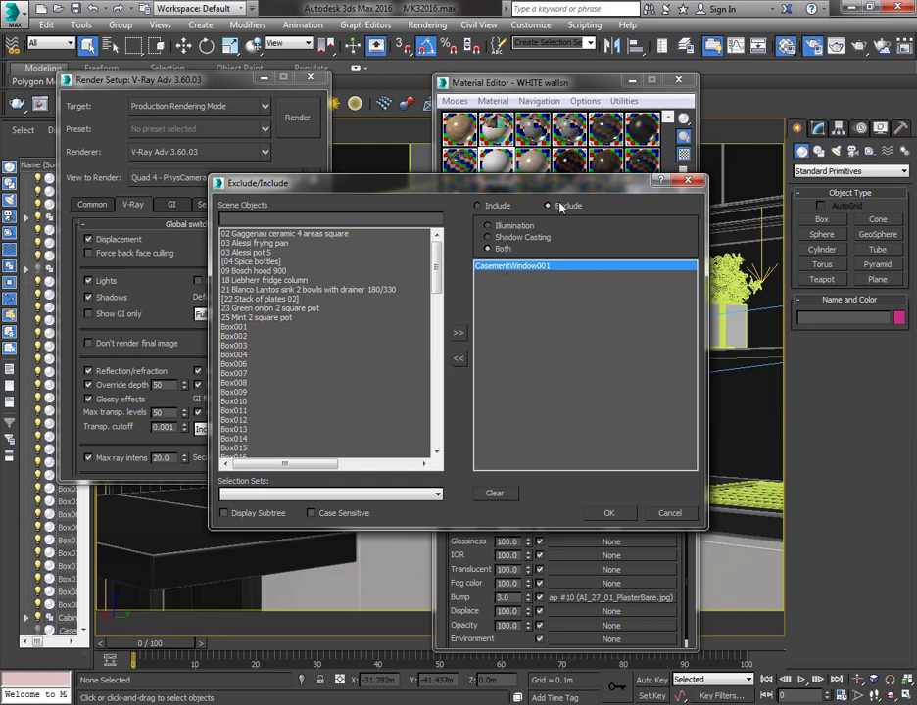
left_click(608, 514)
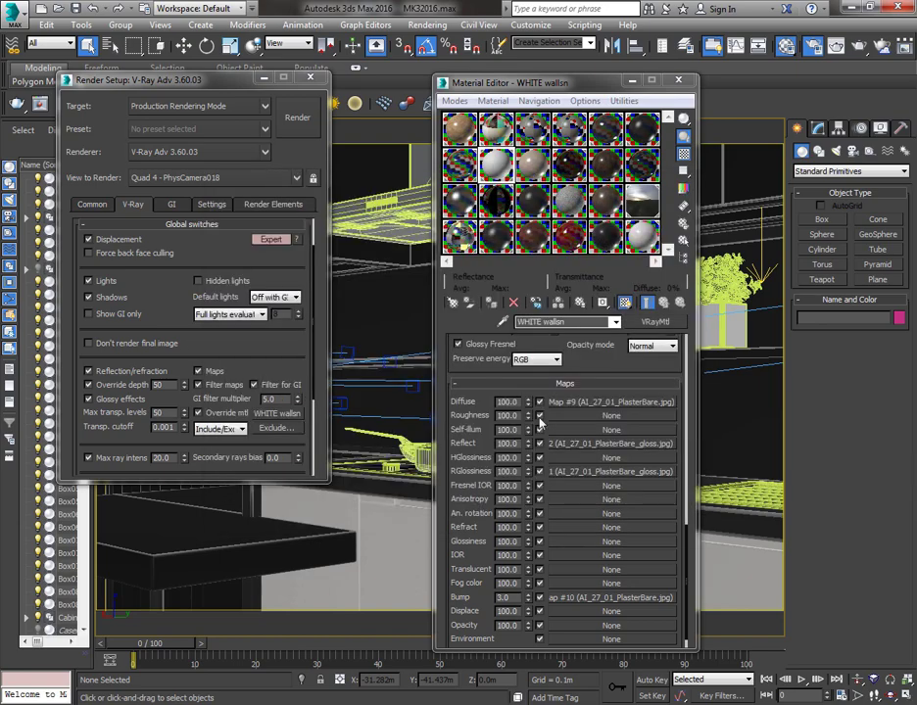
- Close the Material Editor and render the PhysCamera018 view at an output size of 1200 × 816
left_click(678, 82)
left_click(293, 130)
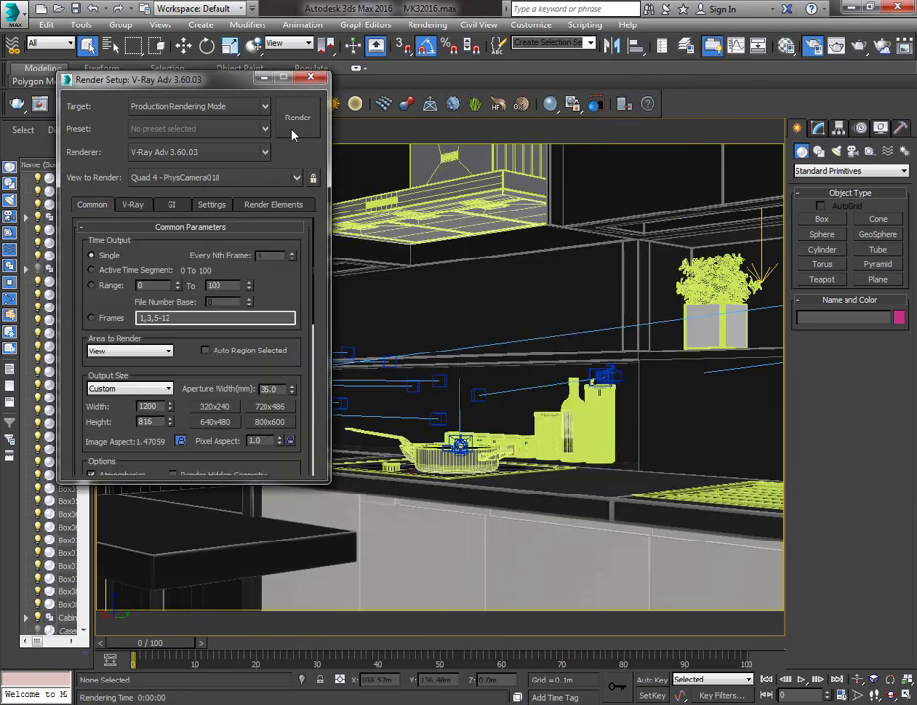